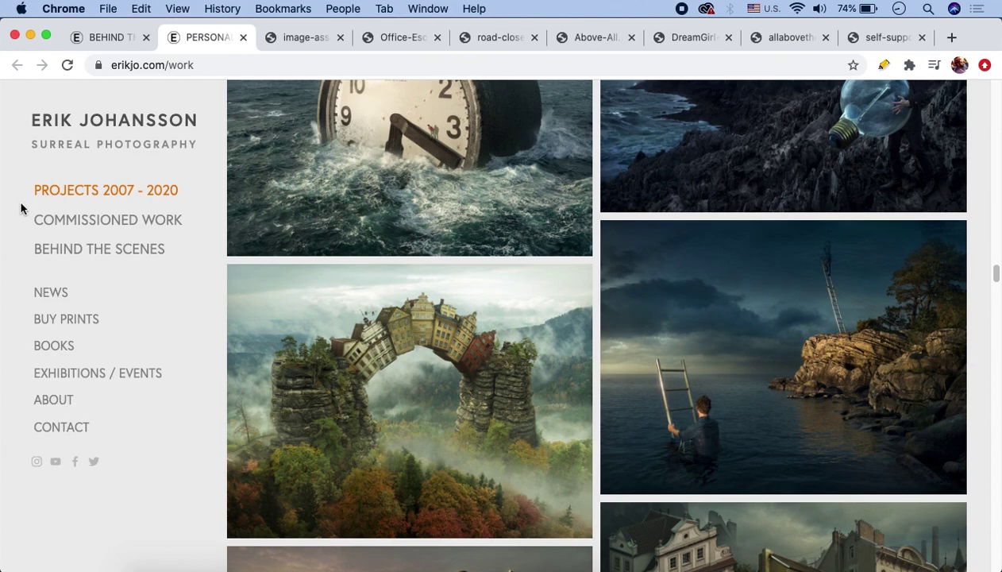
# - Switch to the glowing underground sphere image and scroll around it
pyautogui.scroll(6, 21, 208)
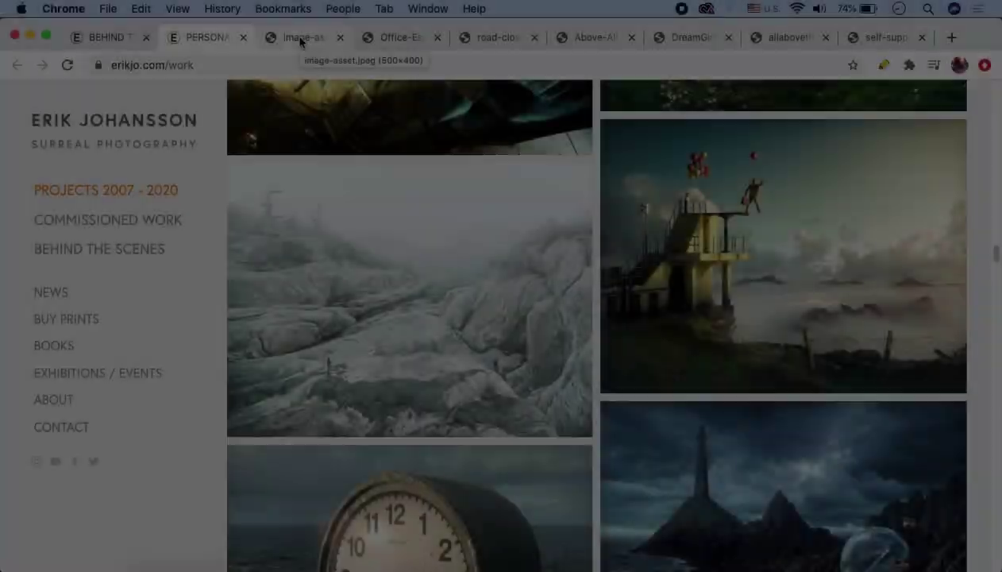
pyautogui.click(300, 40)
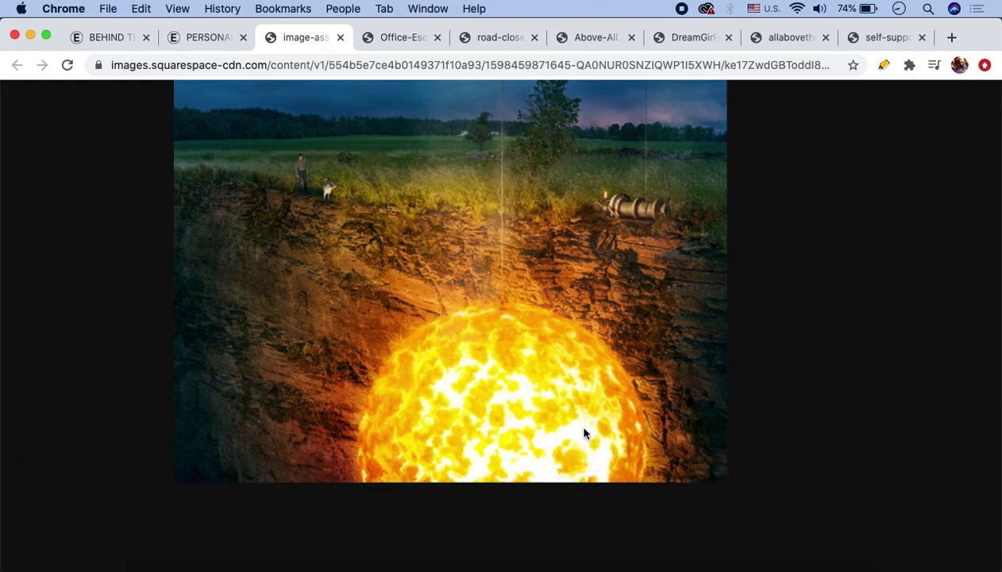
pyautogui.scroll(1, 548, 354)
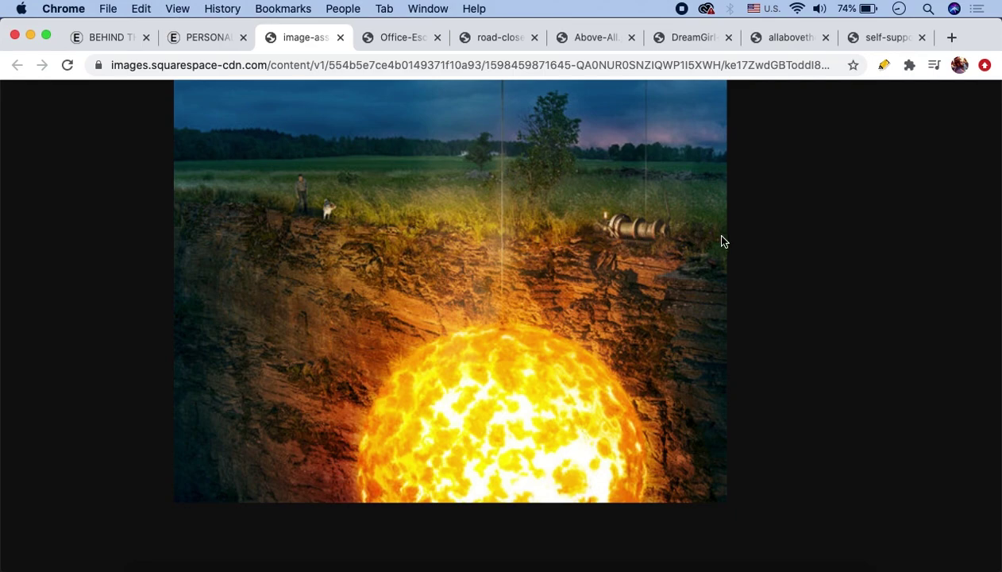
pyautogui.scroll(3, 707, 262)
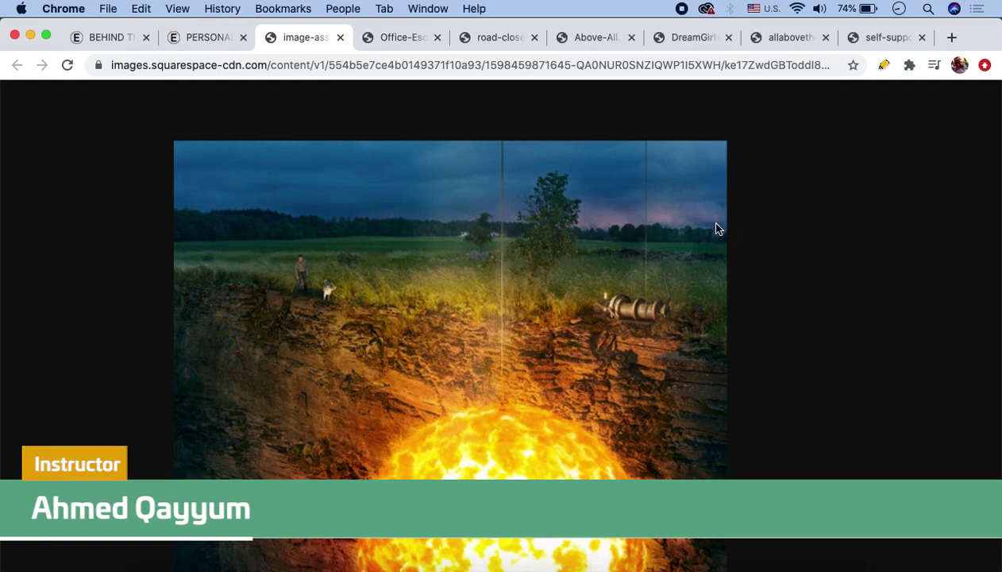
pyautogui.scroll(-2, 435, 437)
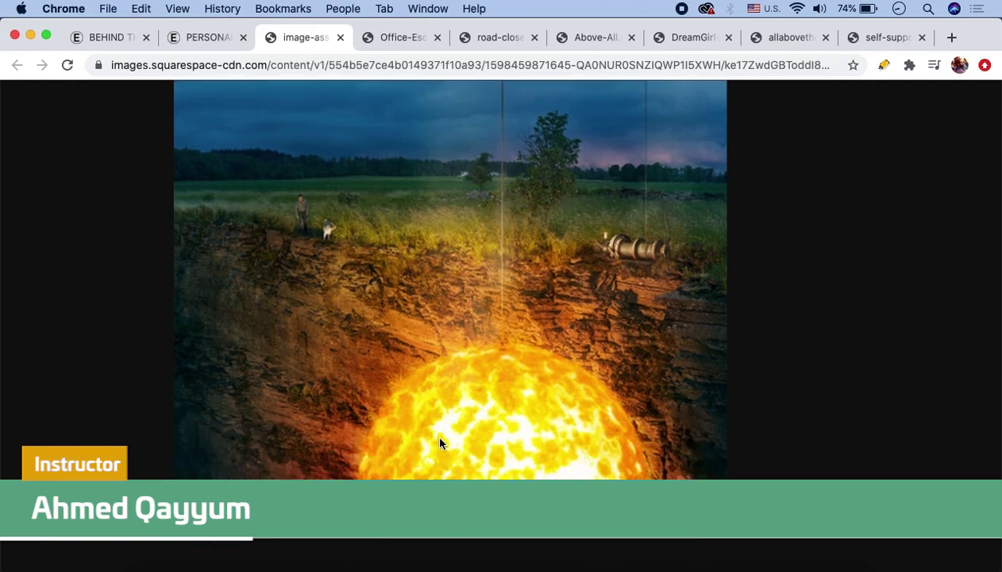
pyautogui.scroll(2, 441, 443)
# - View the office paper-plane image, zooming in and out on it
pyautogui.click(399, 37)
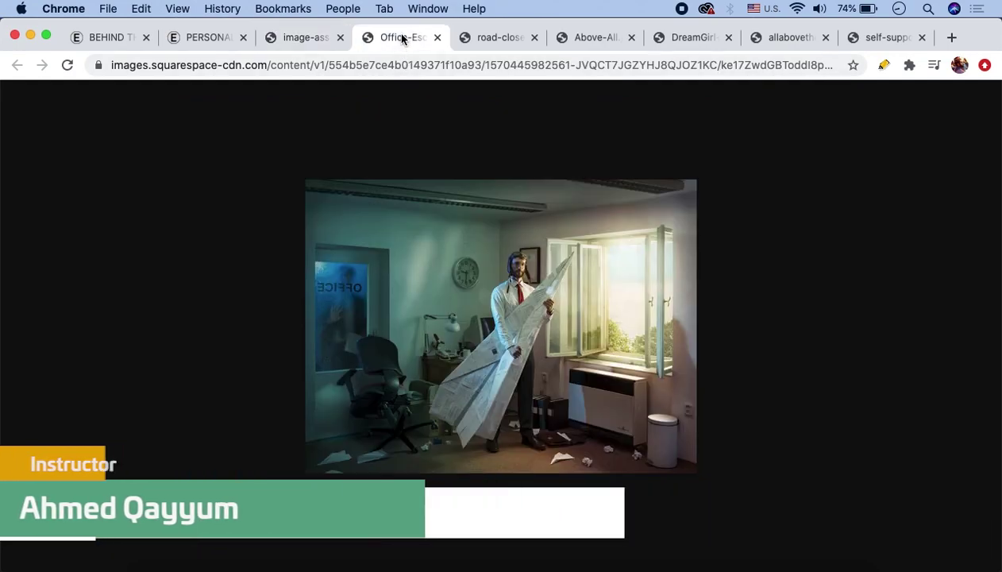
pyautogui.scroll(5, 548, 303)
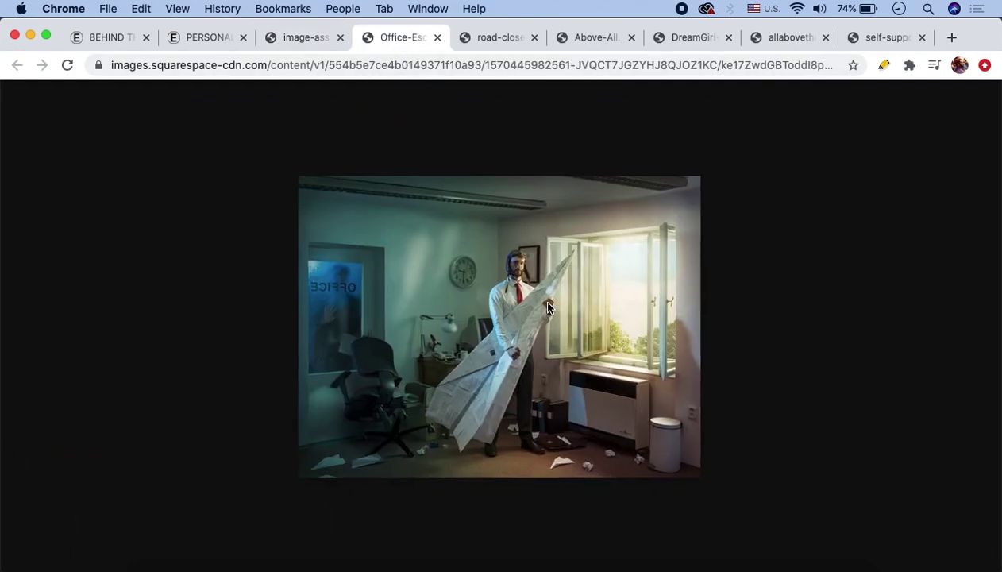
pyautogui.scroll(2, 548, 307)
pyautogui.scroll(-2, 548, 307)
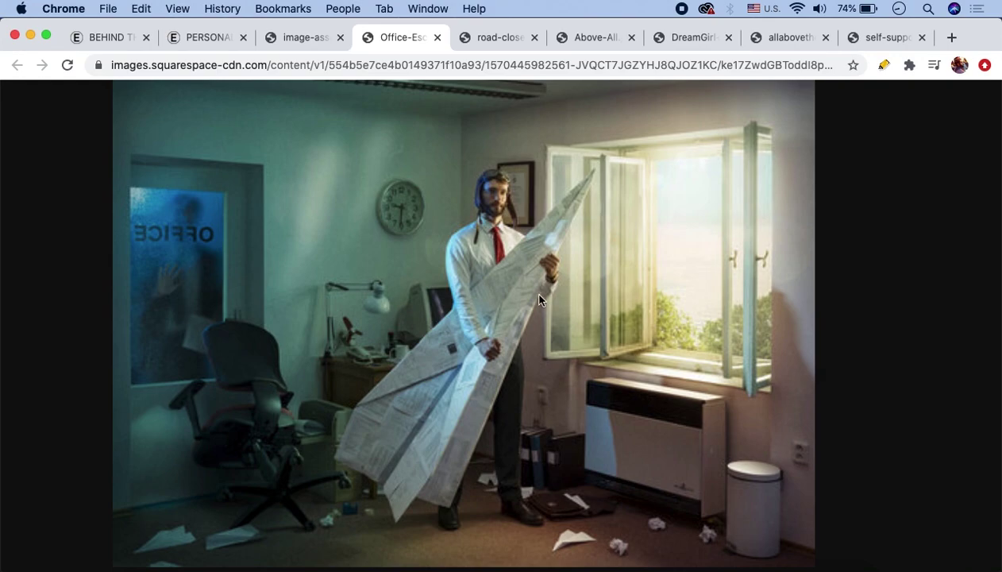
# - View the road-closed image, then the forest escalator image zoomed in
pyautogui.click(490, 41)
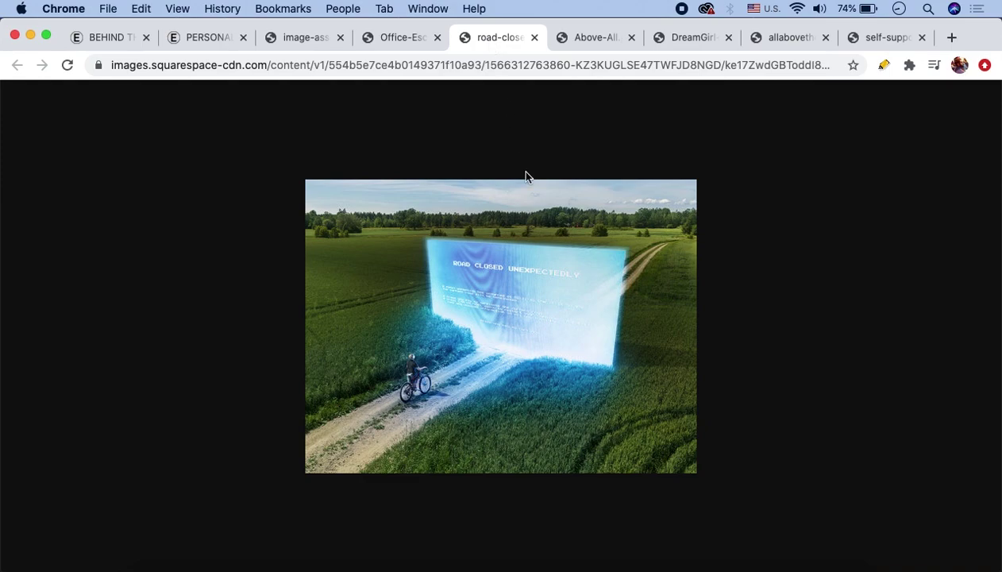
pyautogui.scroll(3, 563, 344)
pyautogui.scroll(1, 563, 344)
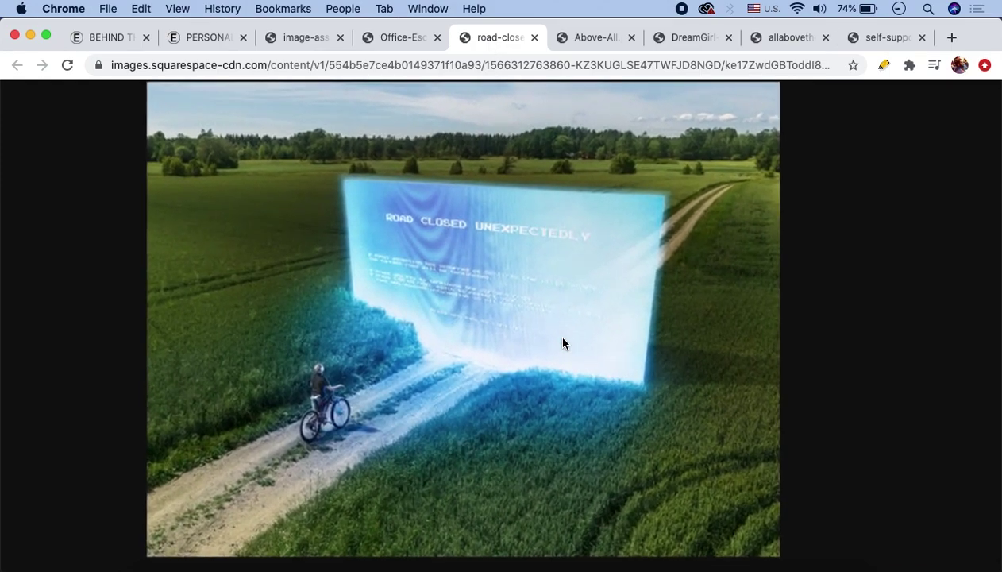
pyautogui.click(589, 38)
pyautogui.scroll(3, 572, 324)
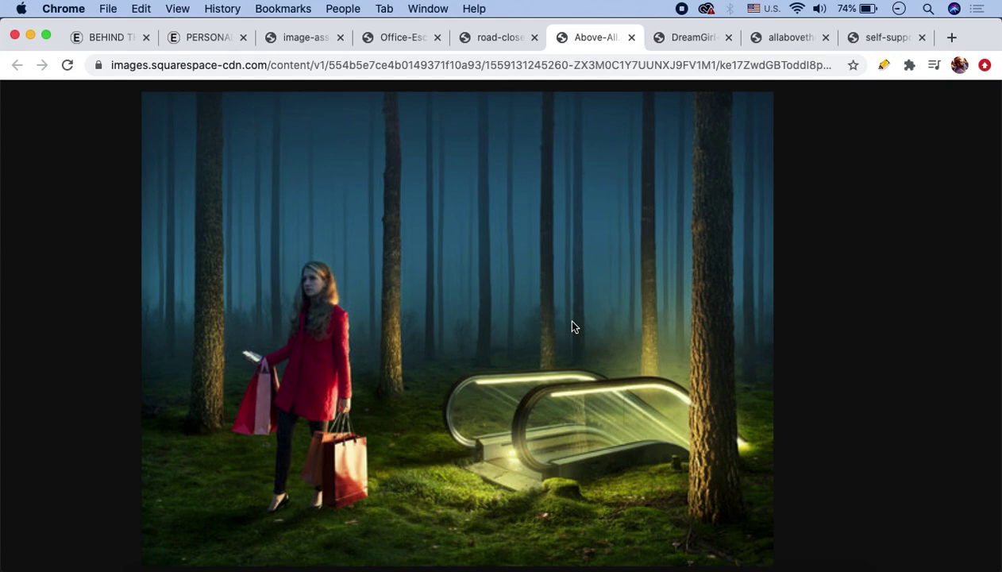
# - View the floating-girl bedroom, man-with-ladder sea and stone-arch city images in turn
pyautogui.click(686, 39)
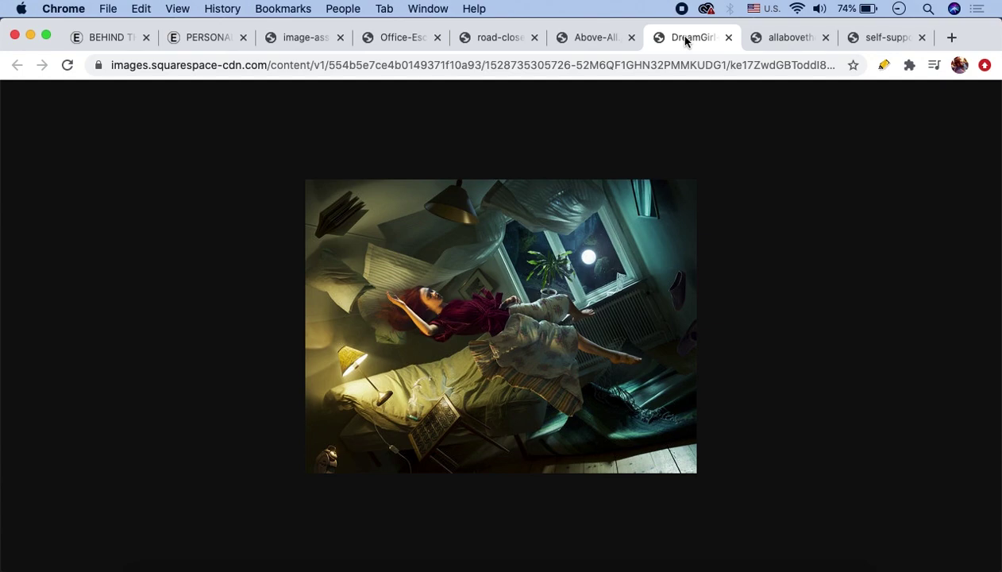
pyautogui.click(802, 40)
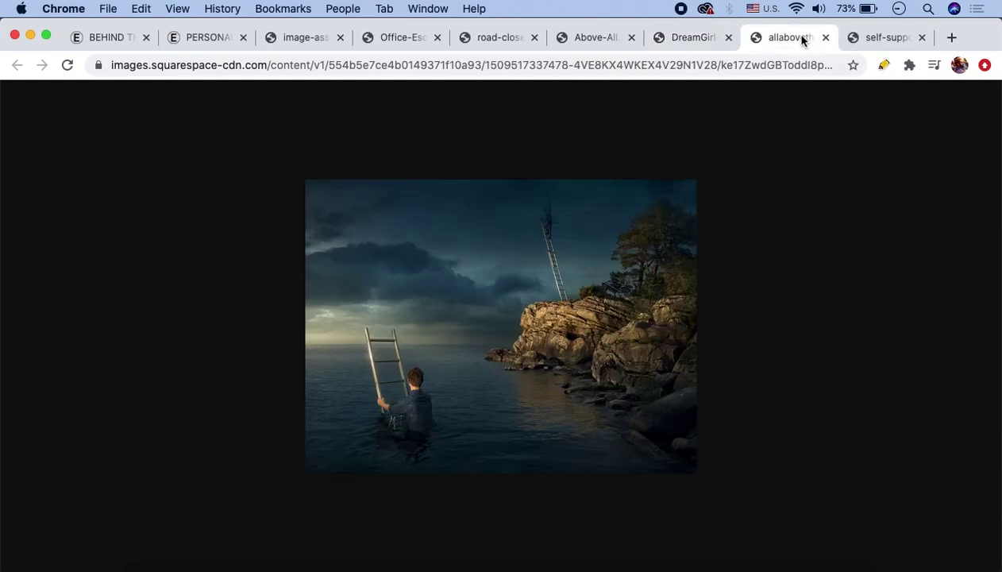
pyautogui.click(880, 45)
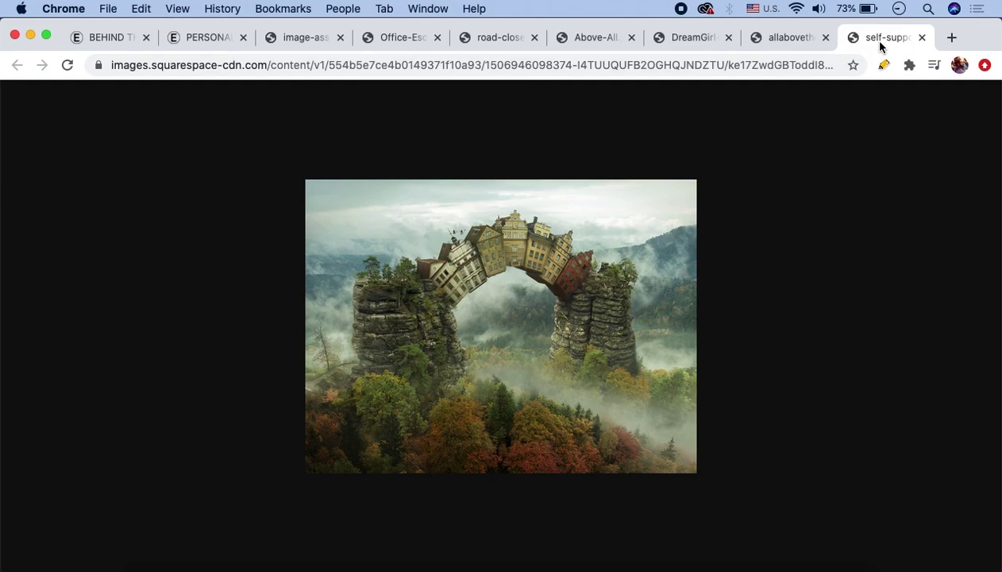
# - Return to the portfolio page and scroll down through the gallery
pyautogui.click(219, 42)
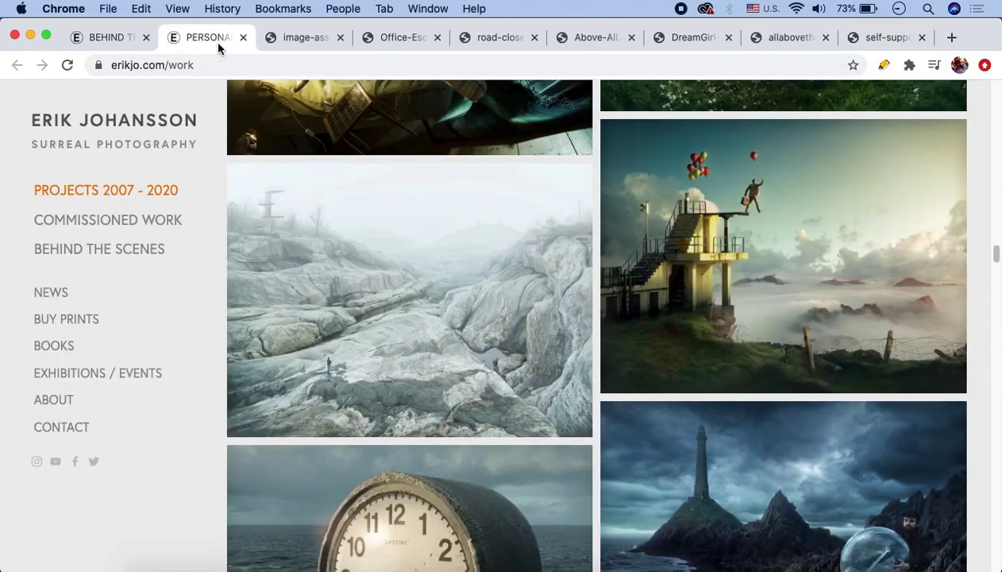
pyautogui.scroll(10, 45, 207)
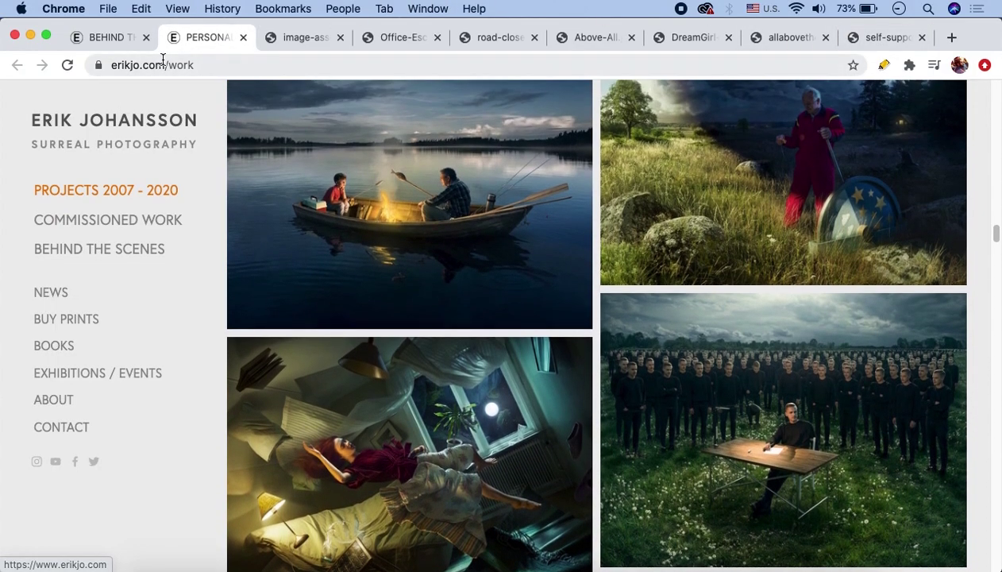
pyautogui.scroll(-5, 329, 221)
pyautogui.scroll(-5, 238, 302)
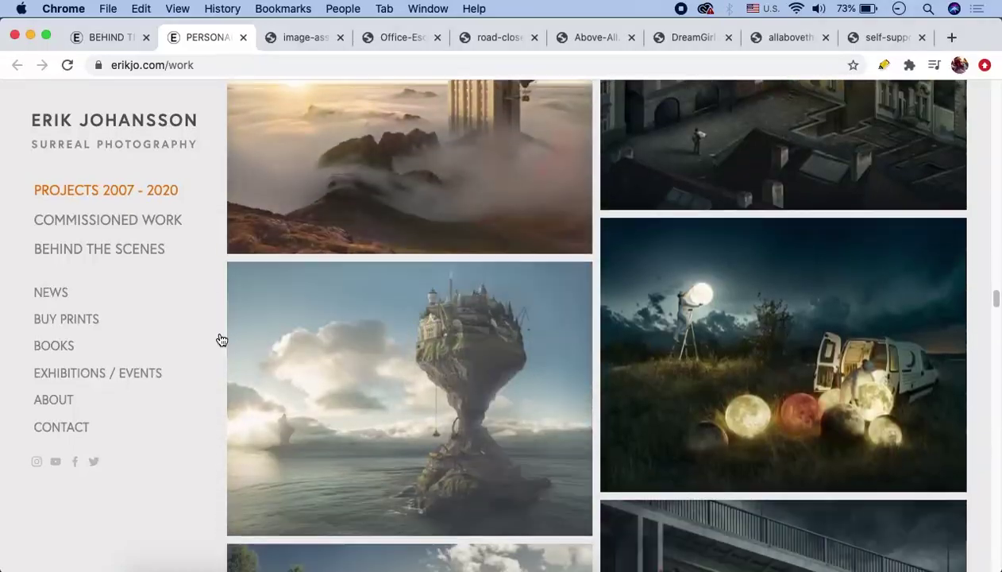
pyautogui.scroll(-5, 219, 340)
pyautogui.scroll(-5, 212, 318)
pyautogui.scroll(-3, 212, 318)
pyautogui.scroll(-4, 212, 317)
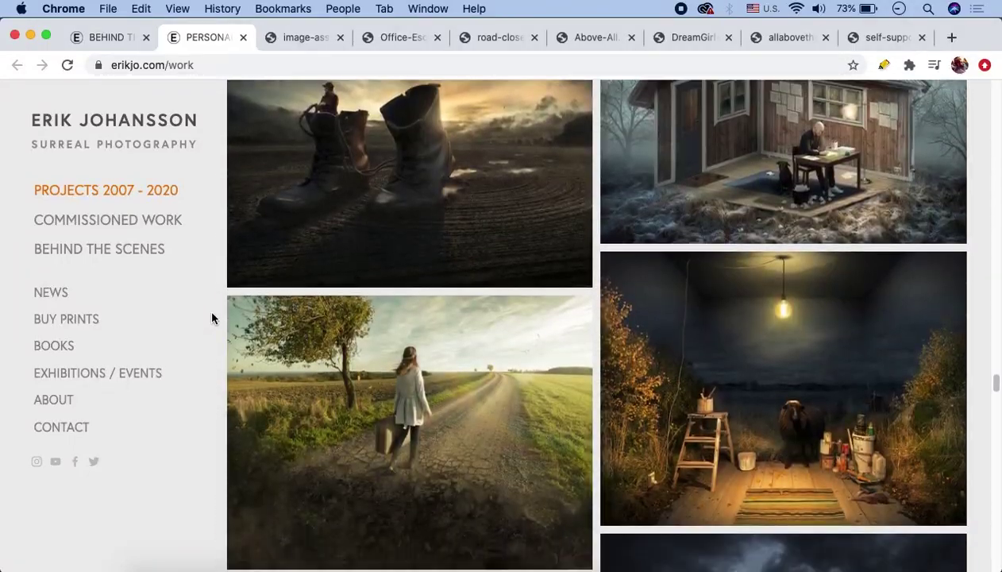
pyautogui.scroll(-3, 212, 318)
pyautogui.scroll(-6, 212, 318)
pyautogui.scroll(-1, 212, 318)
pyautogui.scroll(-1, 212, 318)
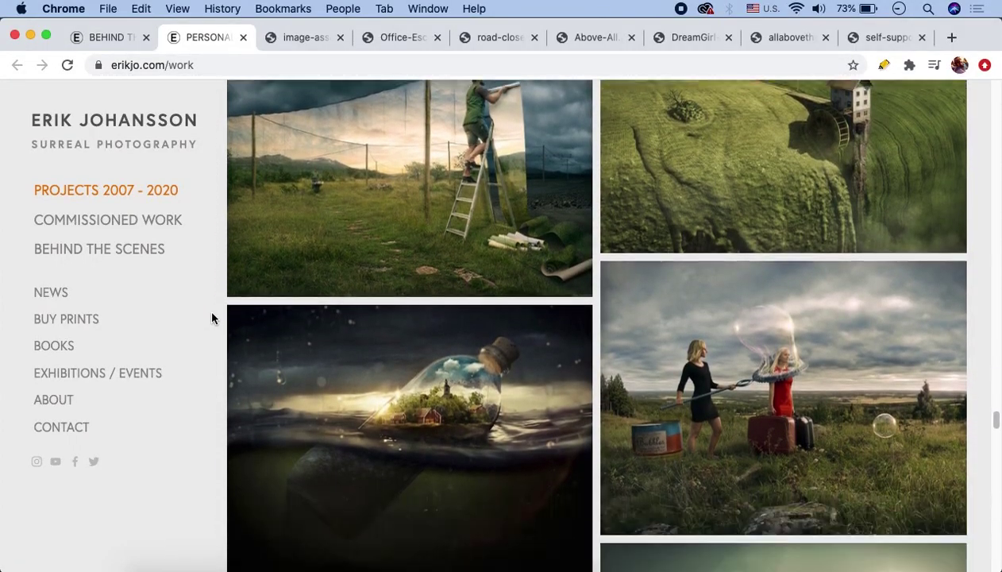
pyautogui.scroll(-4, 212, 318)
pyautogui.scroll(-1, 212, 318)
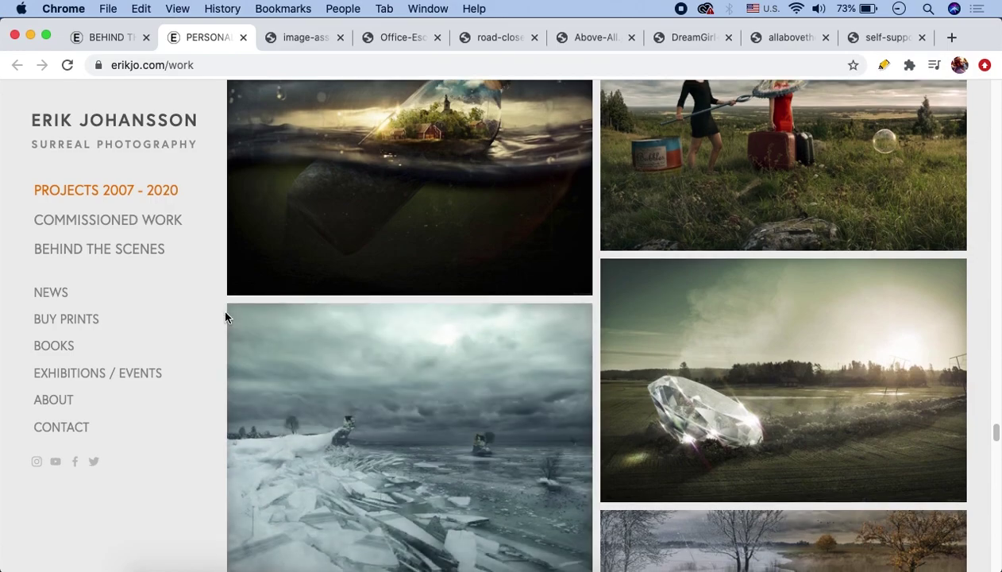
# - Go to the Behind the Scenes page and load the Office Escape video
pyautogui.click(116, 40)
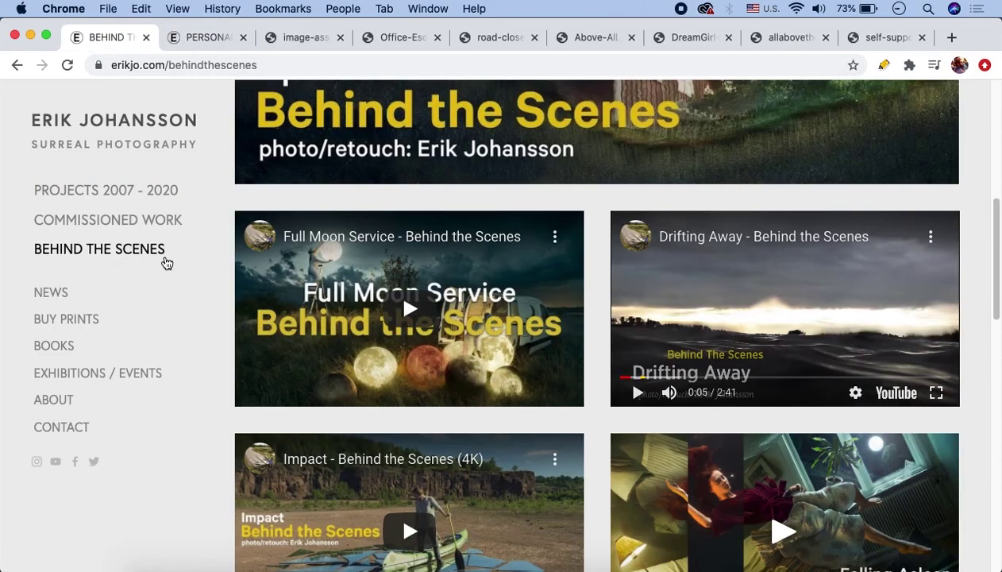
pyautogui.scroll(-5, 166, 263)
pyautogui.scroll(-2, 166, 263)
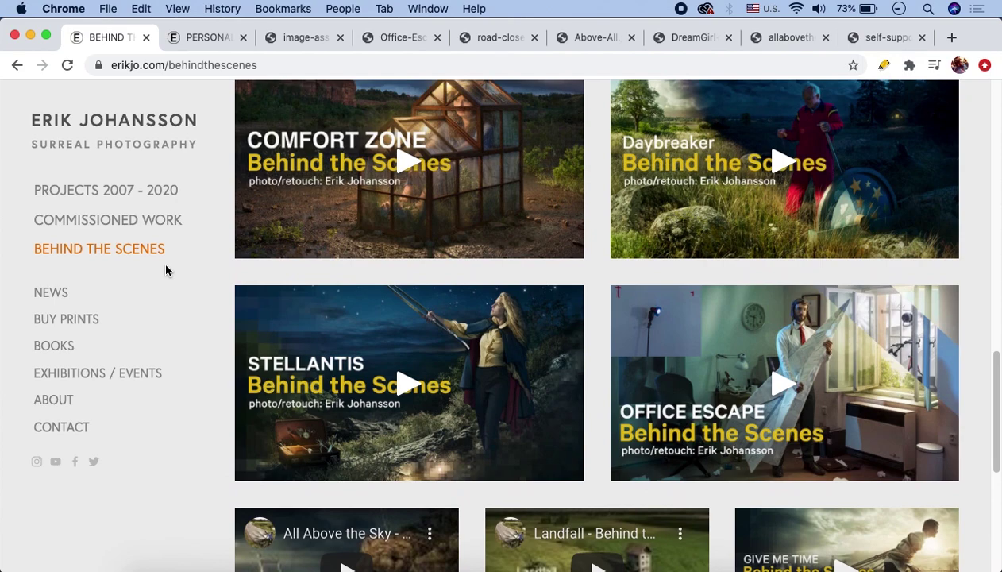
pyautogui.scroll(-1, 188, 270)
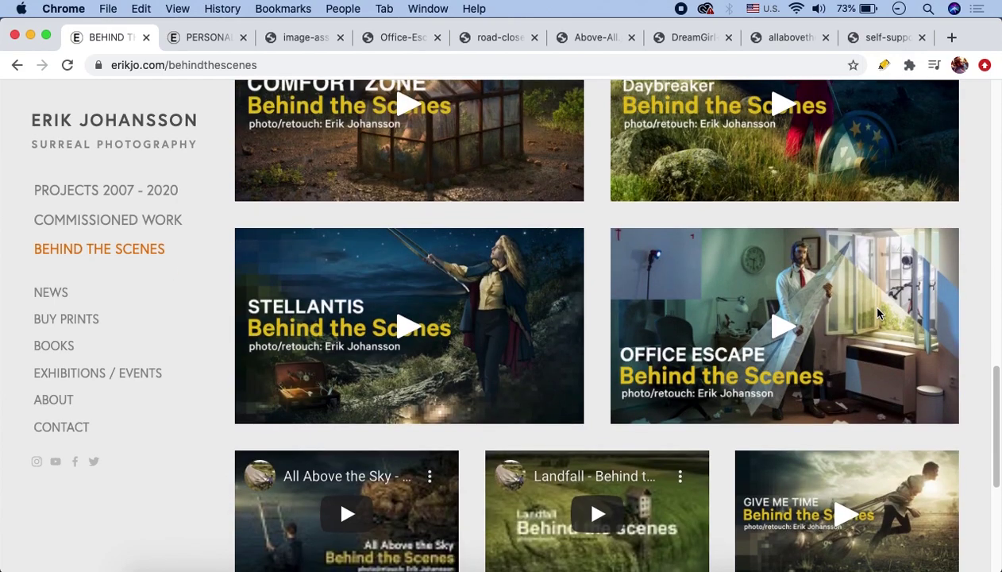
pyautogui.click(793, 329)
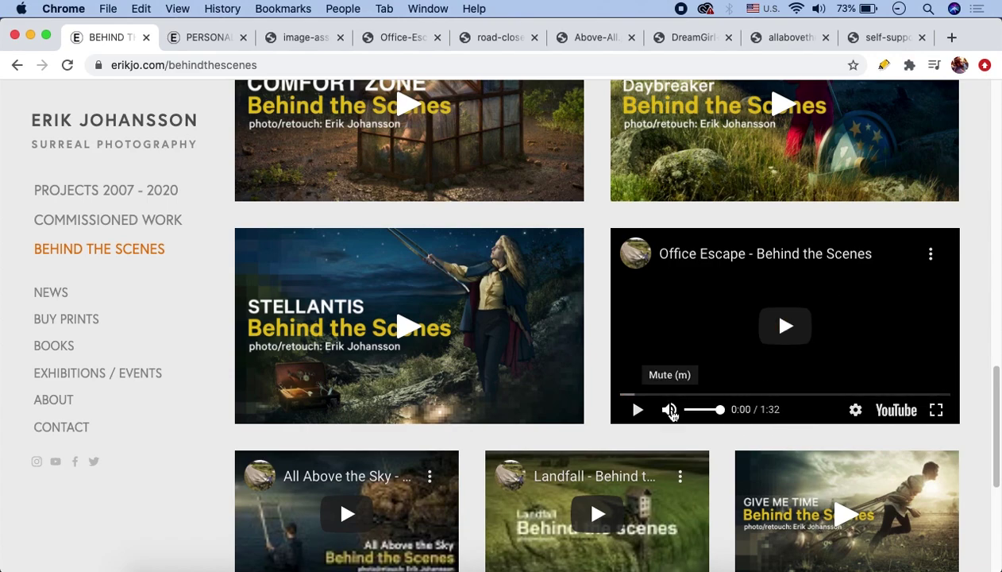
# - Play the Office Escape video muted, skip ahead, pause near 1:29, then switch to Photoshop
pyautogui.click(670, 409)
pyautogui.click(788, 343)
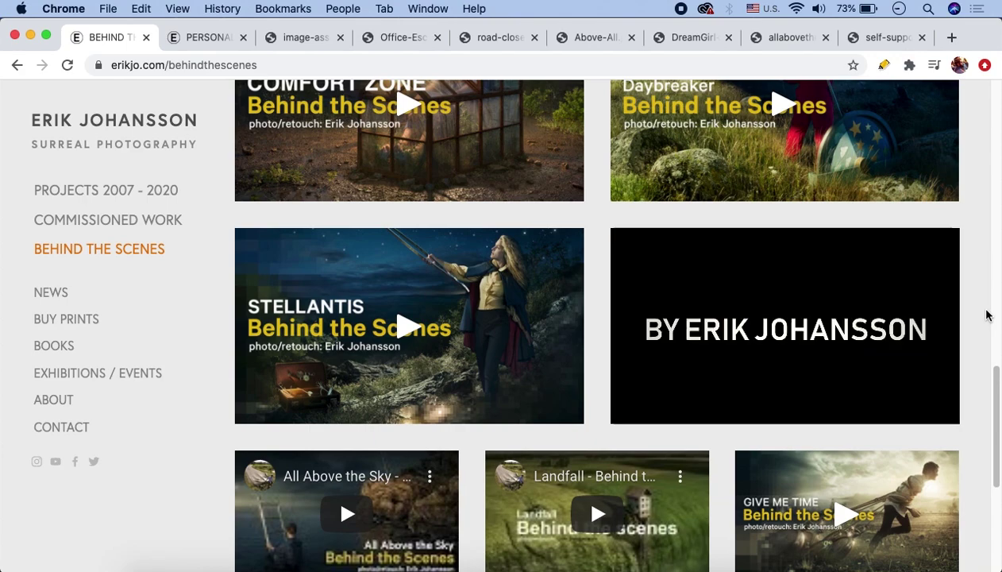
pyautogui.scroll(-2, 987, 315)
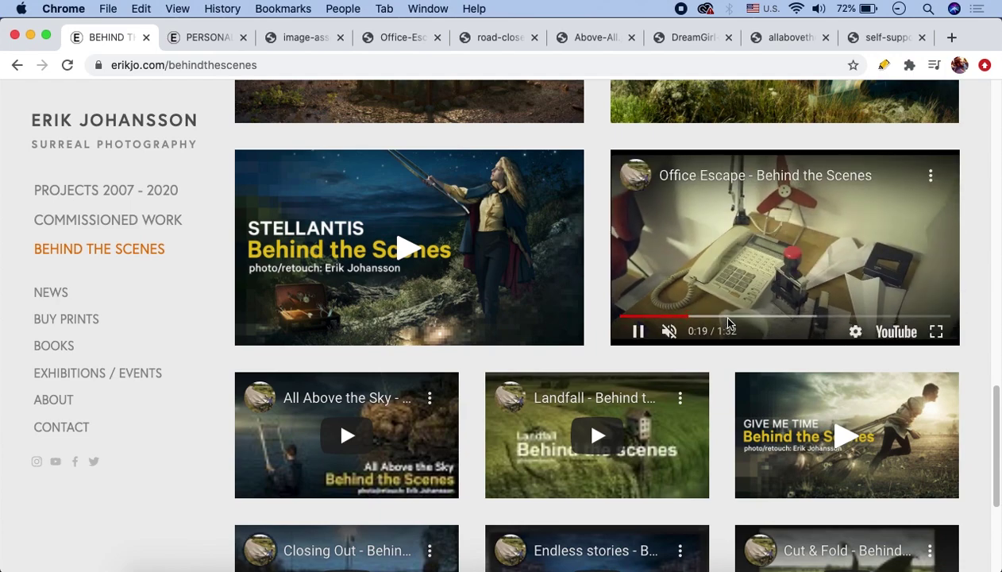
pyautogui.click(765, 317)
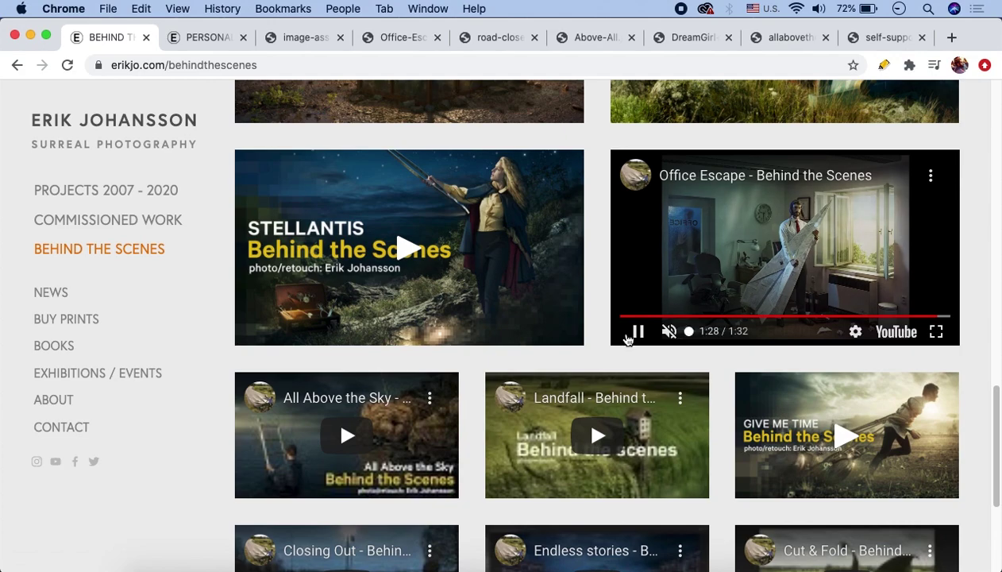
pyautogui.click(635, 334)
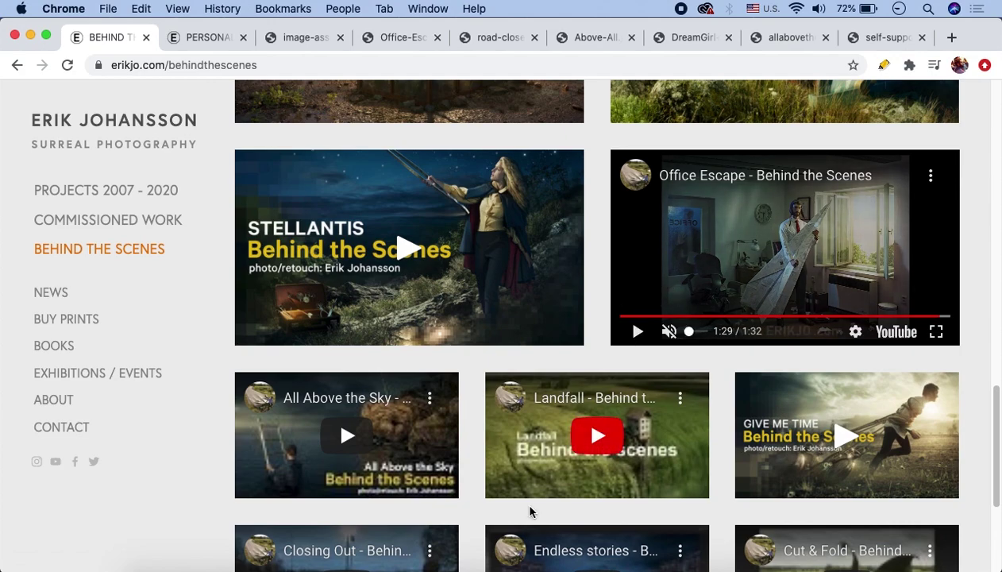
pyautogui.click(616, 564)
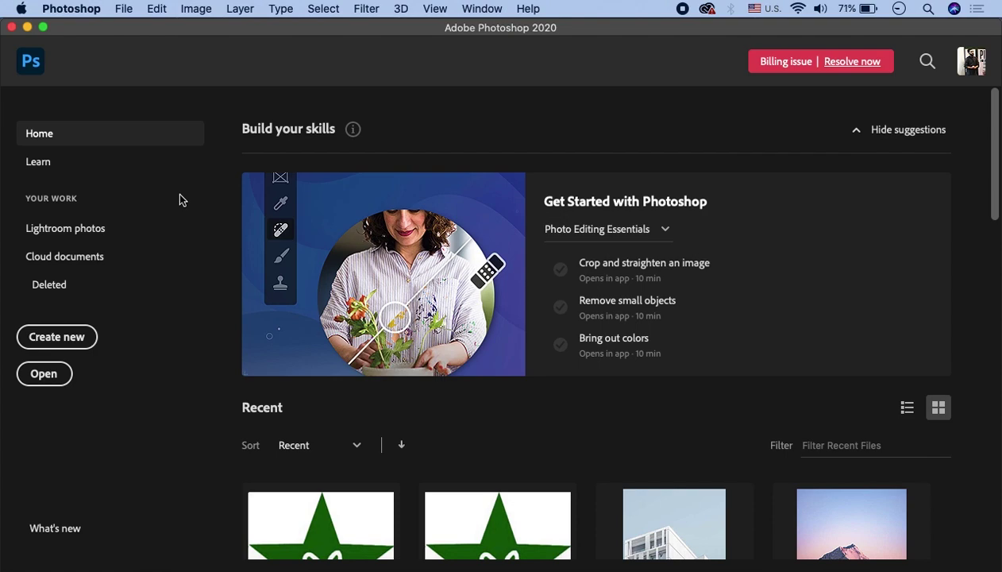
# - Create a new 1000 x 1000 px document named 'Perspective Grid'
pyautogui.click(76, 342)
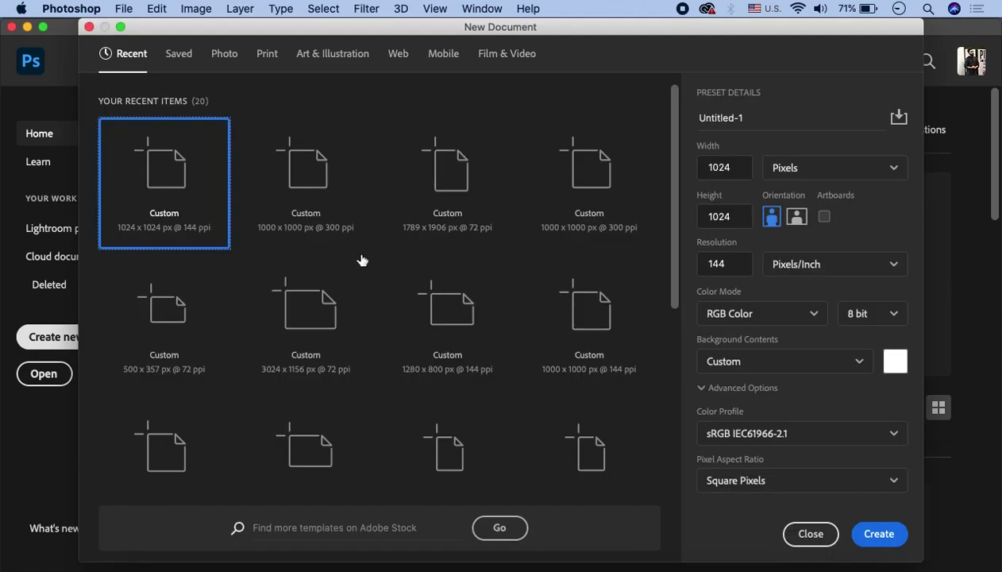
pyautogui.doubleClick(745, 169)
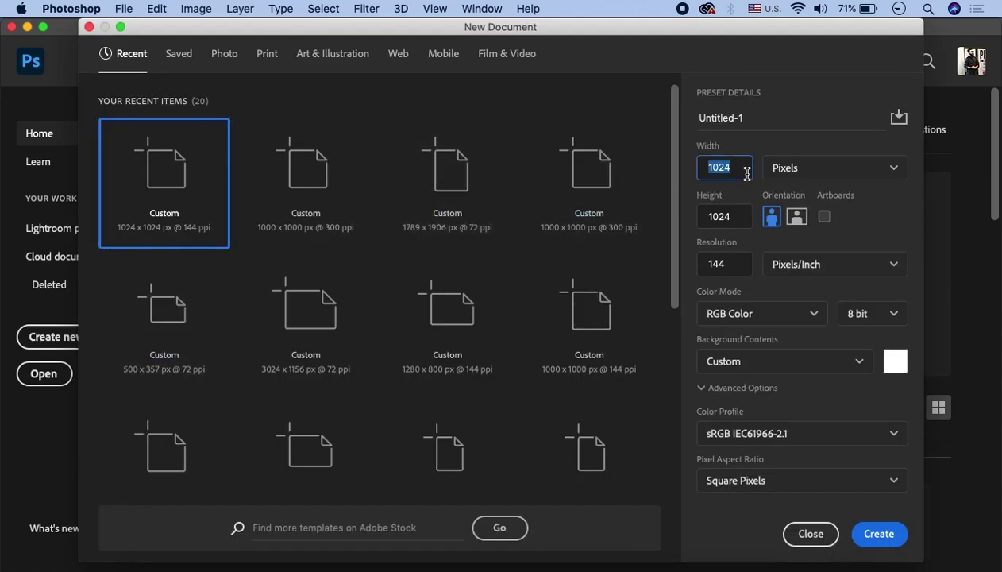
pyautogui.write('1000')
pyautogui.doubleClick(739, 211)
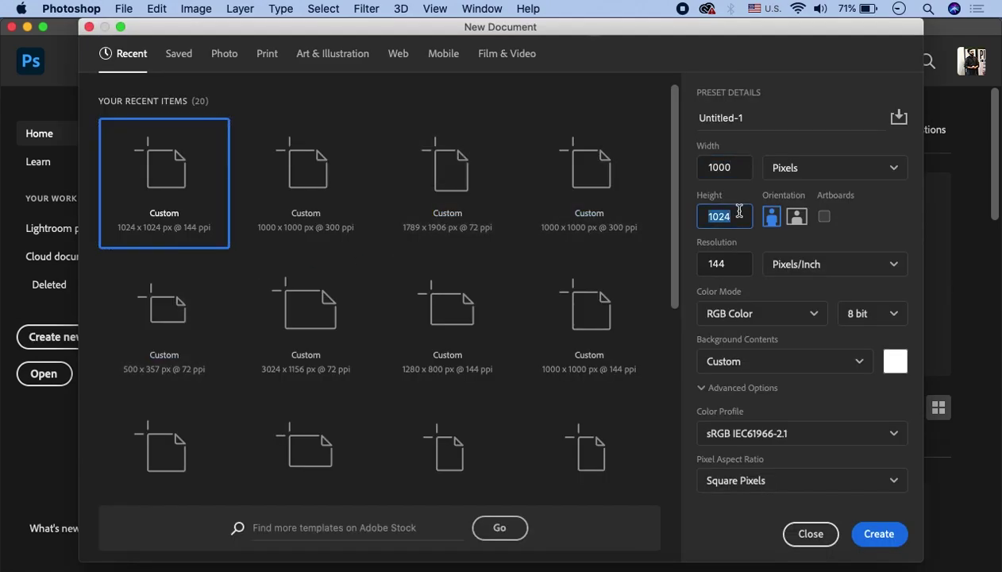
pyautogui.write('1000')
pyautogui.click(771, 112)
pyautogui.tripleClick(771, 112)
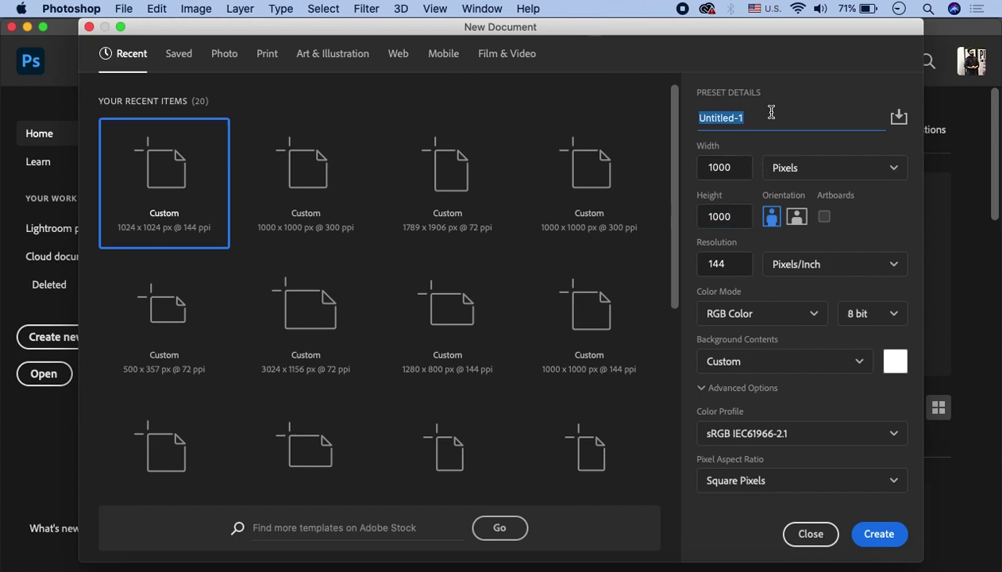
pyautogui.write('Pers')
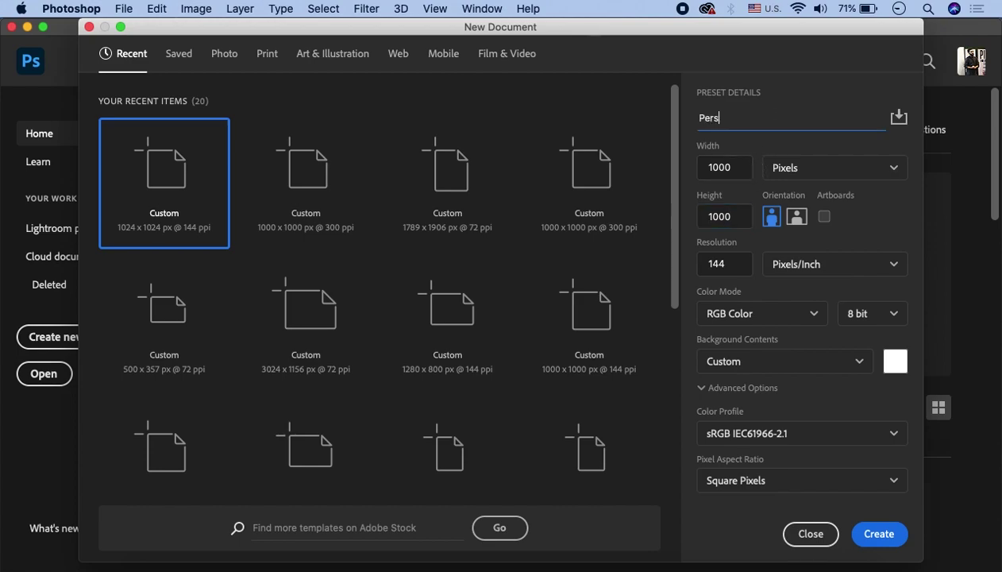
pyautogui.write('pective ')
pyautogui.write('Grid')
pyautogui.click(875, 534)
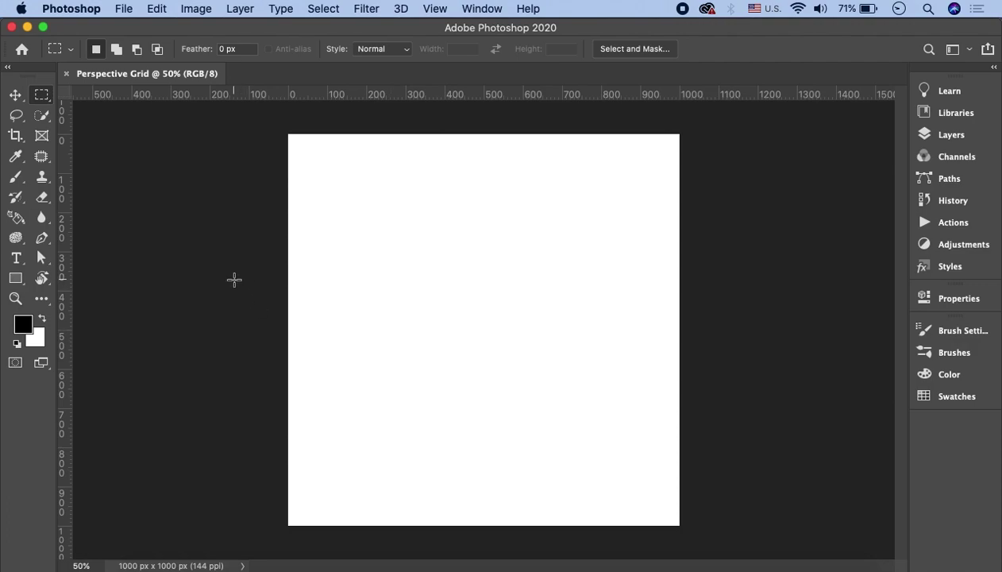
# - Widen the canvas to 2484 px with the Crop tool, extending both sides equally
pyautogui.scroll(-2, 236, 282)
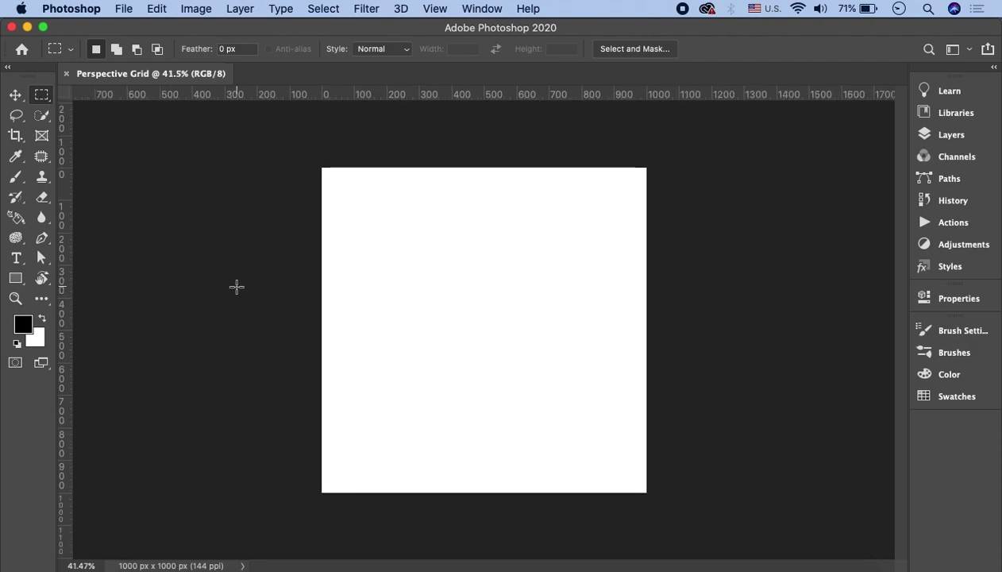
pyautogui.scroll(-2, 331, 290)
pyautogui.scroll(-2, 93, 259)
pyautogui.scroll(1, 515, 308)
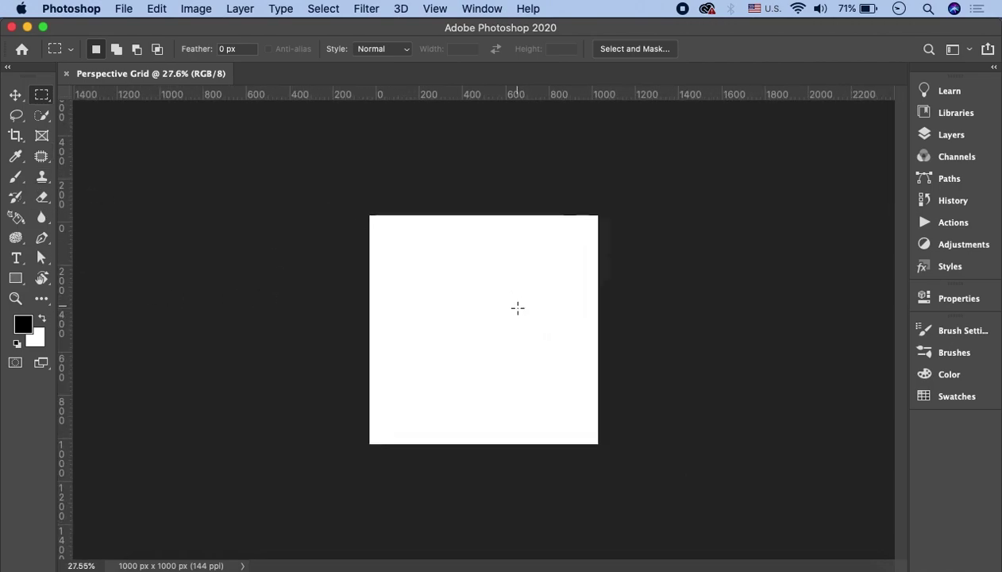
pyautogui.scroll(2, 519, 310)
pyautogui.click(14, 137)
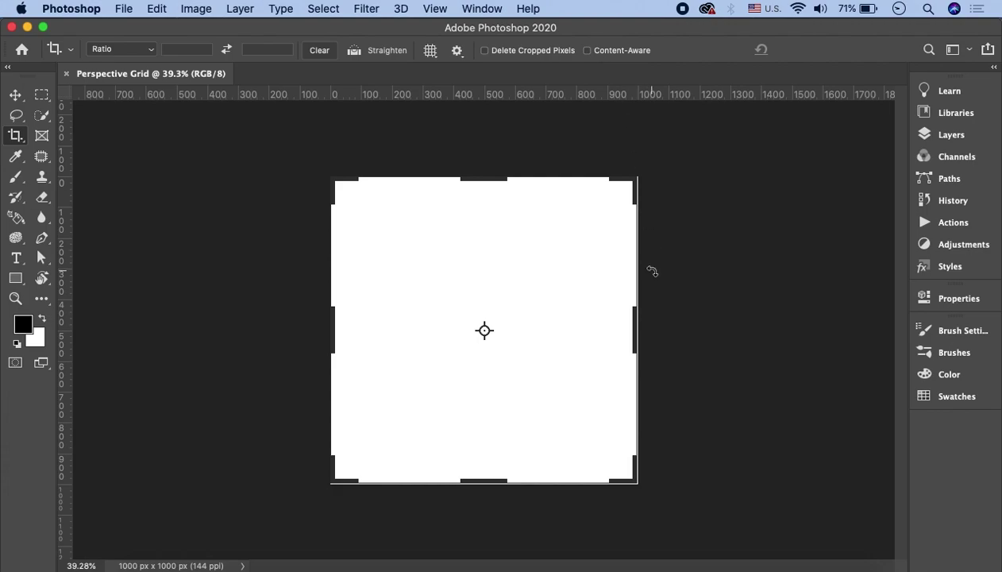
pyautogui.moveTo(636, 322); pyautogui.dragTo(868, 328)
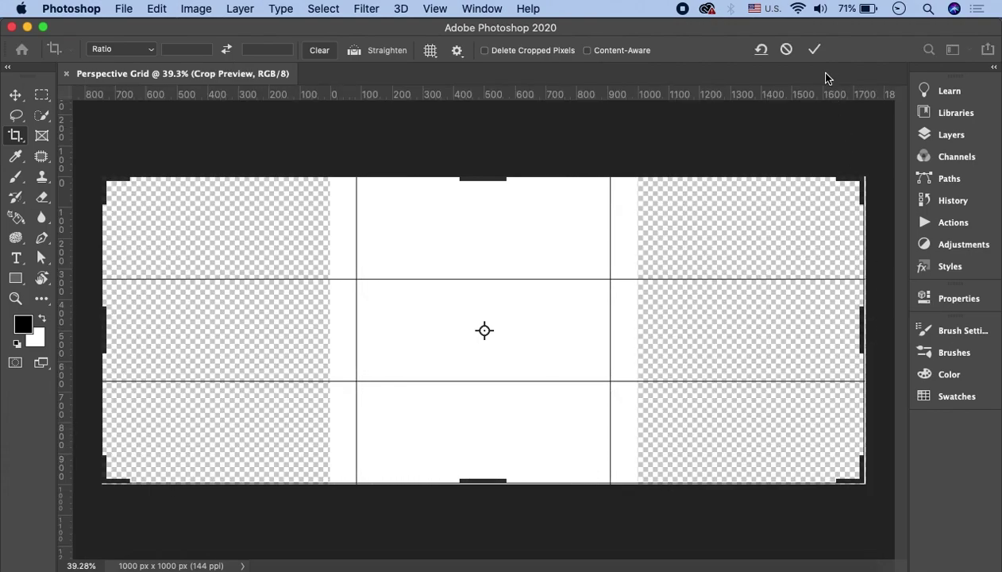
pyautogui.click(814, 49)
# - Fill the transparent side areas of the canvas with white
pyautogui.click(950, 136)
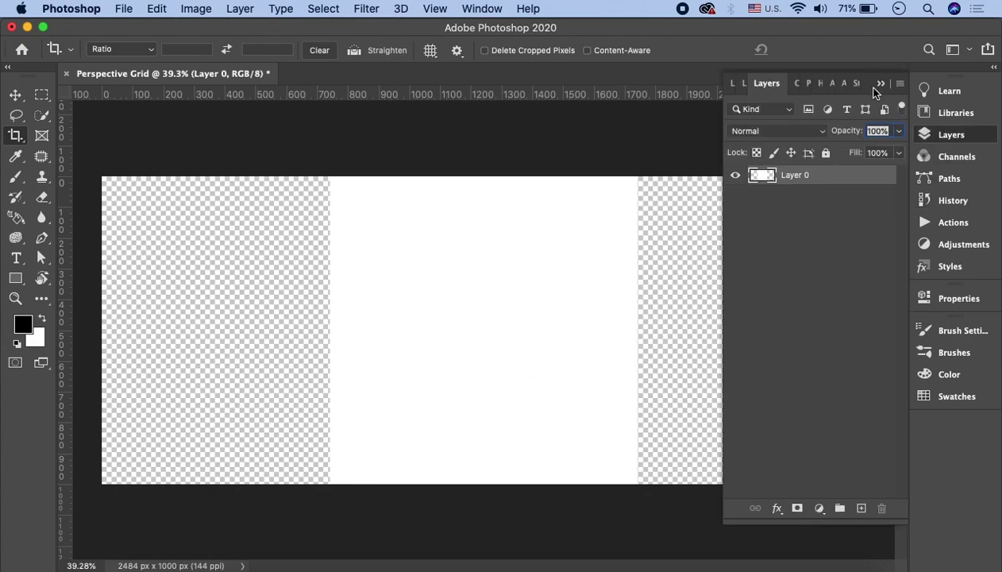
pyautogui.click(950, 134)
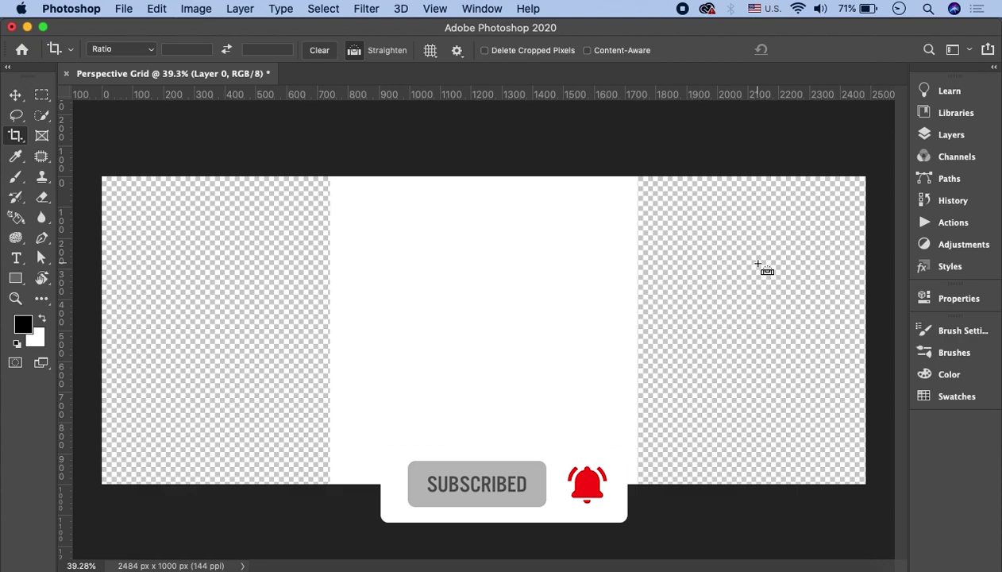
pyautogui.press('super+BackSpace')
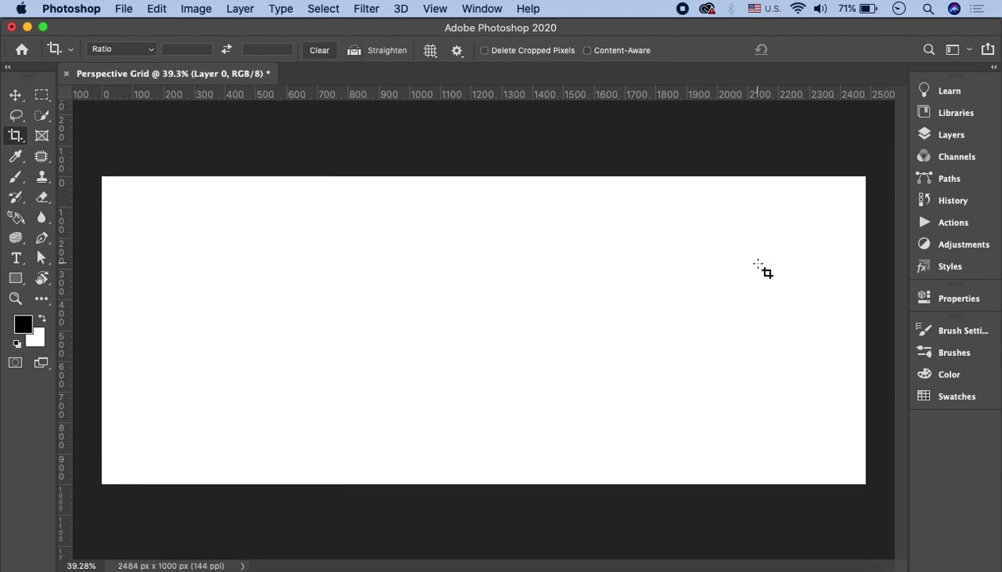
pyautogui.click(15, 94)
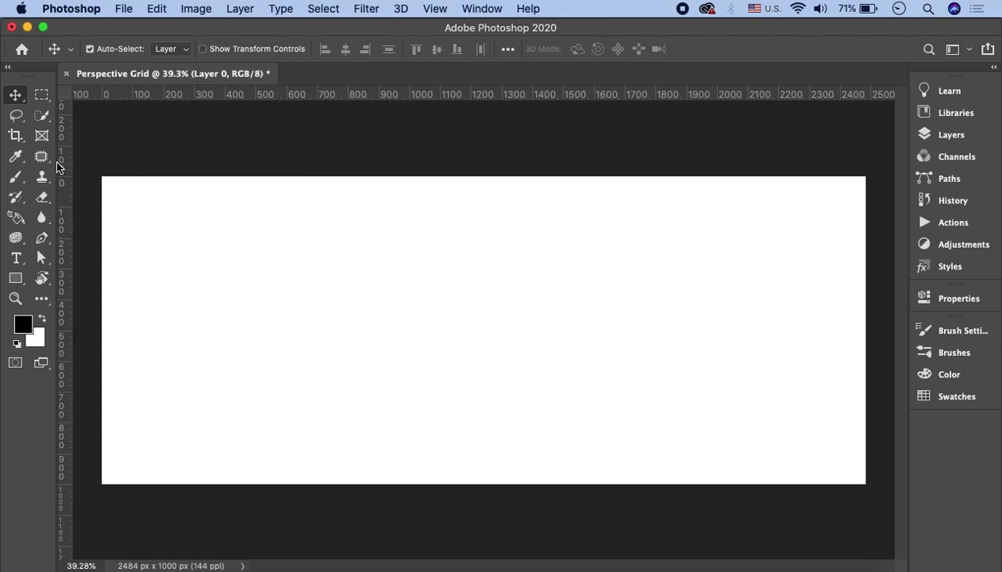
# - Add an empty layer and brush a straight black horizon line across the full canvas width
pyautogui.click(16, 177)
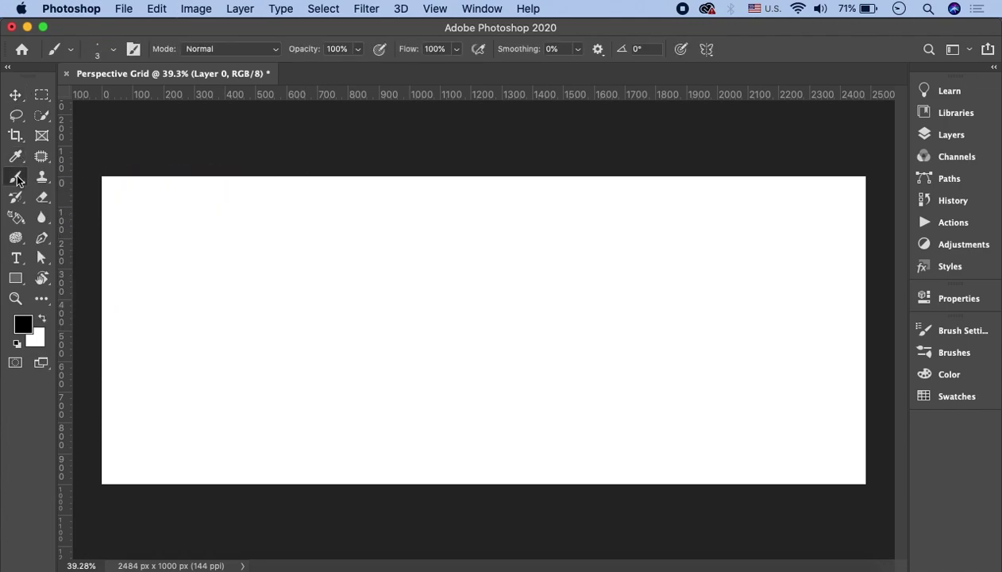
pyautogui.click(939, 137)
pyautogui.click(939, 136)
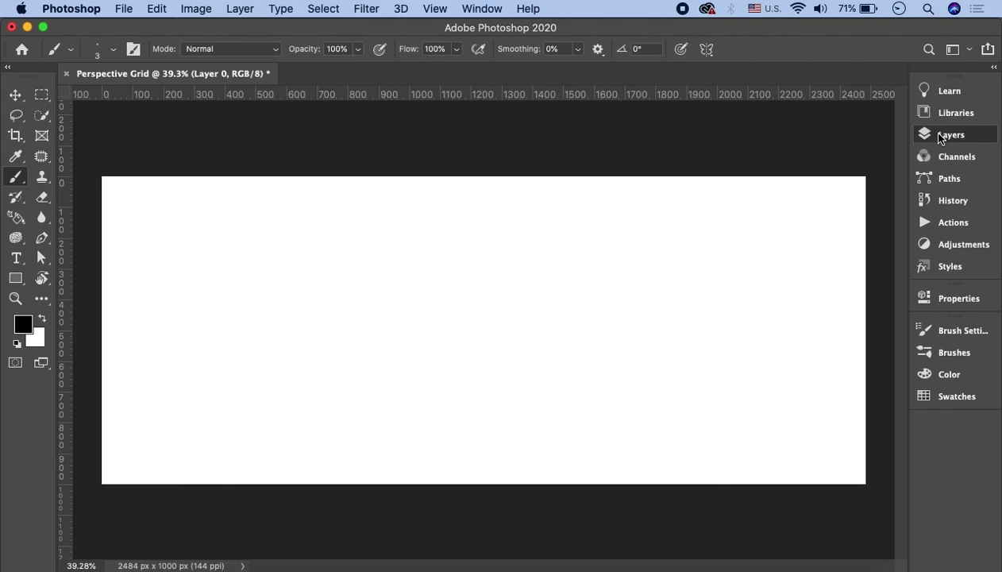
pyautogui.click(940, 137)
pyautogui.click(863, 509)
pyautogui.click(877, 83)
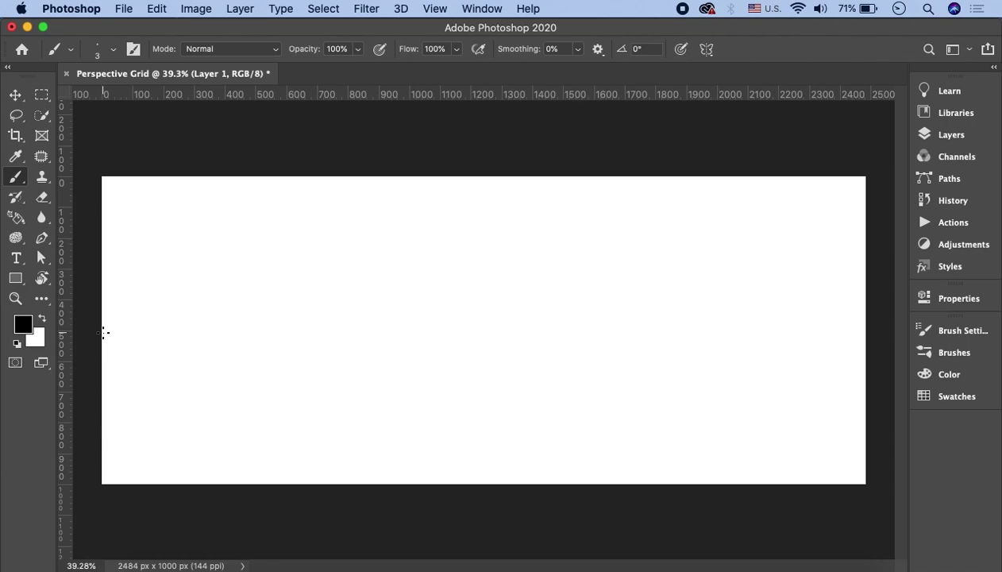
pyautogui.moveTo(117, 332); pyautogui.dragTo(869, 347)
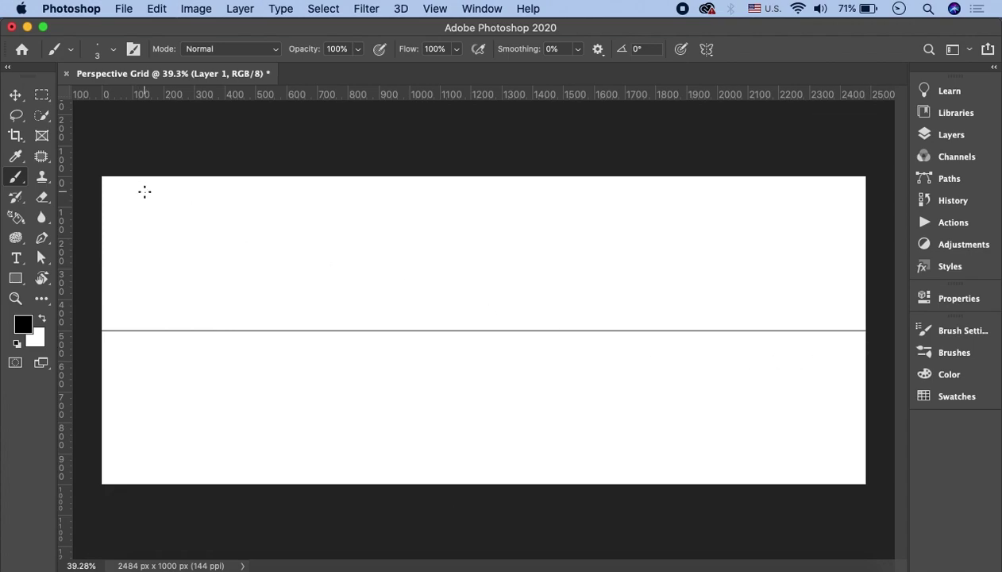
# - Switch to the Polygon tool and set it to 100 sides
pyautogui.click(17, 282)
pyautogui.rightClick(17, 283)
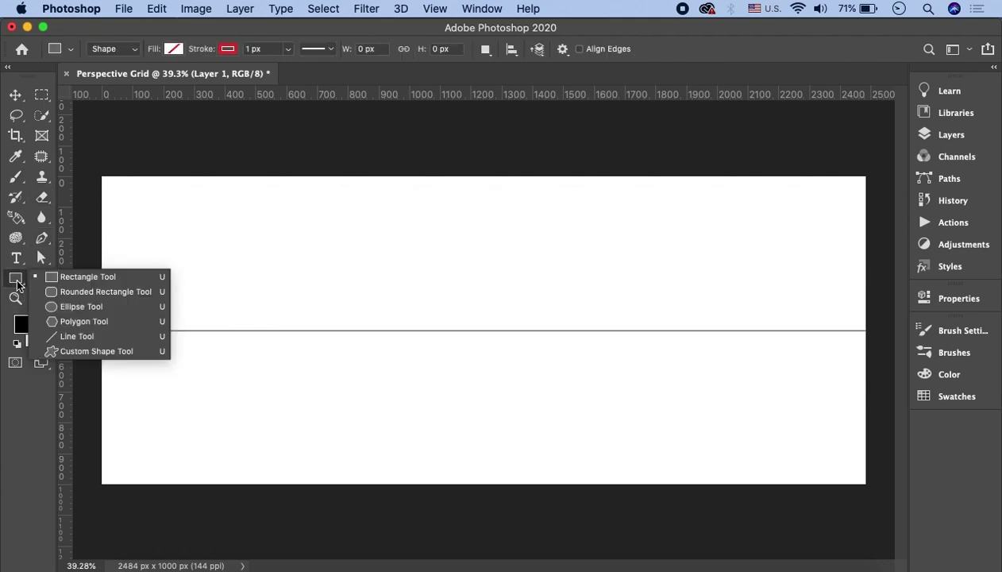
pyautogui.click(46, 322)
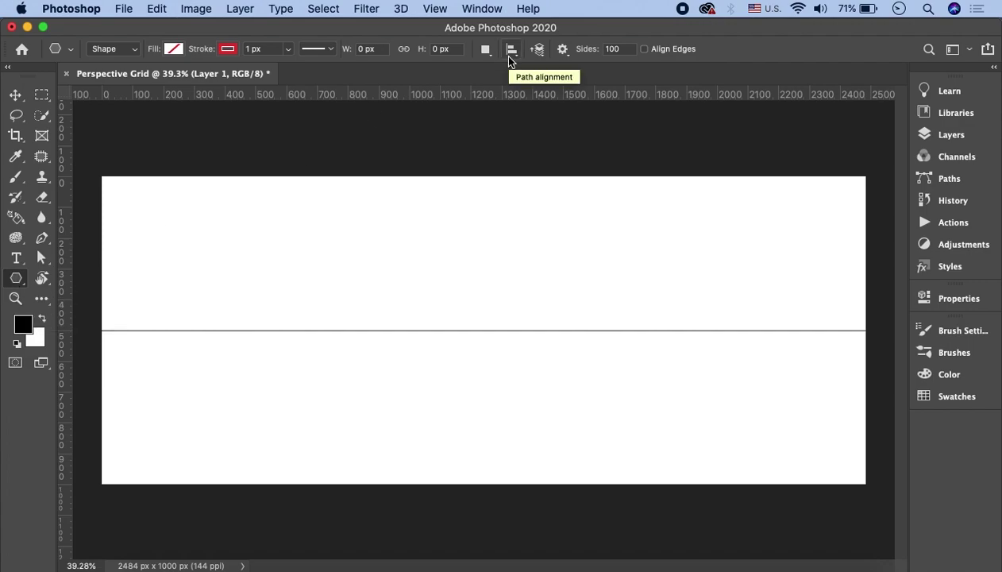
pyautogui.moveTo(623, 50); pyautogui.dragTo(603, 54)
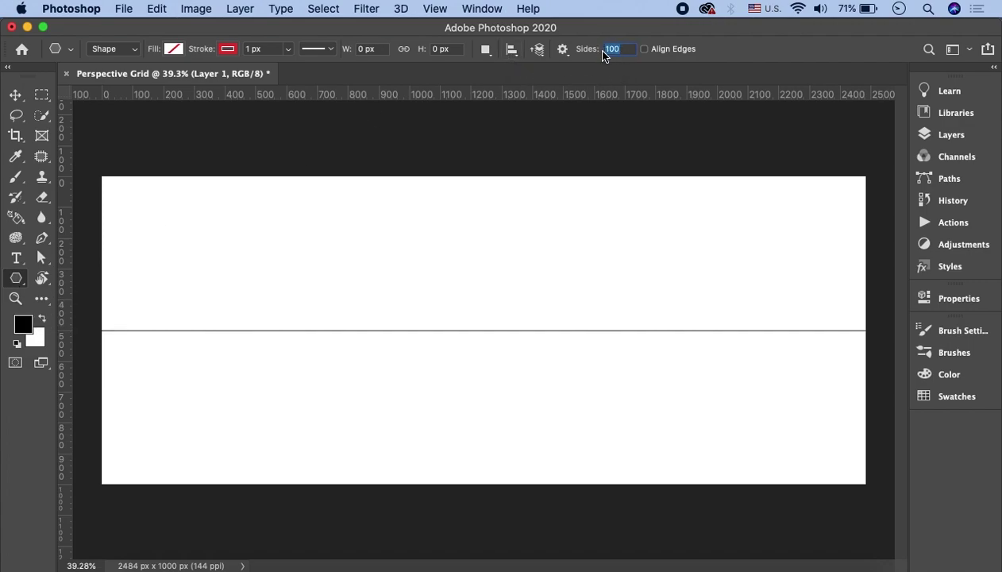
pyautogui.write('1000')
pyautogui.press('BackSpace')
# - Enable the Star option with a 99% side indent
pyautogui.click(563, 50)
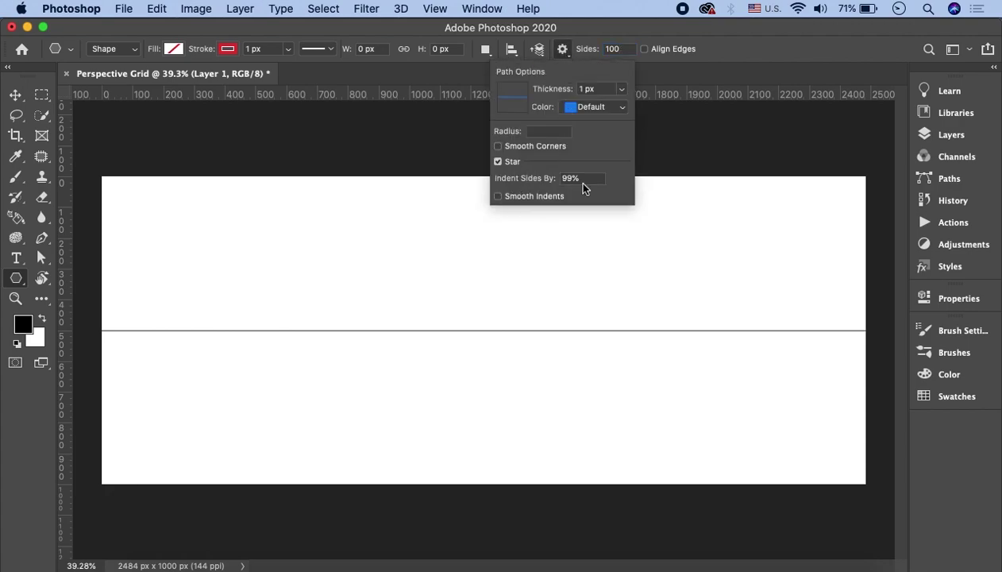
pyautogui.moveTo(592, 181); pyautogui.dragTo(552, 178)
pyautogui.click(561, 49)
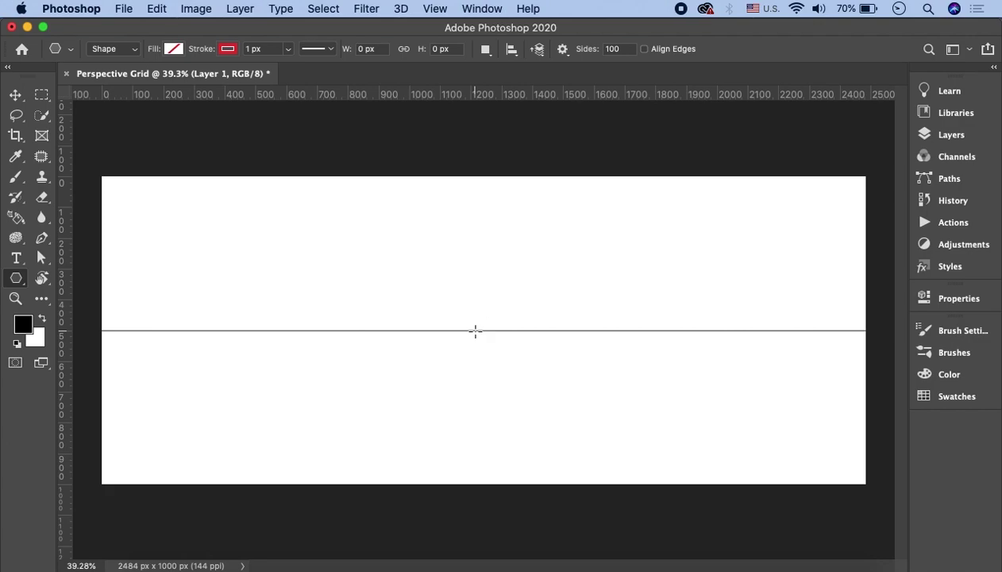
# - Undo the first, too-small star and zoom out on the canvas
pyautogui.moveTo(475, 330)
pyautogui.mouseDown()
pyautogui.moveTo(554, 248)
pyautogui.moveTo(636, 193)
pyautogui.moveTo(775, 137)
pyautogui.moveTo(860, 85)
pyautogui.moveTo(883, 110)
pyautogui.moveTo(904, 89)
pyautogui.moveTo(833, 151)
pyautogui.mouseUp()
pyautogui.press('cmd+z')
pyautogui.scroll(-3, 595, 262)
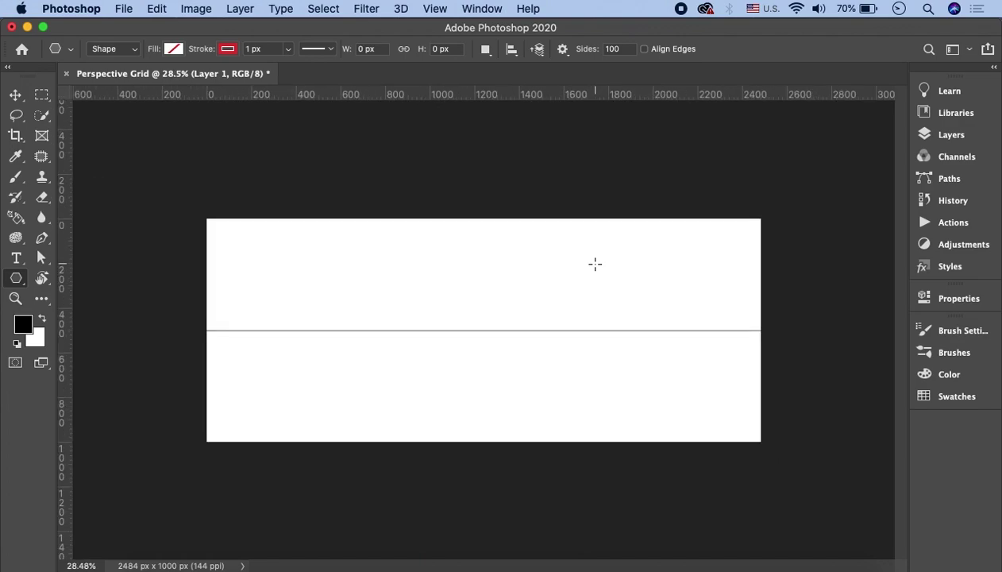
pyautogui.scroll(-2, 595, 263)
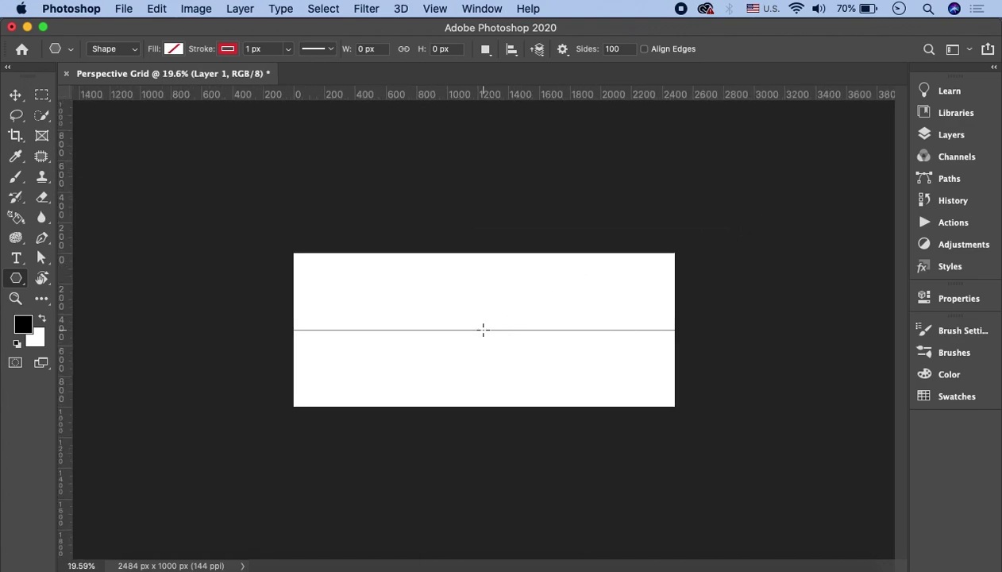
pyautogui.click(483, 329)
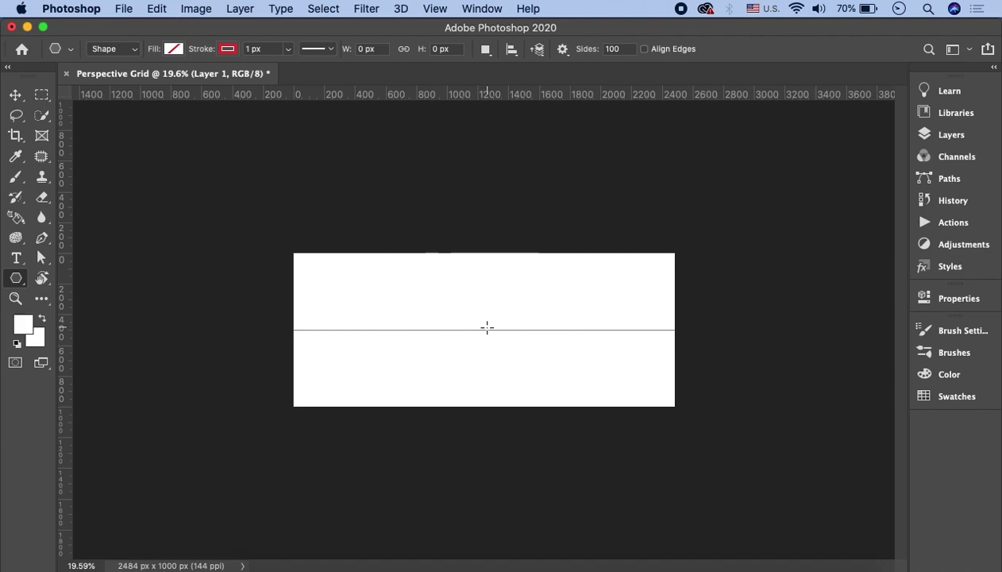
# - Reset default colours and draw a huge 100-point star from the horizon centre
pyautogui.click(15, 344)
pyautogui.moveTo(486, 331)
pyautogui.mouseDown()
pyautogui.moveTo(826, 157)
pyautogui.moveTo(694, 246)
pyautogui.mouseUp()
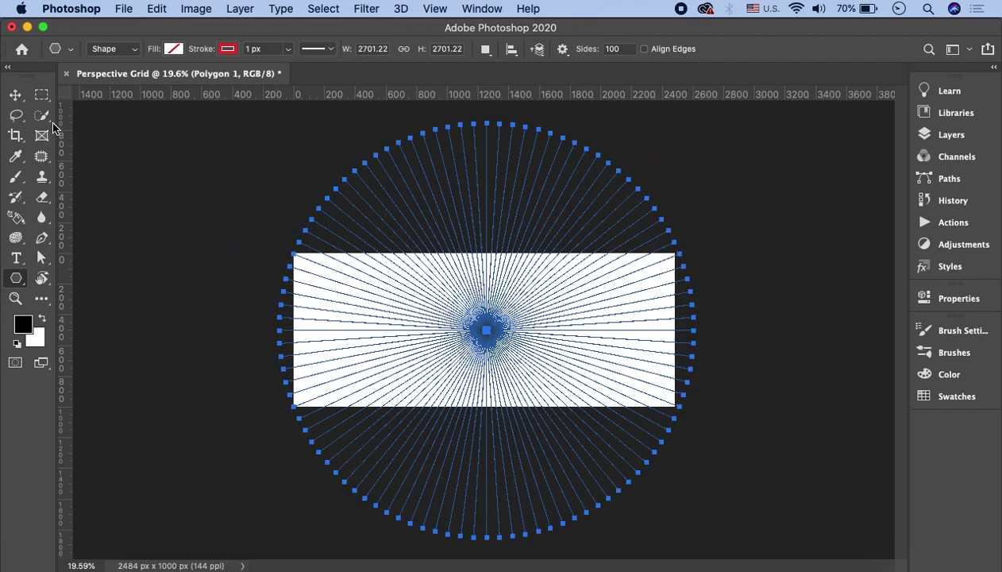
pyautogui.click(15, 95)
pyautogui.scroll(4, 502, 326)
pyautogui.scroll(3, 501, 332)
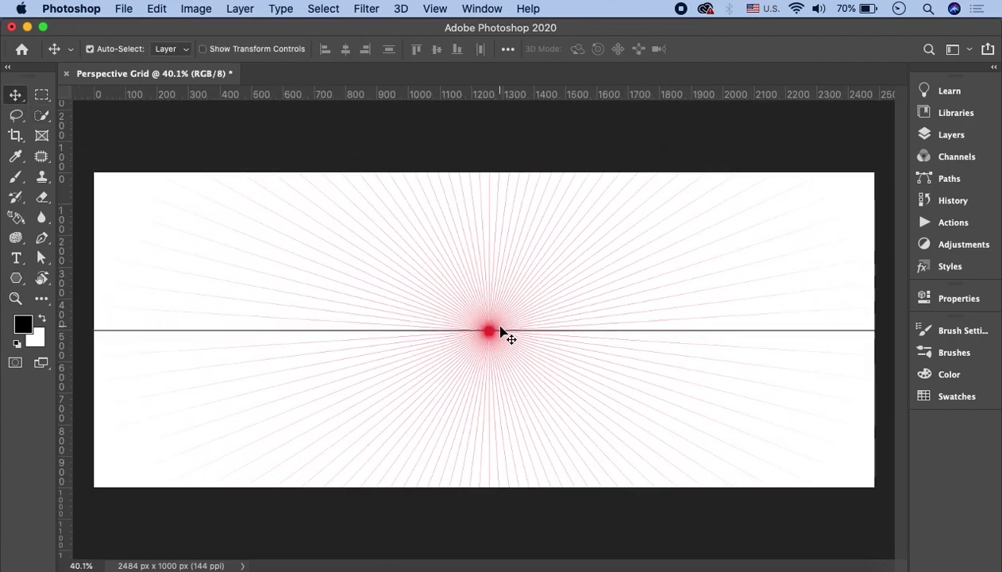
pyautogui.scroll(1, 502, 332)
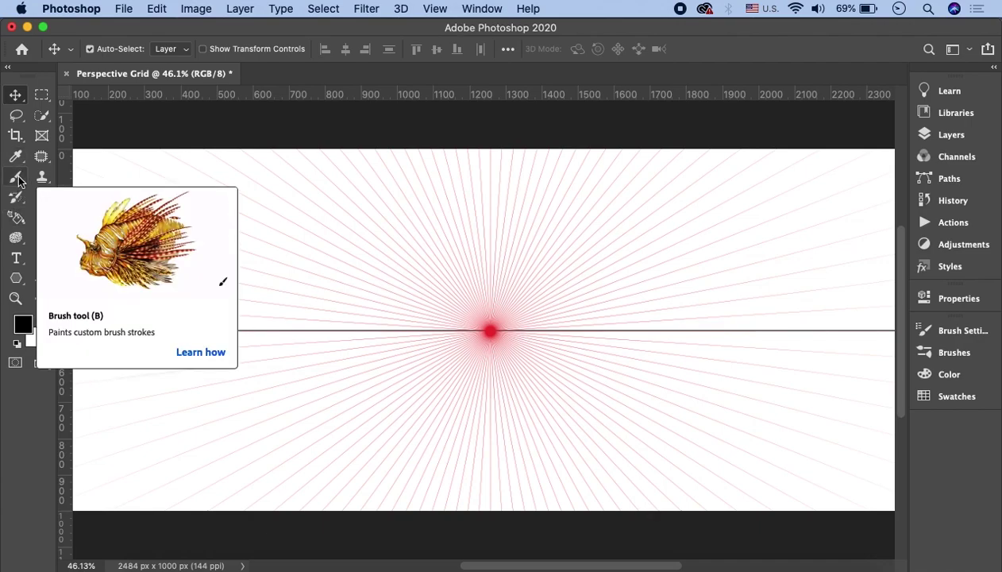
# - With the Brush tool selected, add a new empty layer for the floor lines
pyautogui.click(16, 178)
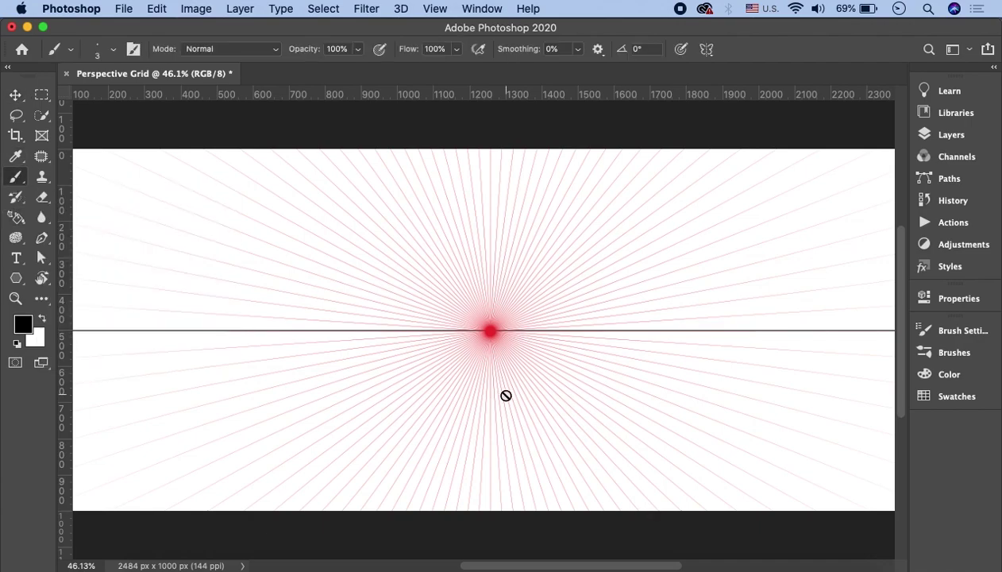
pyautogui.click(951, 135)
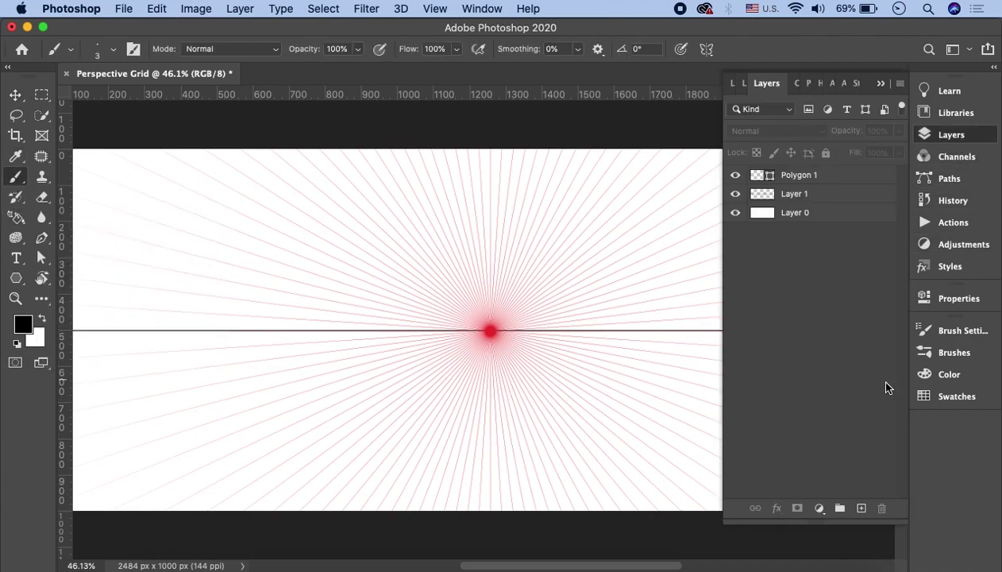
pyautogui.click(861, 509)
pyautogui.click(878, 85)
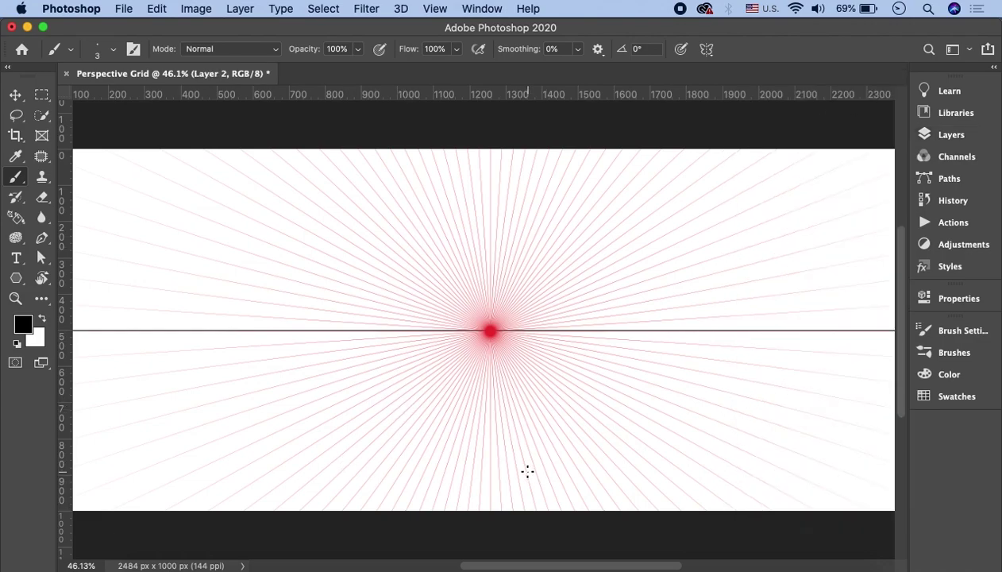
pyautogui.scroll(2, 528, 472)
pyautogui.scroll(1, 527, 472)
pyautogui.hscroll(2, 528, 471)
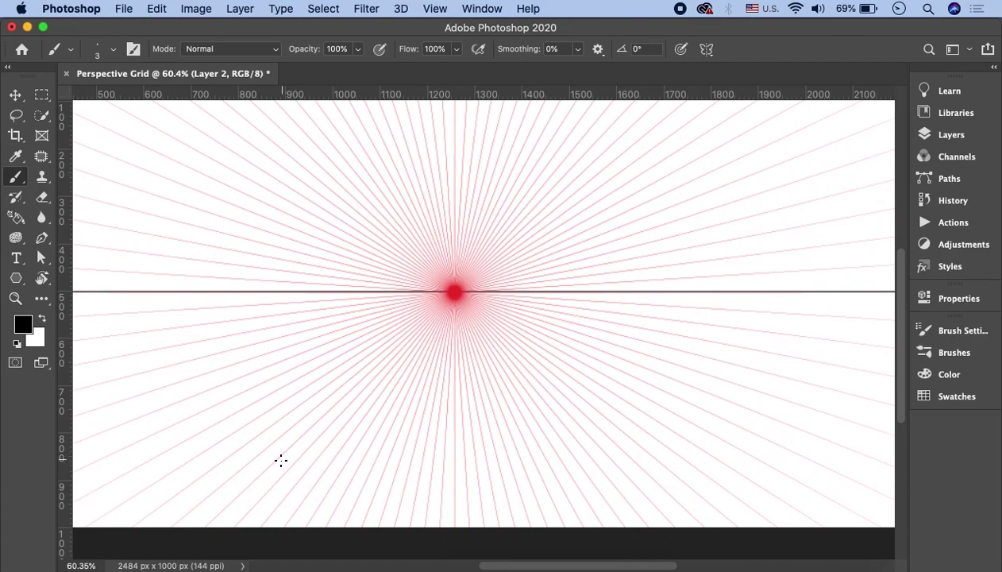
# - Draw two lines from the bottom edge's ends to the vanishing point, plus a horizontal cross line
pyautogui.moveTo(249, 486); pyautogui.dragTo(759, 491)
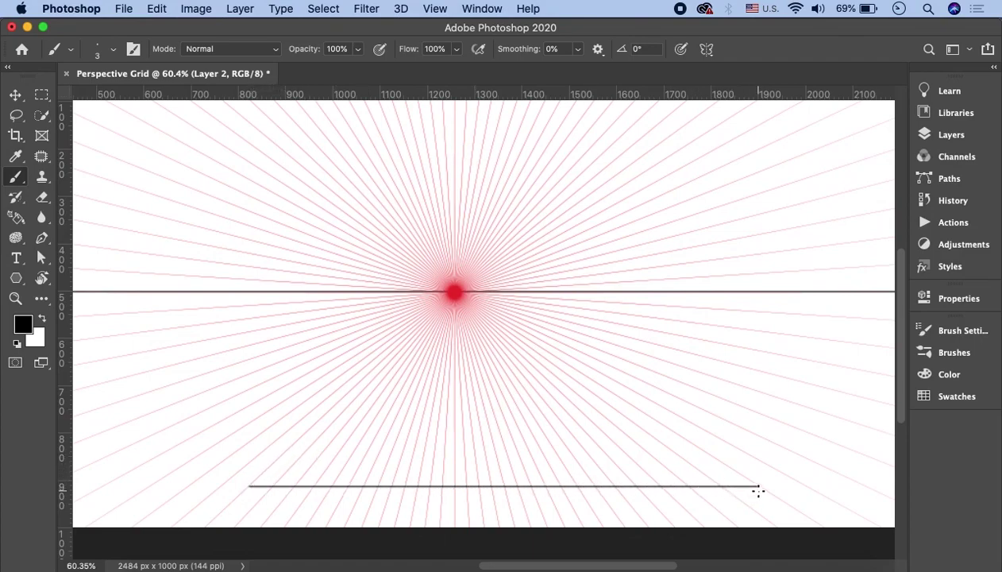
pyautogui.press('super+z')
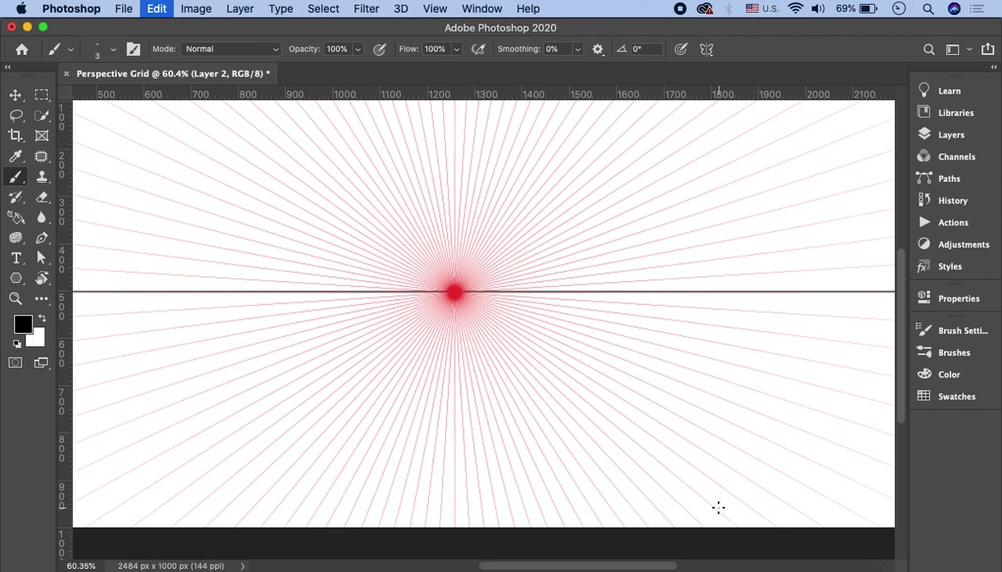
pyautogui.moveTo(255, 479)
pyautogui.mouseDown()
pyautogui.moveTo(708, 492)
pyautogui.moveTo(544, 478)
pyautogui.moveTo(254, 476)
pyautogui.mouseUp()
pyautogui.press('super+z')
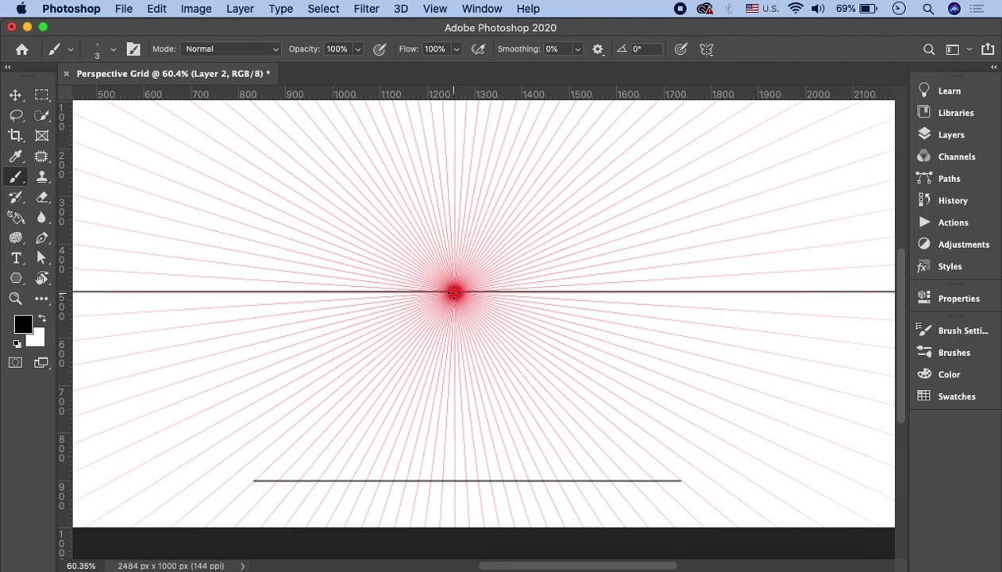
pyautogui.keyDown('shift'); pyautogui.click(454, 292); pyautogui.keyUp('shift')
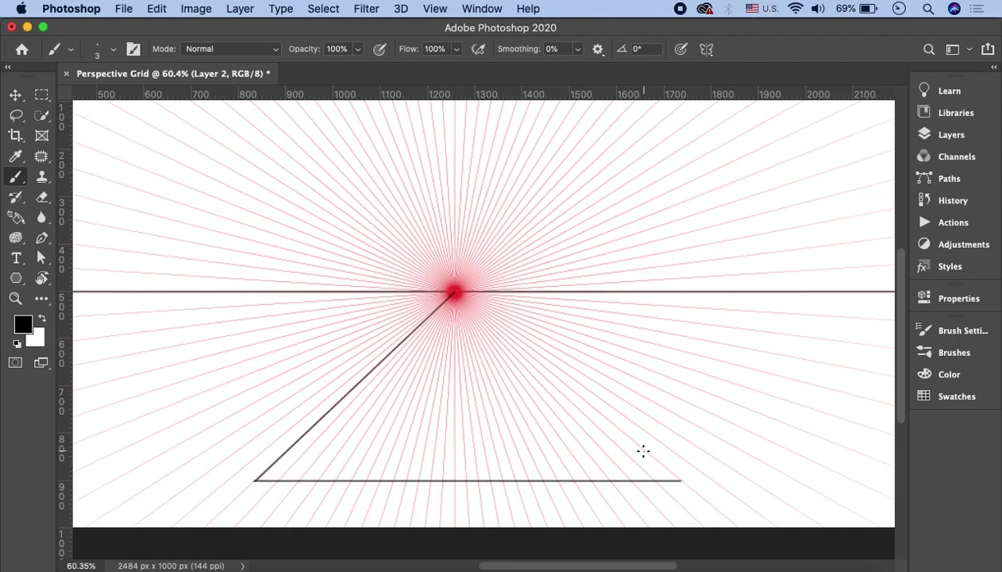
pyautogui.keyDown('shift'); pyautogui.click(682, 480); pyautogui.keyUp('shift')
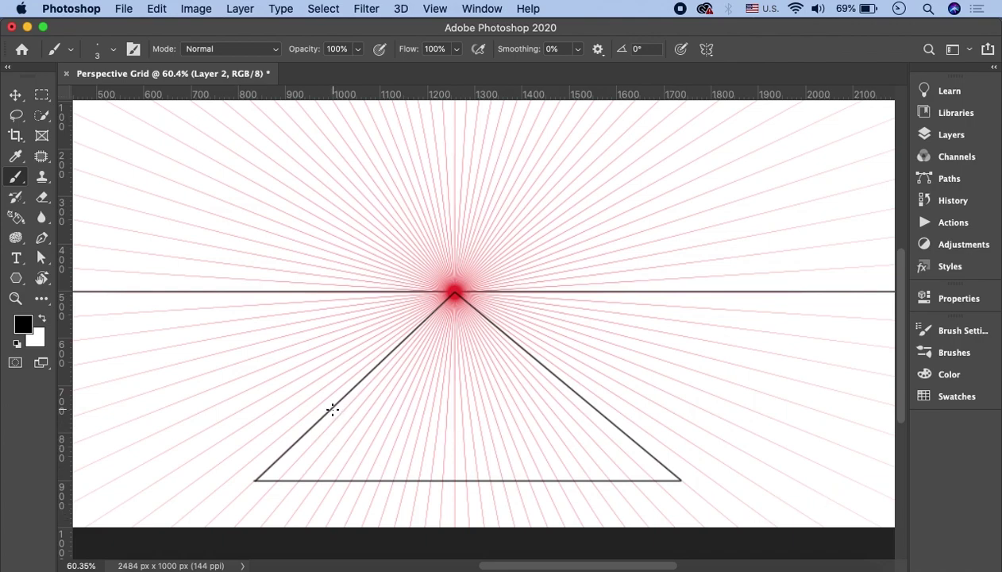
pyautogui.moveTo(330, 409); pyautogui.dragTo(597, 409)
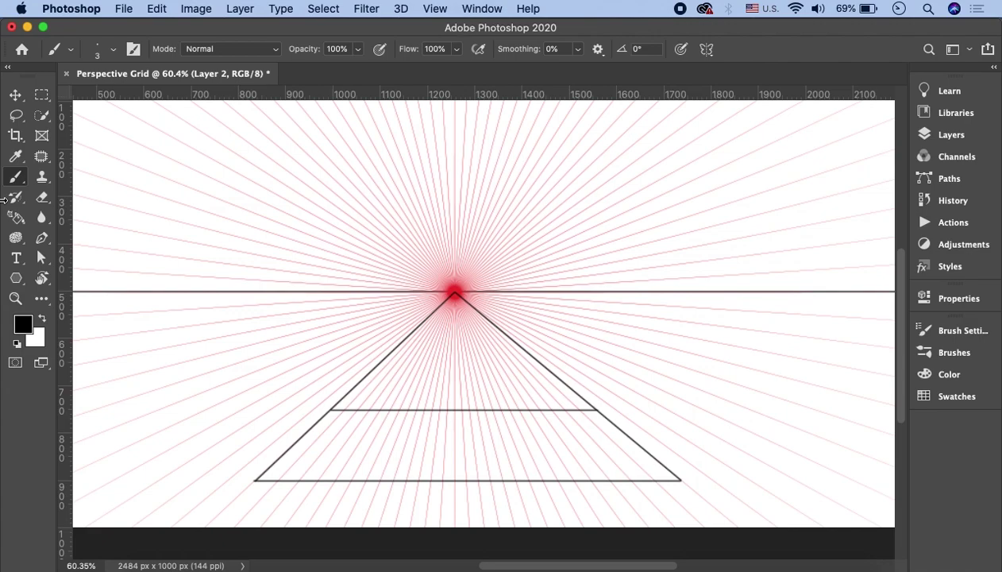
pyautogui.click(16, 96)
# - Try the Clone Stamp on the canvas and dismiss the missing clone source warnings
pyautogui.click(951, 134)
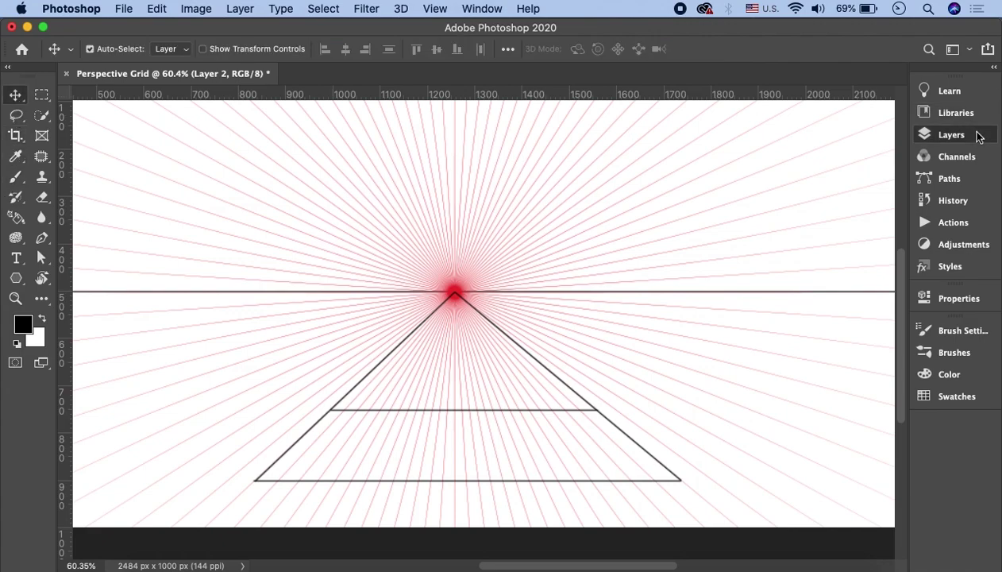
pyautogui.click(42, 176)
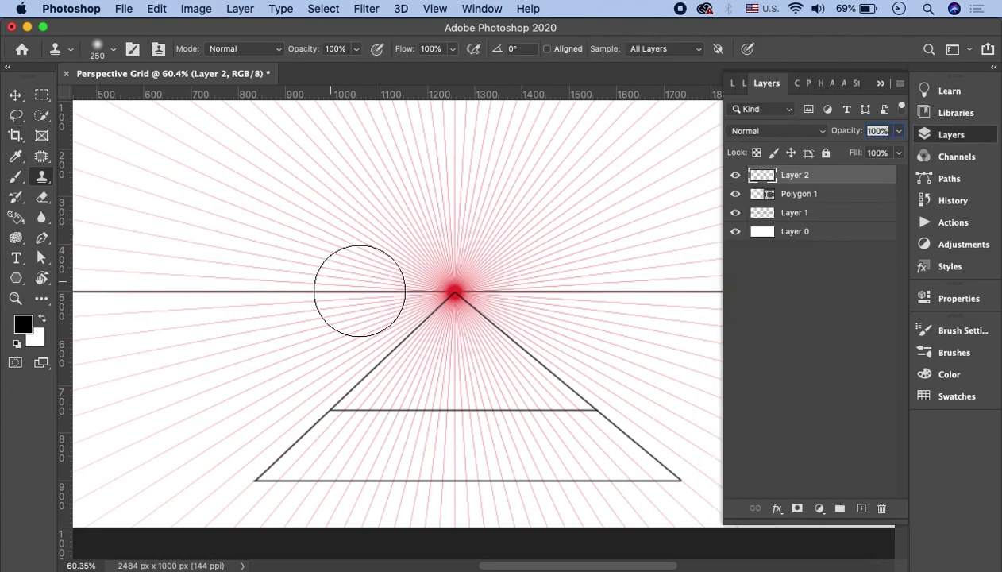
pyautogui.click(485, 310)
pyautogui.click(621, 224)
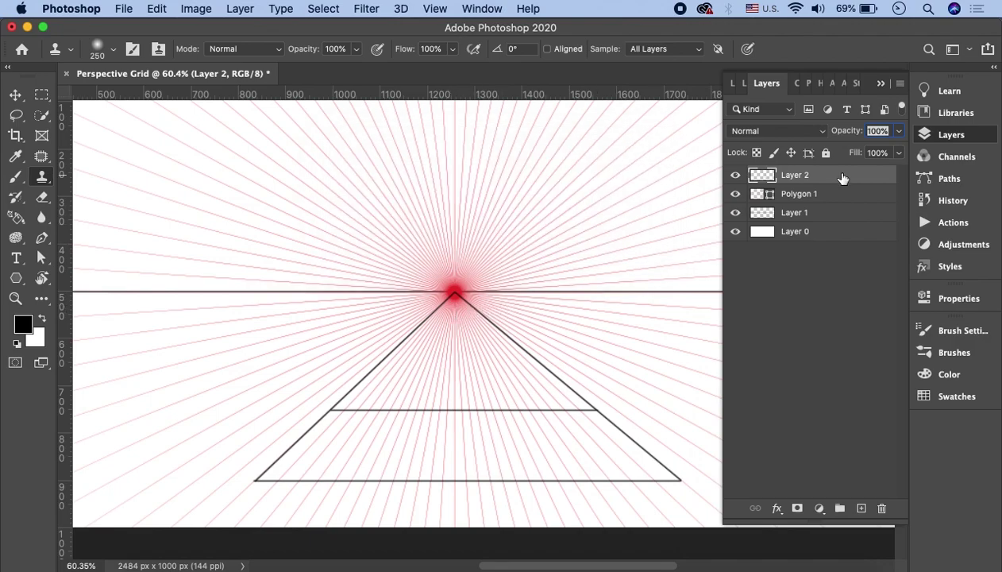
pyautogui.click(499, 325)
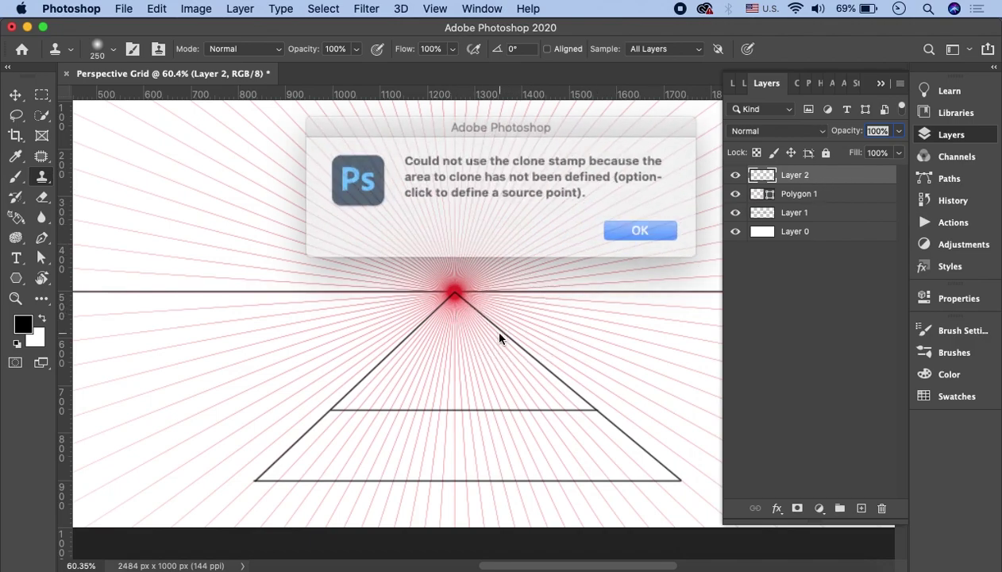
pyautogui.click(617, 224)
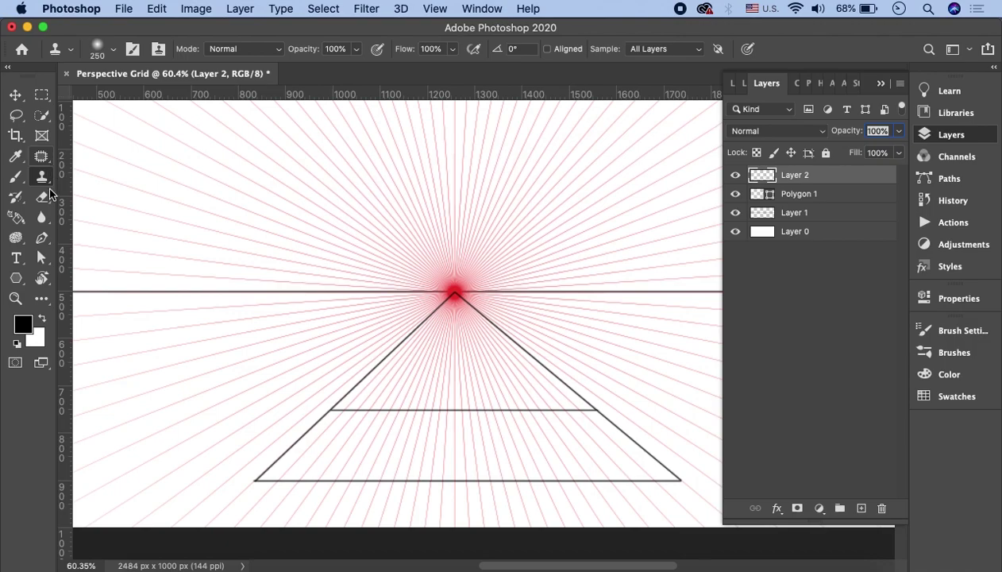
# - Erase the diagonals above the cross line, restoring the cross line with Redo
pyautogui.click(42, 197)
pyautogui.moveTo(454, 292)
pyautogui.mouseDown()
pyautogui.moveTo(577, 351)
pyautogui.moveTo(564, 362)
pyautogui.moveTo(593, 382)
pyautogui.mouseUp()
pyautogui.press('super+z')
pyautogui.press('super+z')
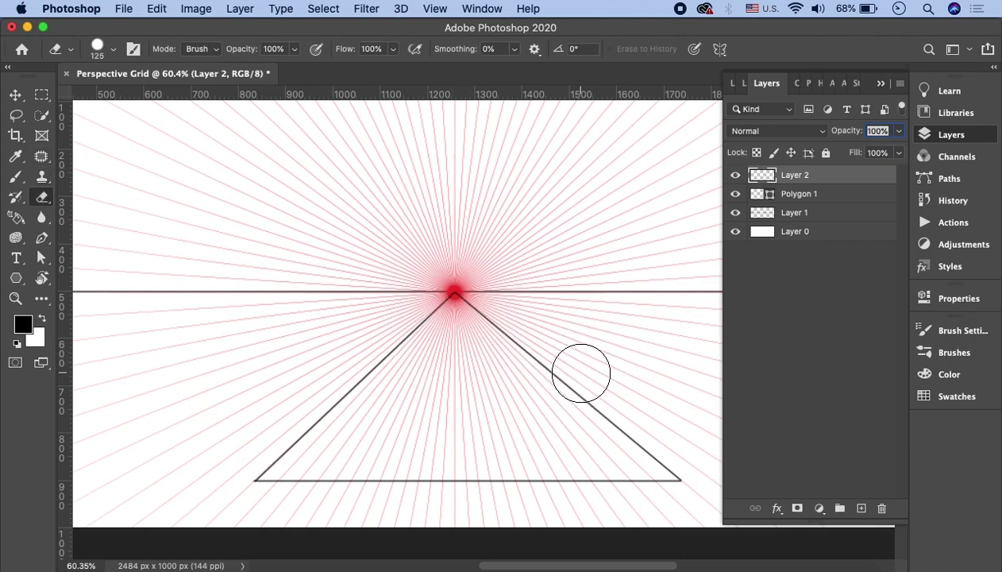
pyautogui.click(163, 9)
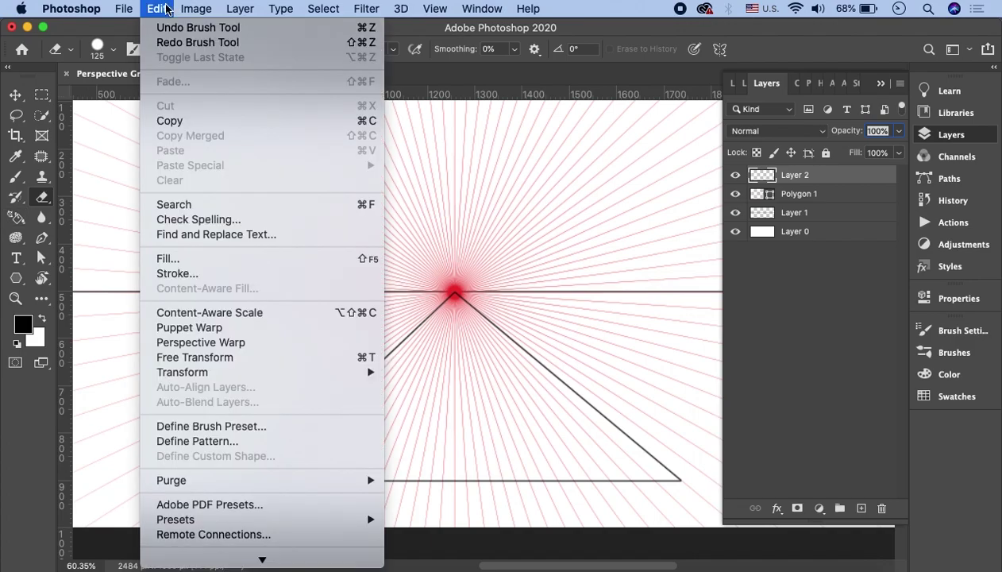
pyautogui.click(169, 46)
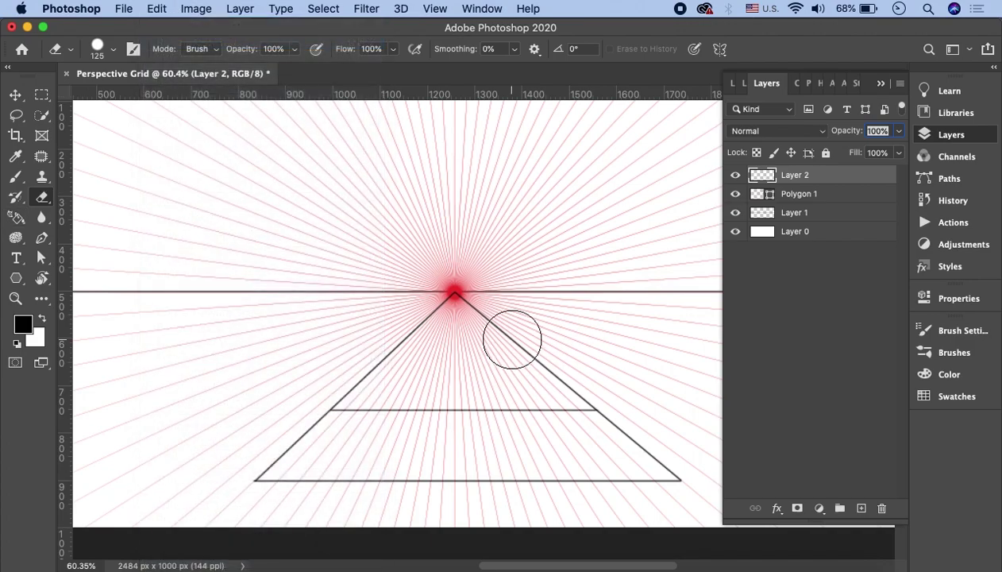
pyautogui.moveTo(513, 335)
pyautogui.mouseDown()
pyautogui.moveTo(604, 378)
pyautogui.moveTo(334, 375)
pyautogui.mouseUp()
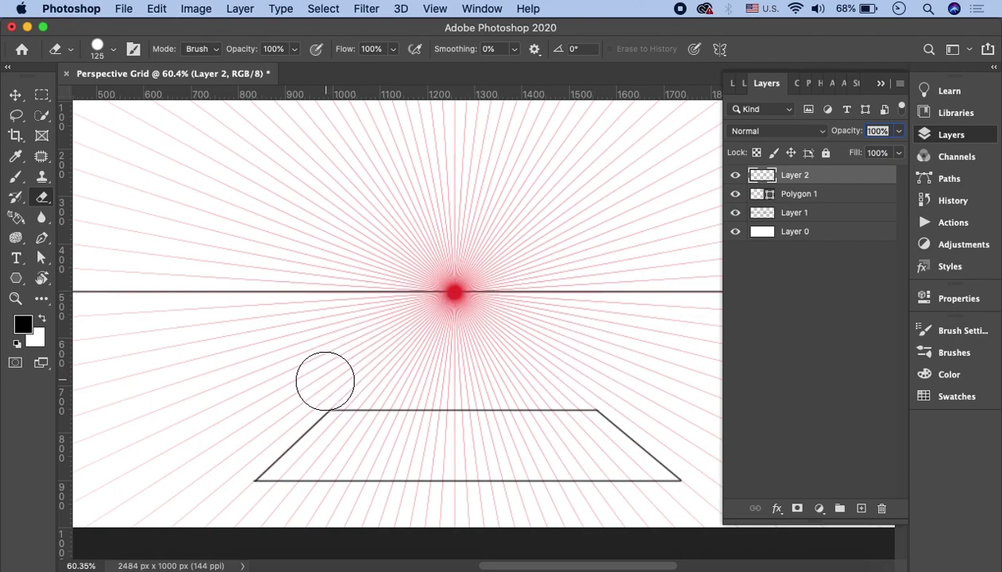
pyautogui.click(879, 84)
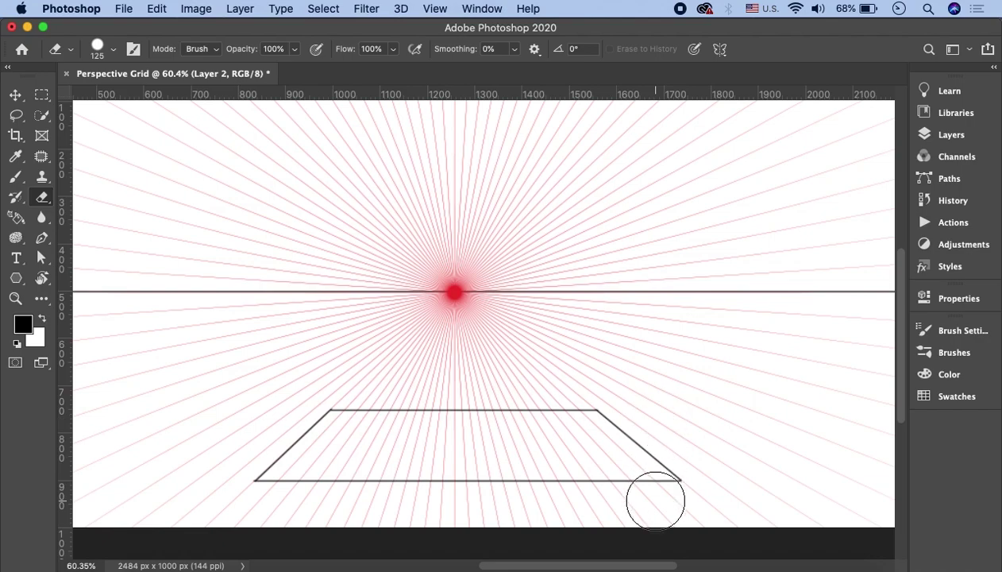
pyautogui.click(15, 95)
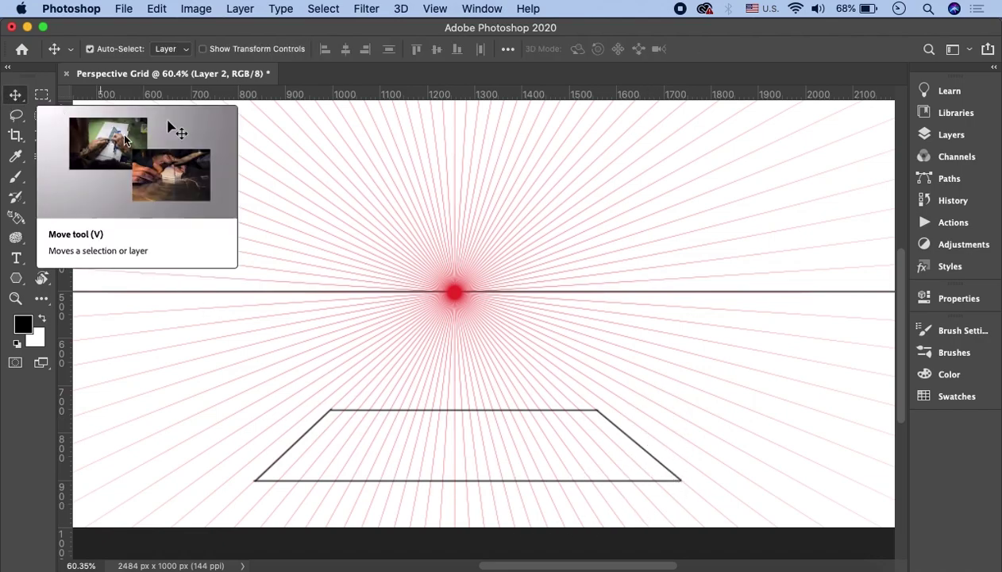
pyautogui.click(16, 177)
# - Sketch a smaller trapezoid nearer the vanishing point with front edge, receding sides and far edge
pyautogui.scroll(3, 480, 365)
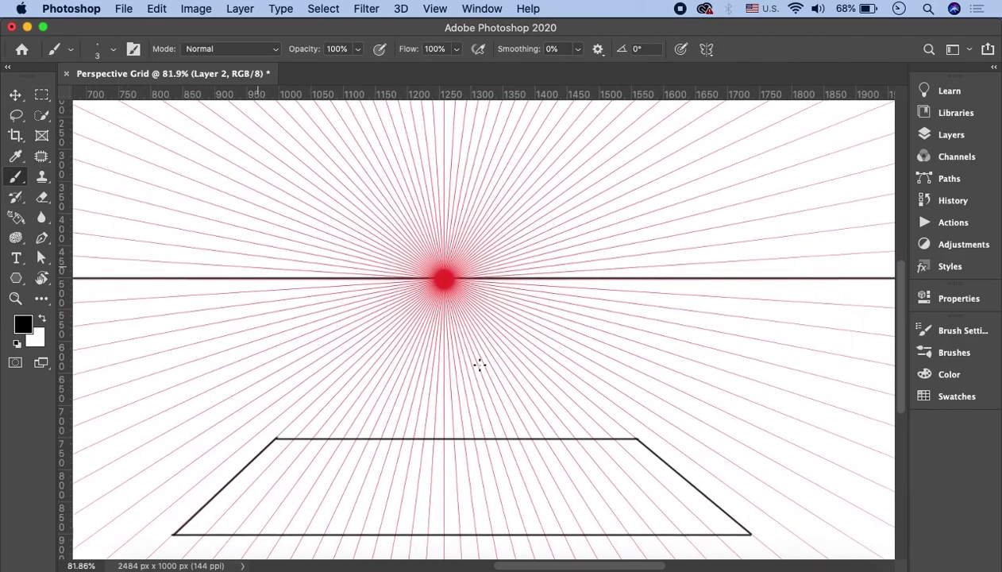
pyautogui.scroll(3, 479, 364)
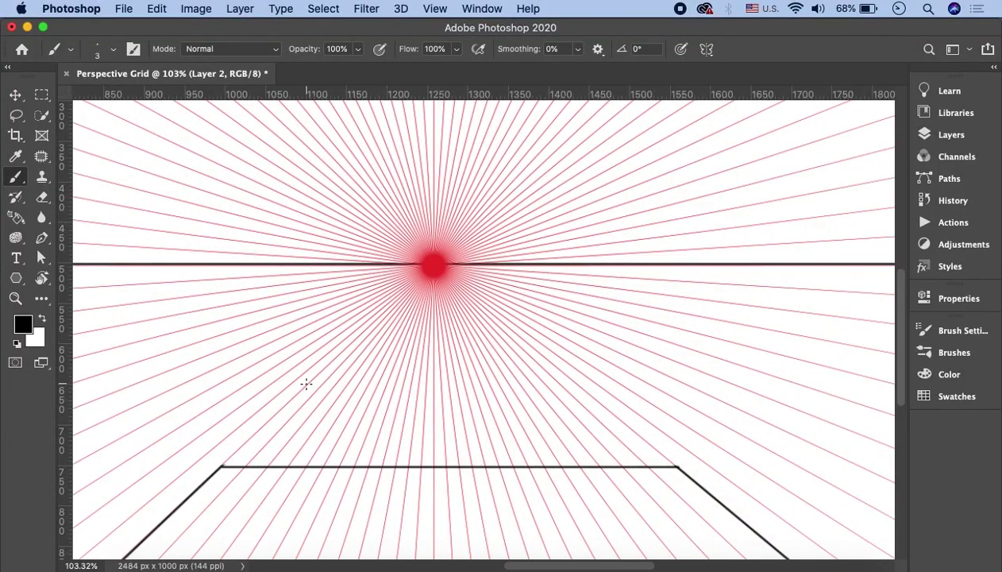
pyautogui.moveTo(307, 384); pyautogui.dragTo(576, 384)
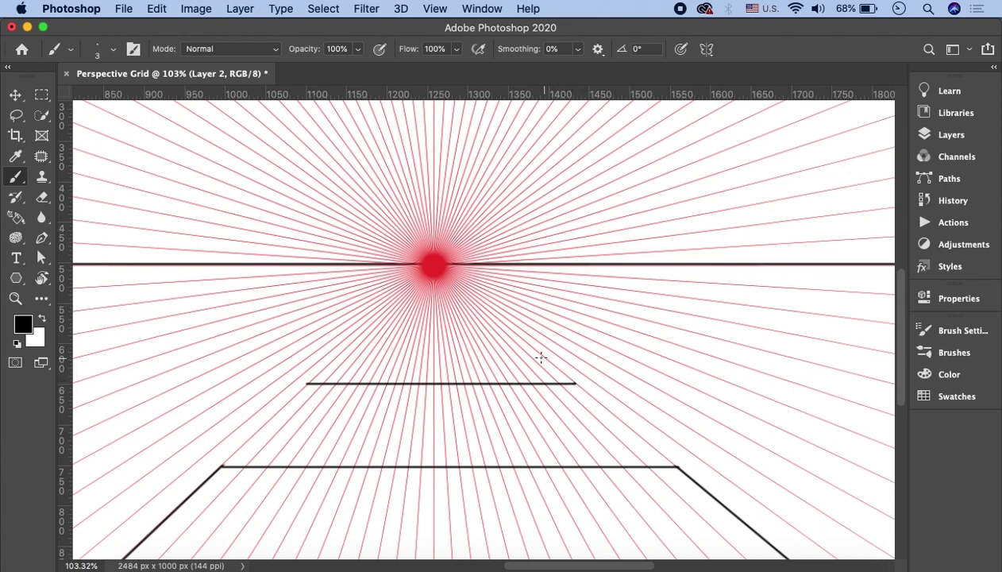
pyautogui.keyDown('shift'); pyautogui.click(499, 320); pyautogui.keyUp('shift')
pyautogui.moveTo(499, 319); pyautogui.dragTo(403, 319)
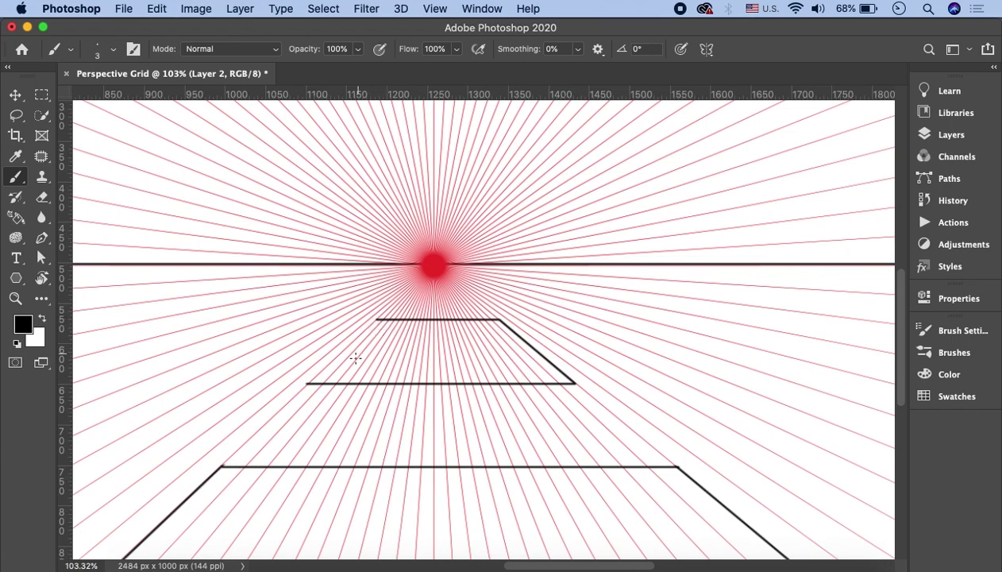
pyautogui.keyDown('shift'); pyautogui.click(307, 384); pyautogui.keyUp('shift')
pyautogui.click(15, 95)
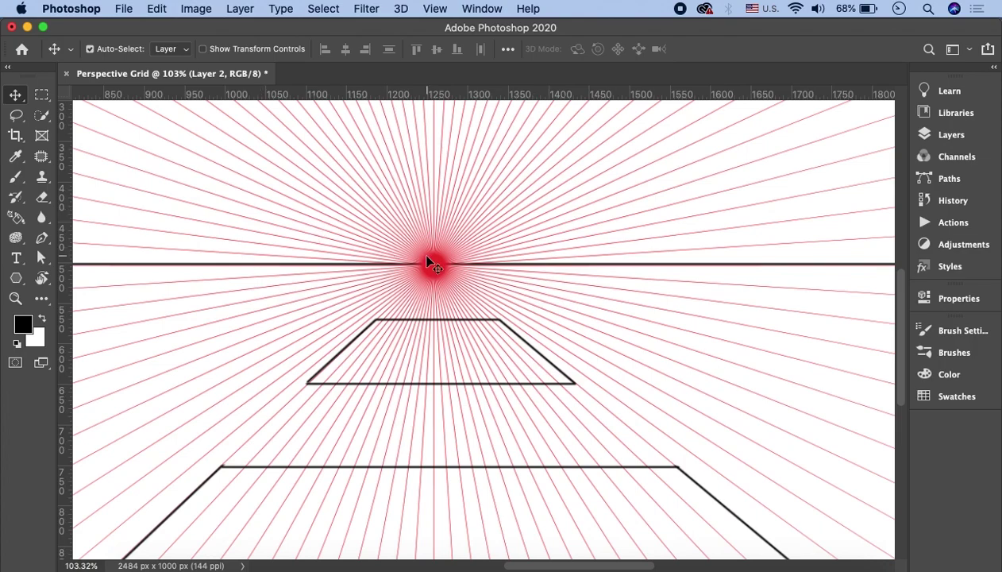
pyautogui.scroll(-2, 433, 266)
pyautogui.scroll(-1, 500, 494)
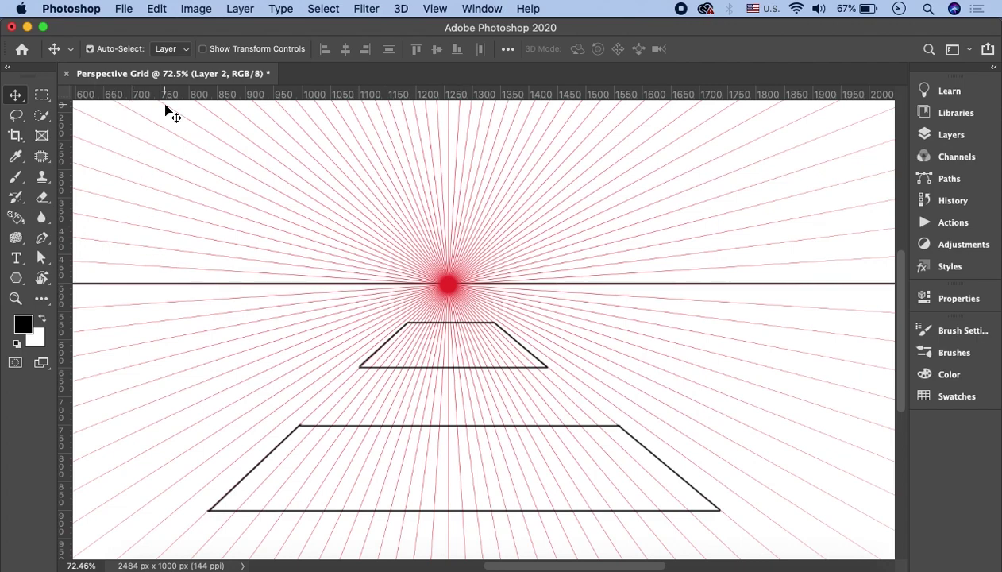
# - Undo the small trapezoid's edges and load the floor trapezoid's pixels as a selection
pyautogui.press('super+z')
pyautogui.press('super+z')
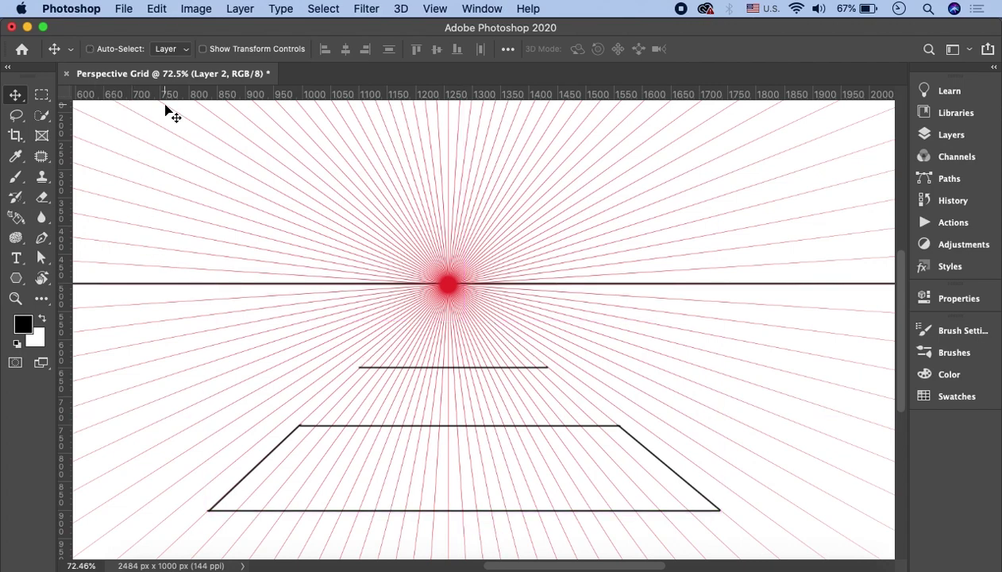
pyautogui.press('super+z')
pyautogui.press('super+z')
pyautogui.press('m')
pyautogui.click(950, 134)
pyautogui.moveTo(779, 181); pyautogui.dragTo(762, 176)
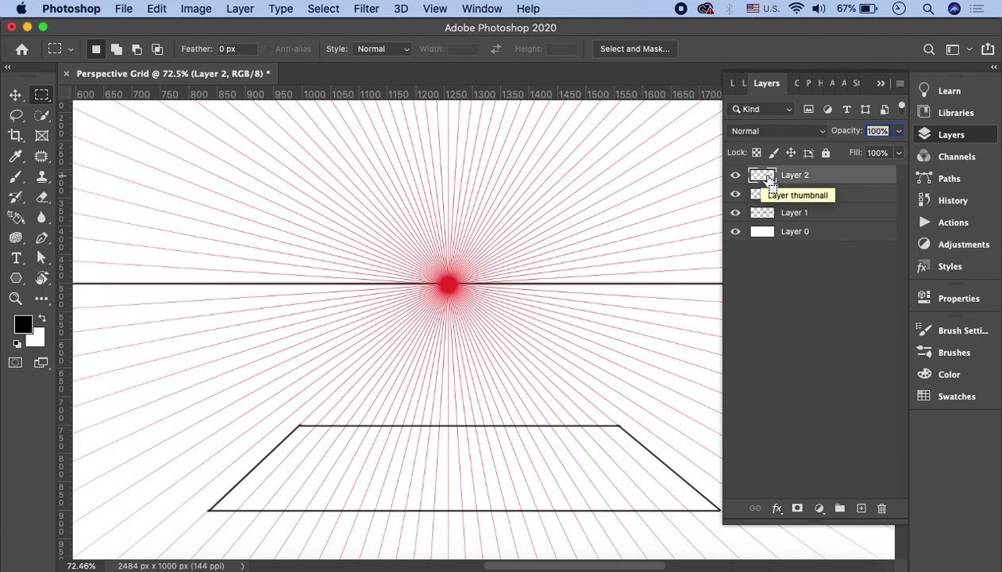
pyautogui.keyDown('super'); pyautogui.click(763, 178); pyautogui.keyUp('super')
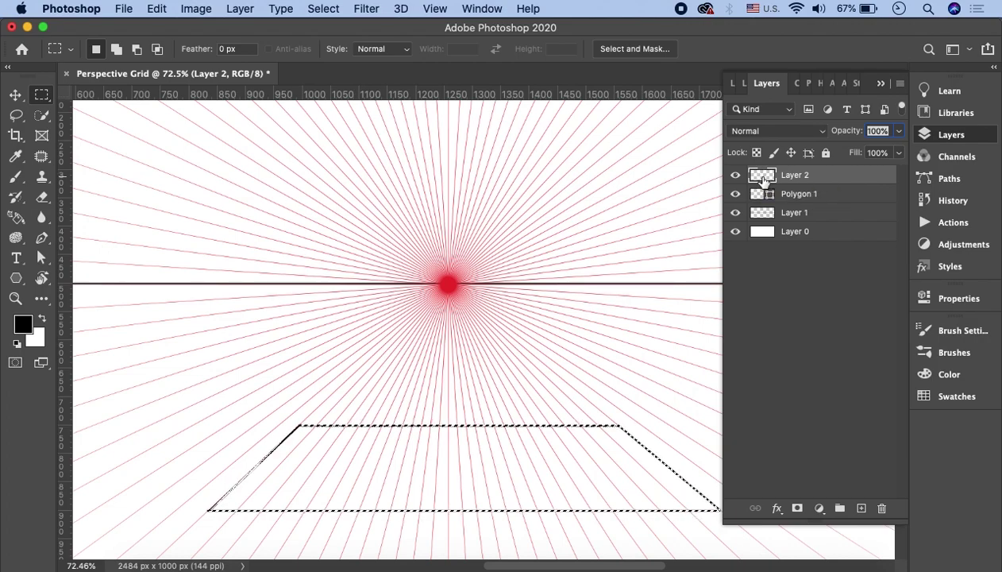
# - Free-transform the trapezoid around the vanishing point, shrinking it to 233 x 36 px
pyautogui.scroll(-3, 595, 484)
pyautogui.hscroll(3, 595, 484)
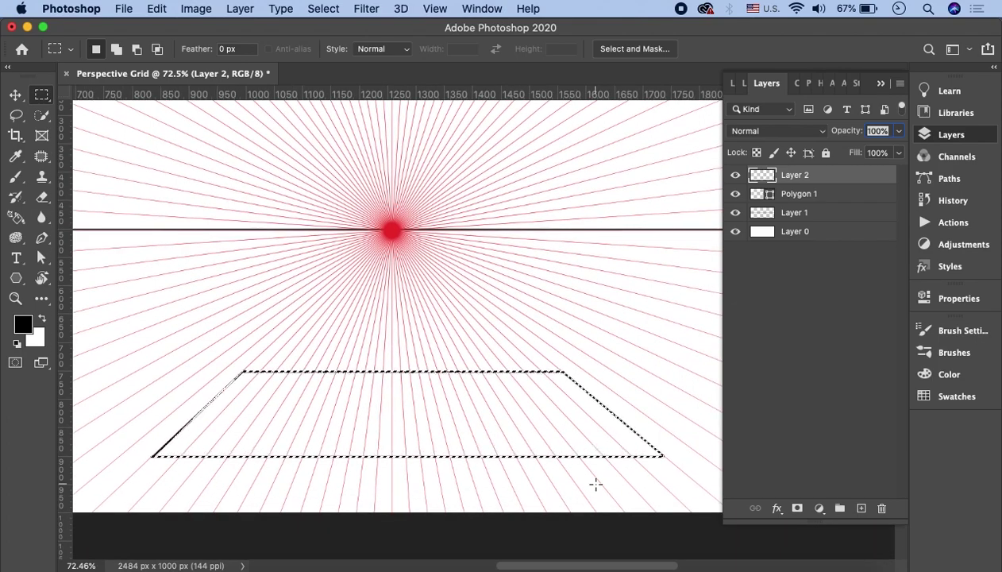
pyautogui.press('super+t')
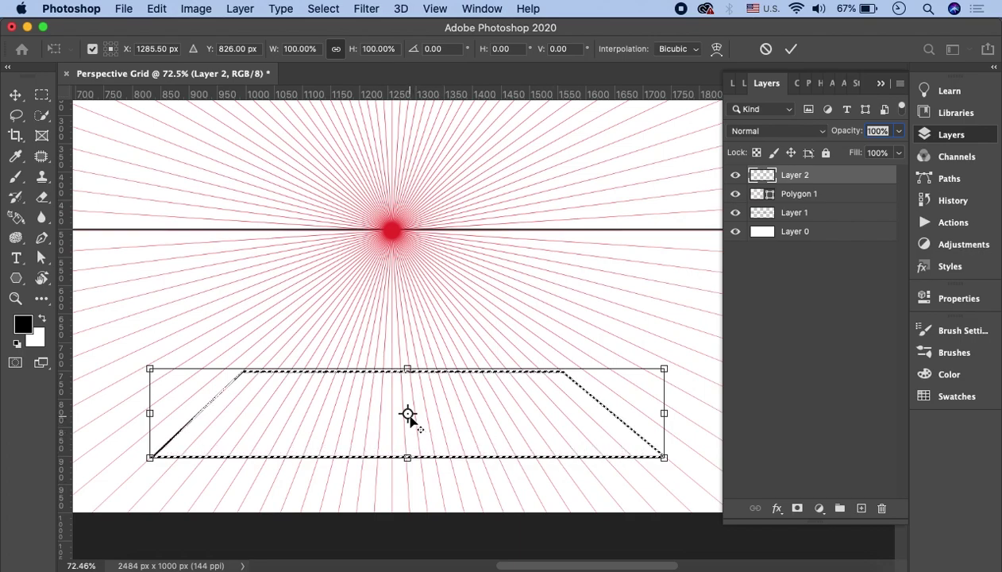
pyautogui.moveTo(407, 413)
pyautogui.mouseDown()
pyautogui.moveTo(394, 230)
pyautogui.moveTo(414, 232)
pyautogui.mouseUp()
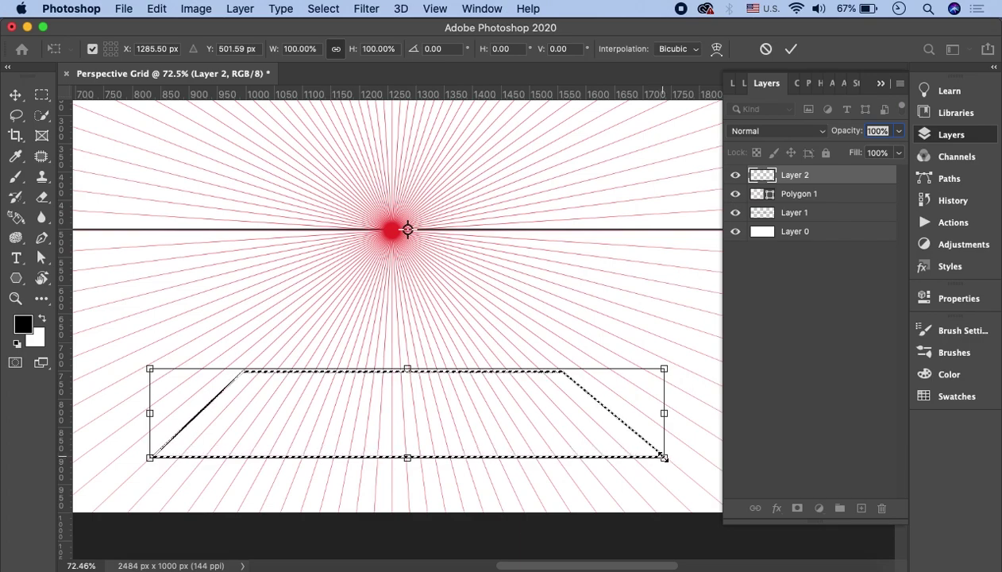
pyautogui.moveTo(664, 457)
pyautogui.mouseDown()
pyautogui.moveTo(548, 355)
pyautogui.moveTo(490, 248)
pyautogui.moveTo(430, 245)
pyautogui.moveTo(441, 271)
pyautogui.moveTo(474, 281)
pyautogui.mouseUp()
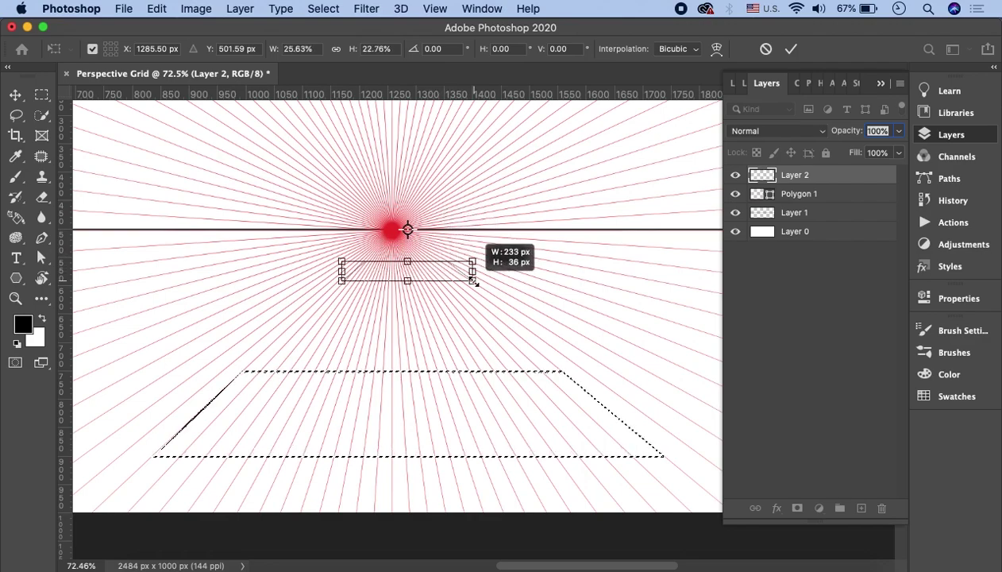
# - Commit the scaled trapezoid and clear the selection
pyautogui.click(791, 48)
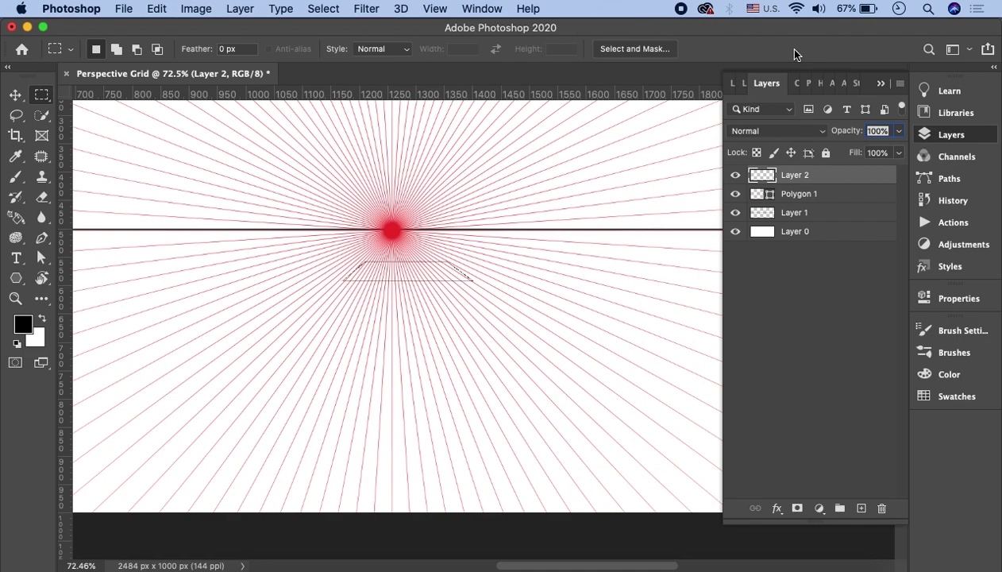
pyautogui.click(16, 96)
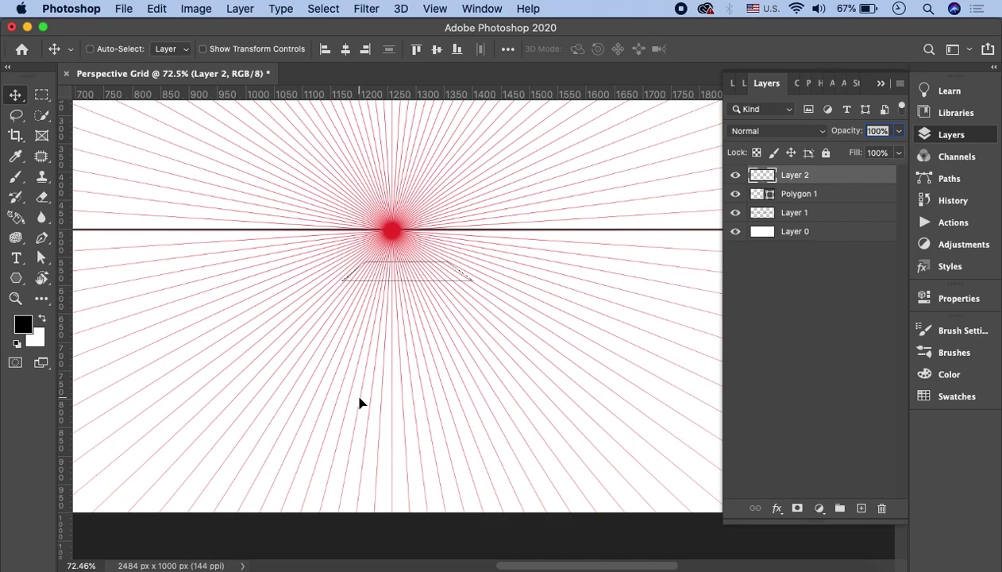
pyautogui.press('super+d')
pyautogui.scroll(-1, 526, 320)
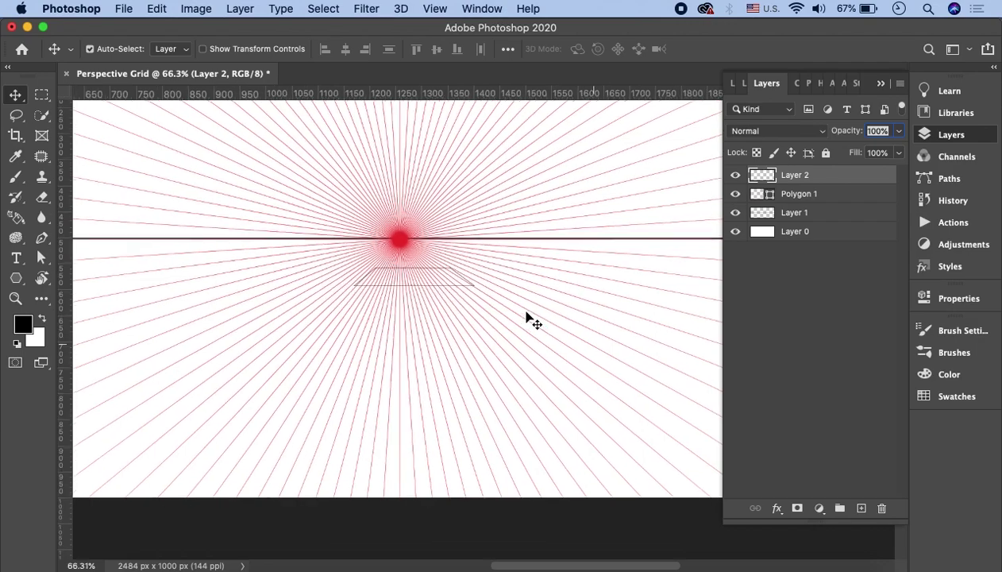
pyautogui.scroll(-1, 526, 320)
# - Delete the old drawing layer holding the trapezoid
pyautogui.click(883, 509)
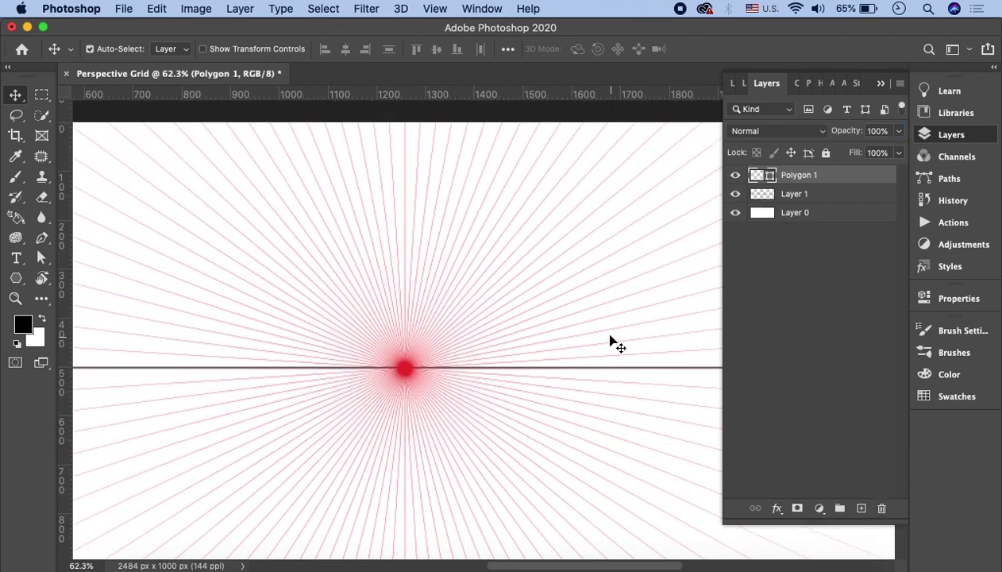
pyautogui.hscroll(3, 611, 341)
pyautogui.scroll(-1, 610, 342)
pyautogui.scroll(2, 506, 212)
pyautogui.hscroll(2, 509, 212)
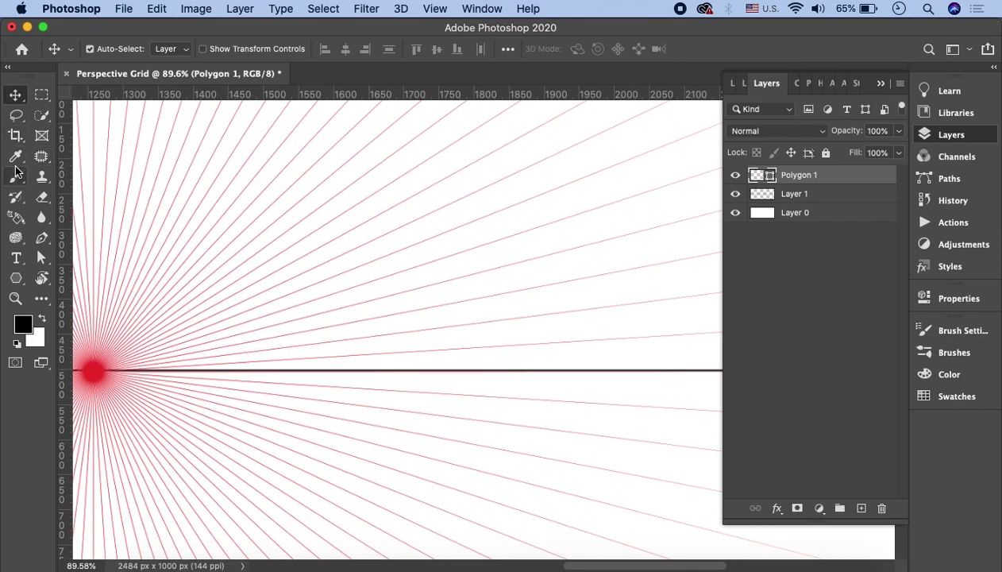
# - With the Brush tool active, add a fresh empty layer for the boxes
pyautogui.click(16, 177)
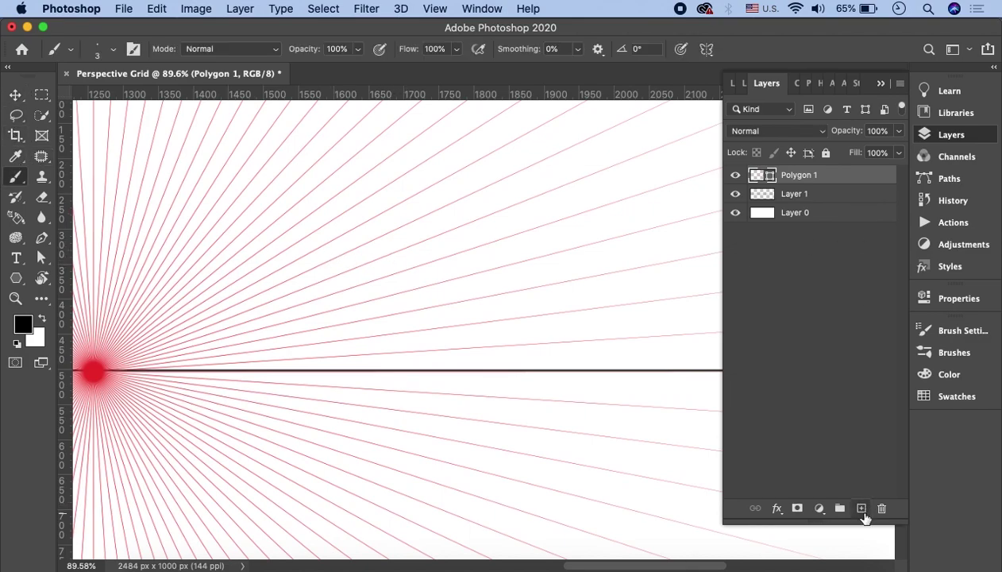
pyautogui.click(862, 509)
pyautogui.click(881, 82)
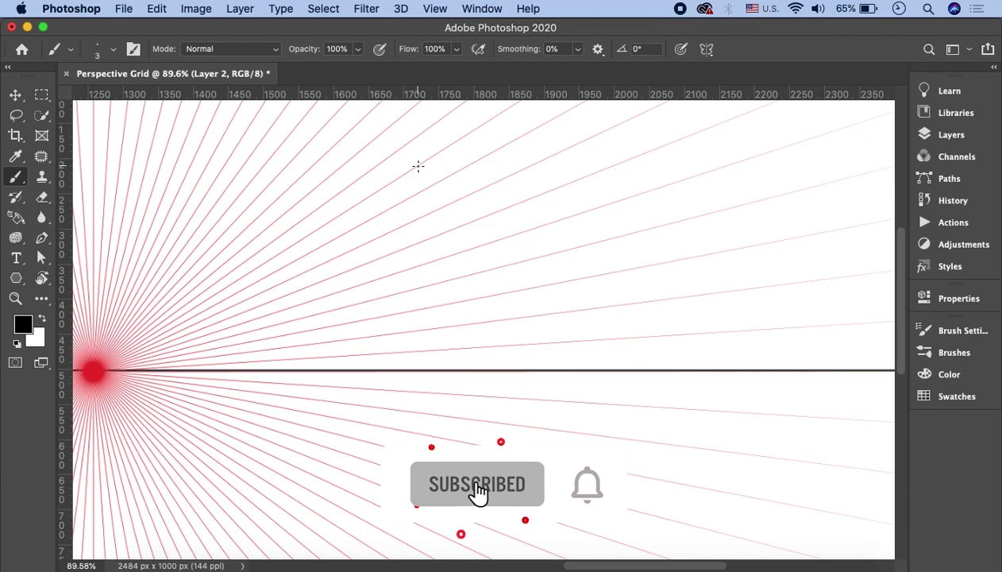
pyautogui.scroll(-2, 418, 166)
pyautogui.scroll(-2, 419, 166)
pyautogui.scroll(-2, 419, 166)
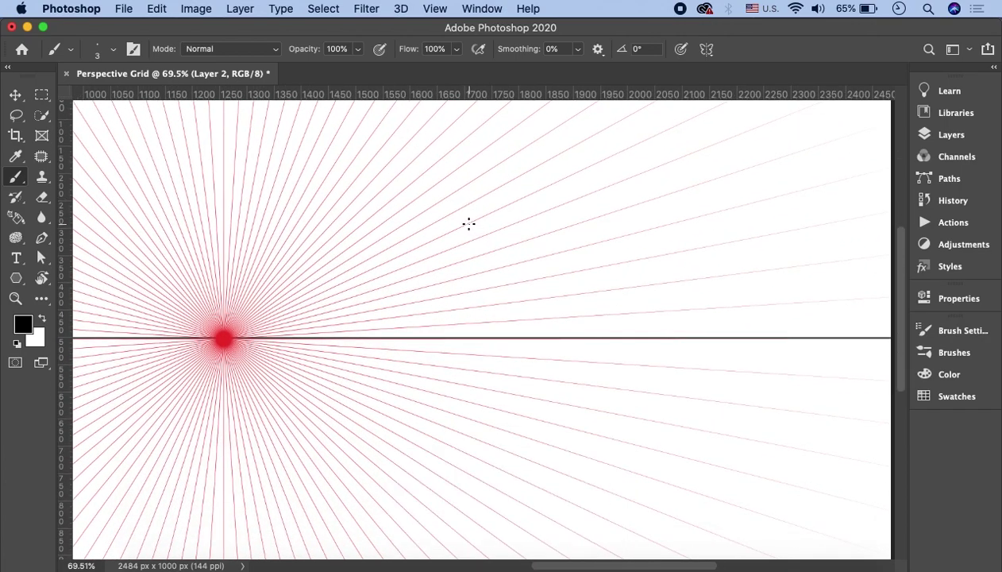
# - Draw the box's front face as a rectangle straddling the horizon, undoing two misplaced lines
pyautogui.keyDown('shift'); pyautogui.click(470, 411); pyautogui.keyUp('shift')
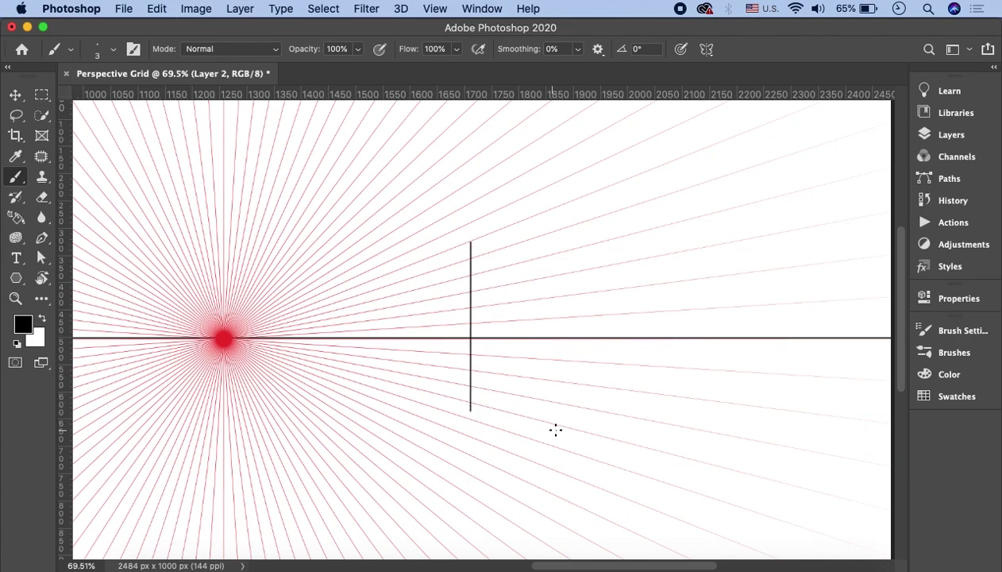
pyautogui.keyDown('shift'); pyautogui.click(644, 421); pyautogui.keyUp('shift')
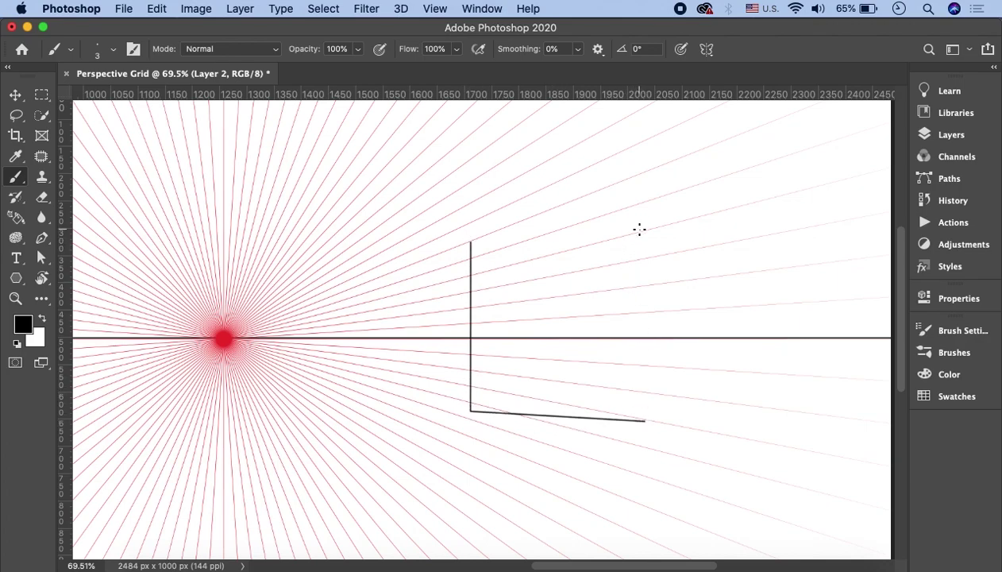
pyautogui.hotkey('ctrl', 'z')
pyautogui.hotkey('ctrl', 'z')
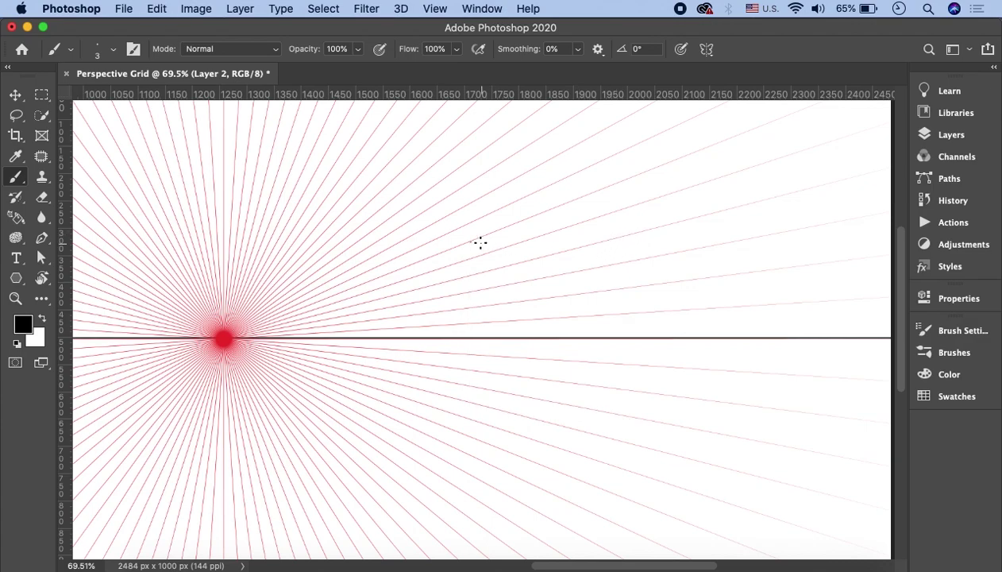
pyautogui.moveTo(471, 263)
pyautogui.mouseDown()
pyautogui.moveTo(472, 419)
pyautogui.moveTo(631, 419)
pyautogui.moveTo(625, 230)
pyautogui.mouseUp()
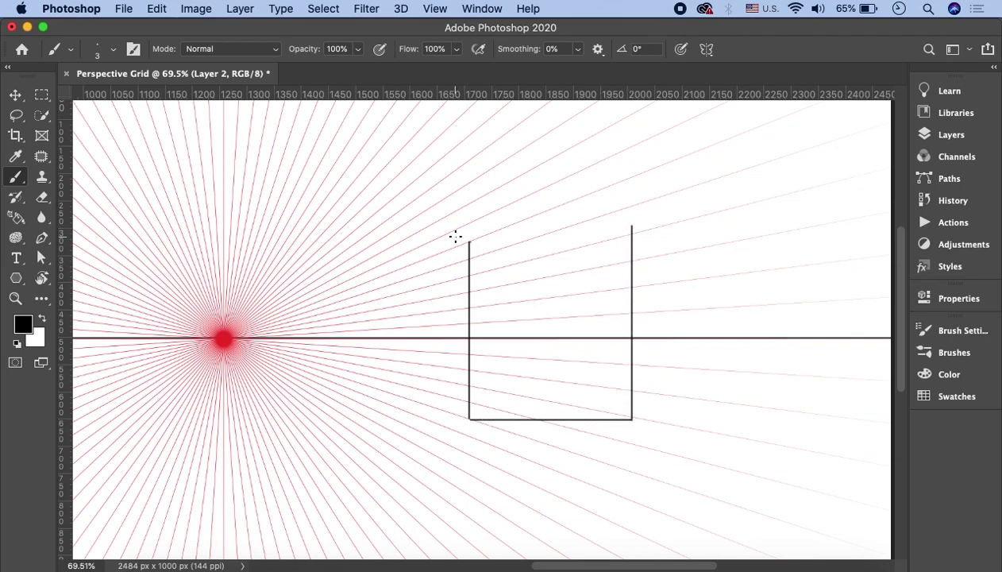
pyautogui.moveTo(467, 242); pyautogui.dragTo(607, 240)
pyautogui.click(943, 135)
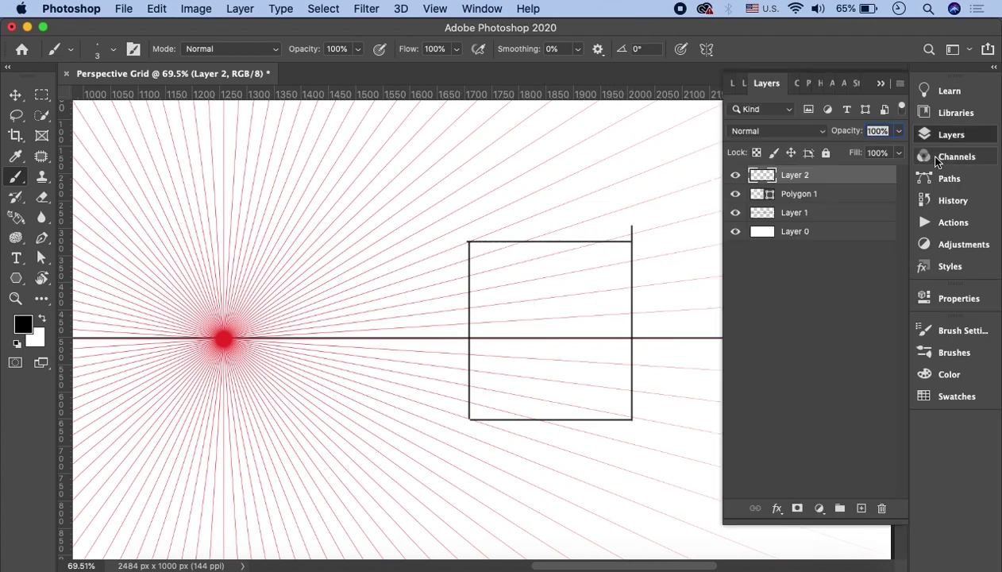
pyautogui.press('e')
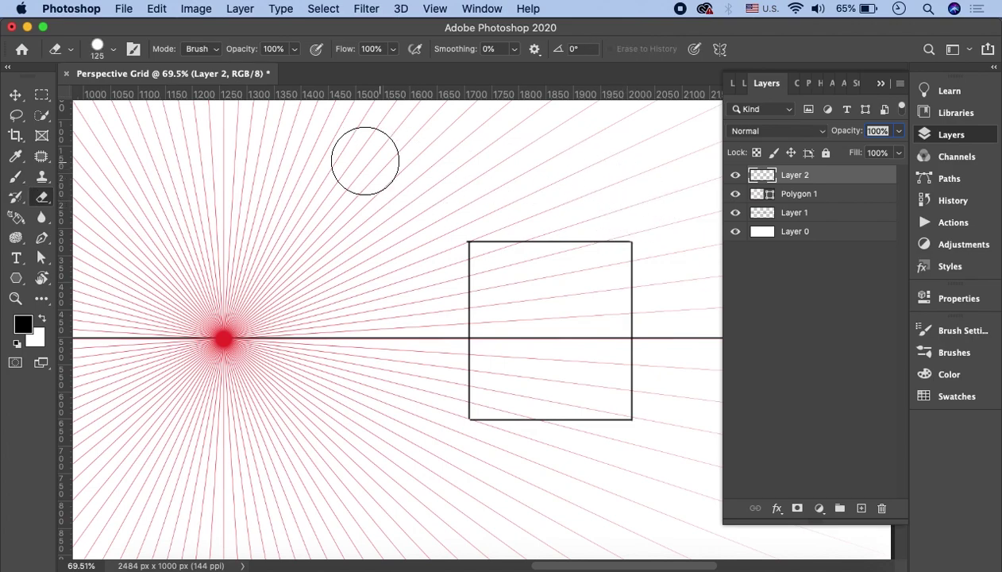
# - Draw the top and bottom receding edges toward the vanishing point and the back vertical edge
pyautogui.click(15, 176)
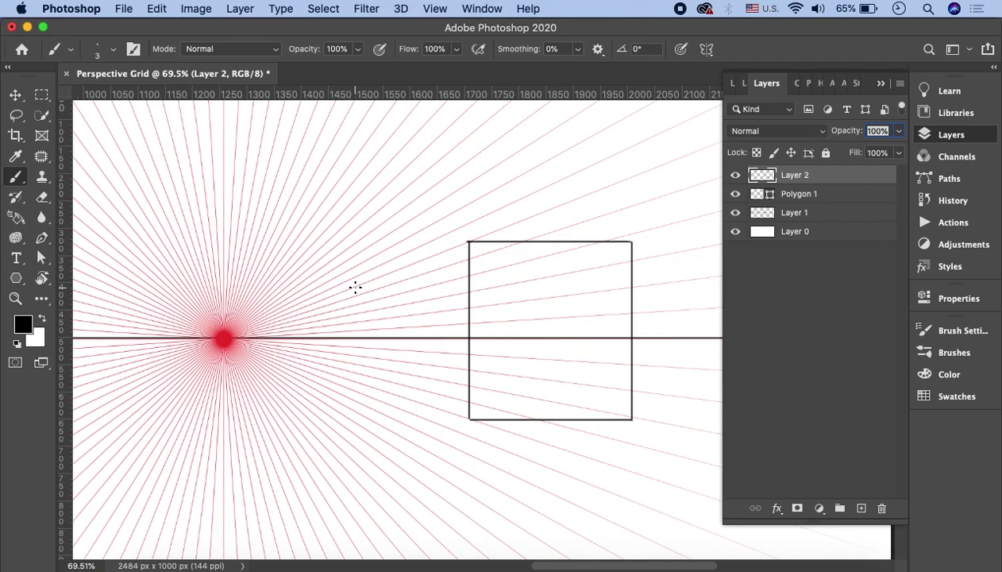
pyautogui.keyDown('shift'); pyautogui.click(355, 287); pyautogui.keyUp('shift')
pyautogui.keyDown('shift'); pyautogui.click(339, 375); pyautogui.keyUp('shift')
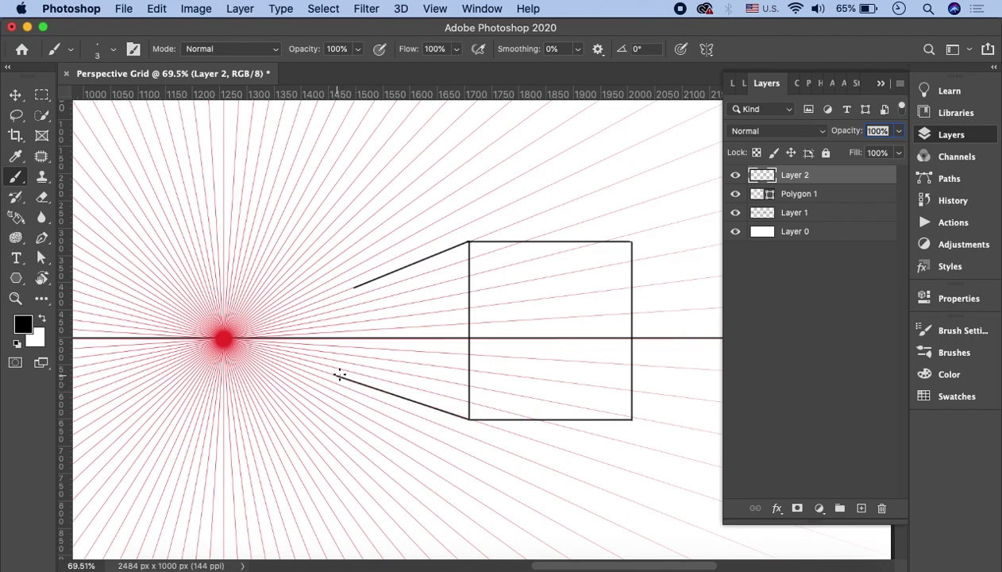
pyautogui.keyDown('shift'); pyautogui.click(353, 289); pyautogui.keyUp('shift')
pyautogui.hotkey('ctrl', 'z')
pyautogui.moveTo(354, 307); pyautogui.dragTo(354, 384)
# - Erase the overshooting stub below the side face's back edge, then fit the image on screen
pyautogui.hotkey('ctrl', '+')
pyautogui.hscroll(-5, 315, 393)
pyautogui.scroll(-3, 315, 393)
pyautogui.press('e')
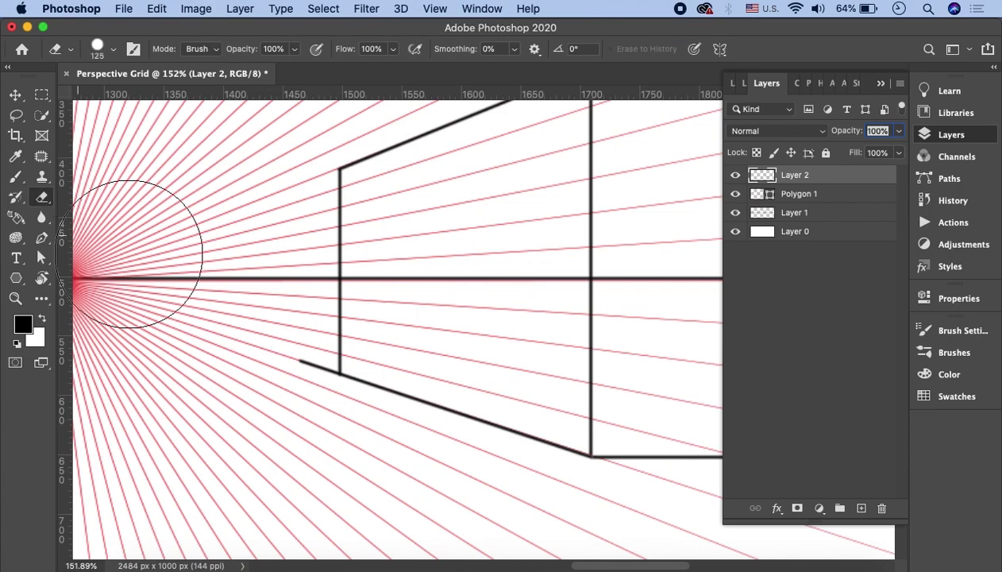
pyautogui.moveTo(269, 358); pyautogui.dragTo(263, 372)
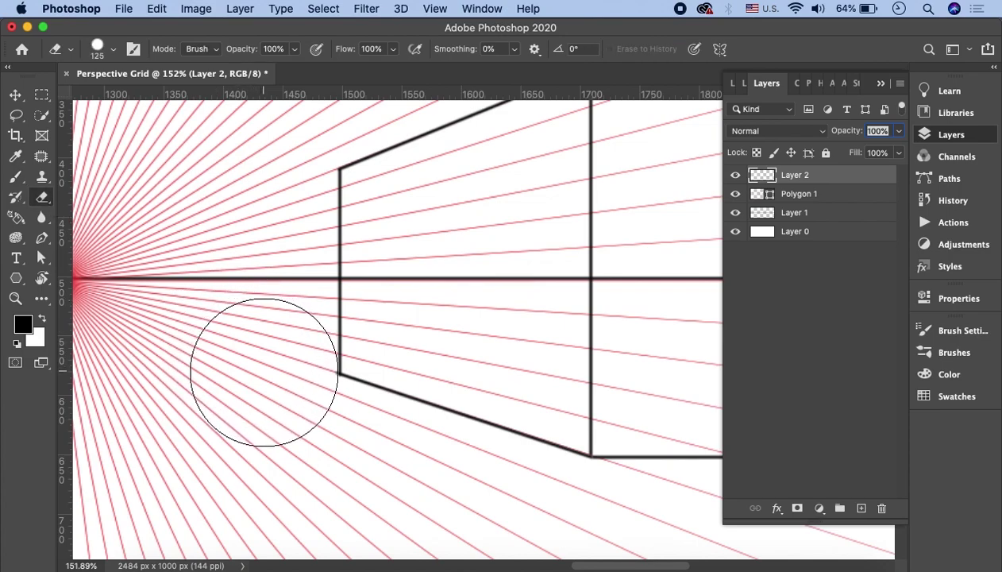
pyautogui.scroll(-2, 375, 300)
pyautogui.scroll(-3, 461, 321)
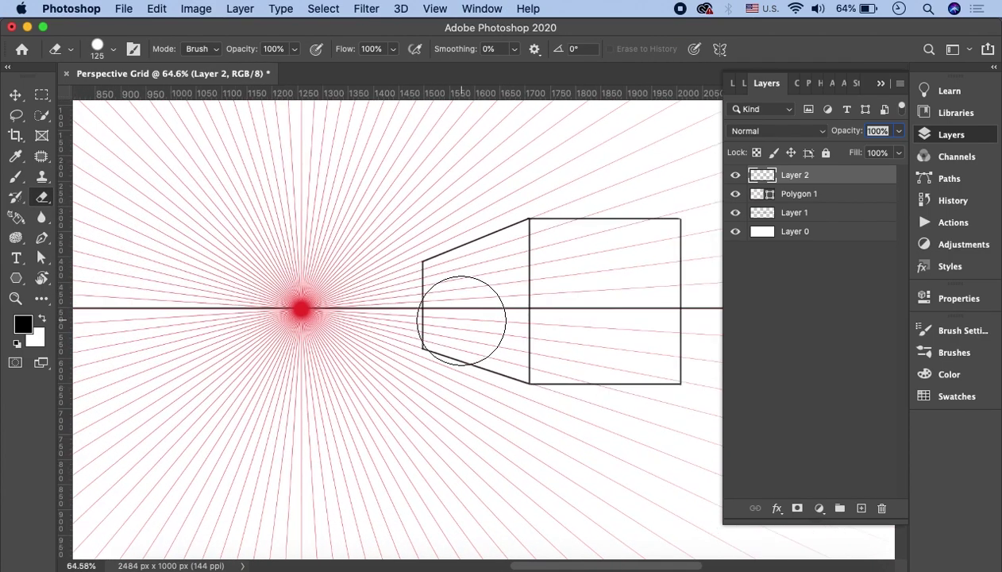
pyautogui.scroll(-1, 462, 321)
pyautogui.hscroll(3, 476, 318)
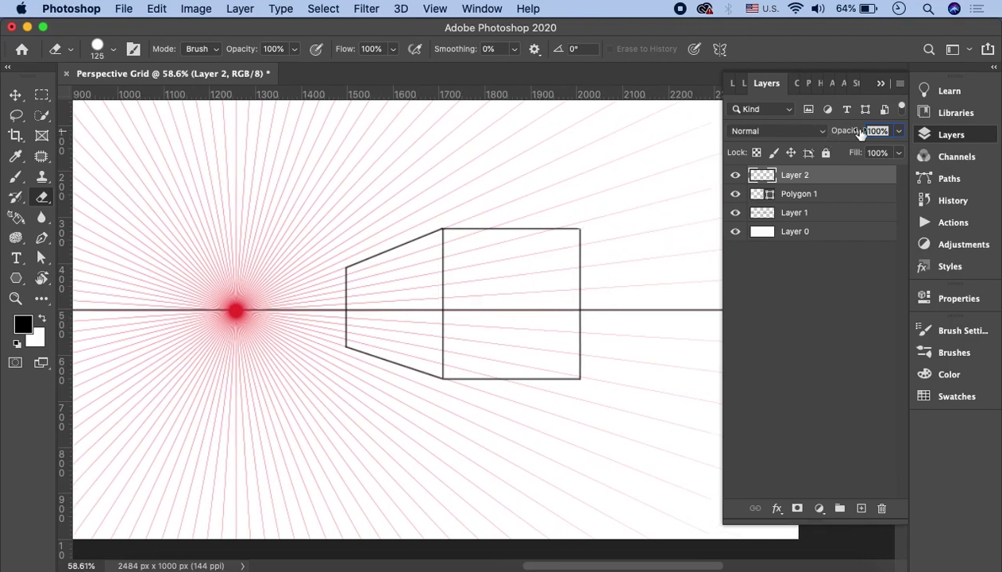
pyautogui.click(885, 81)
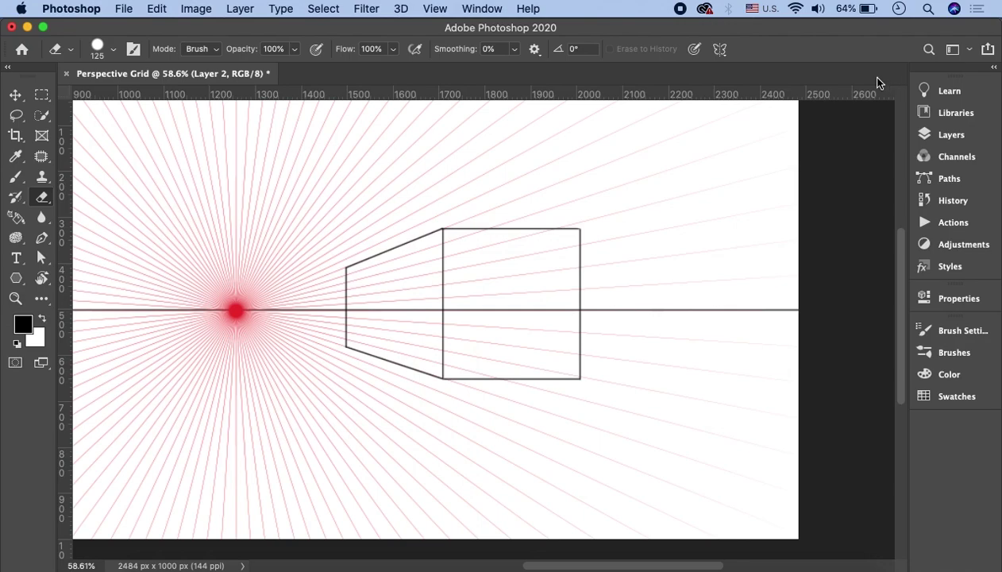
pyautogui.hotkey('ctrl', '0')
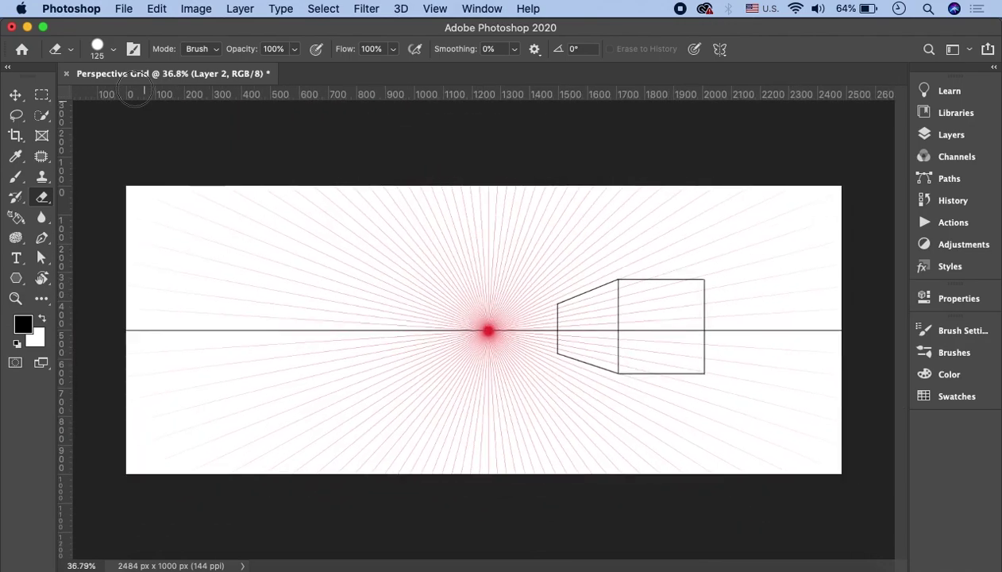
# - Create a new blank square document
pyautogui.click(124, 8)
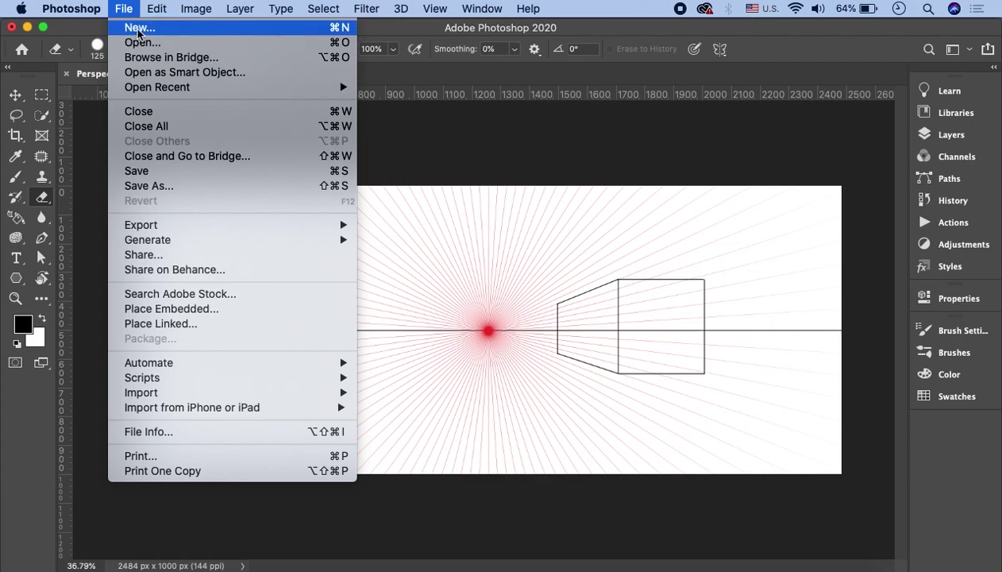
pyautogui.click(139, 28)
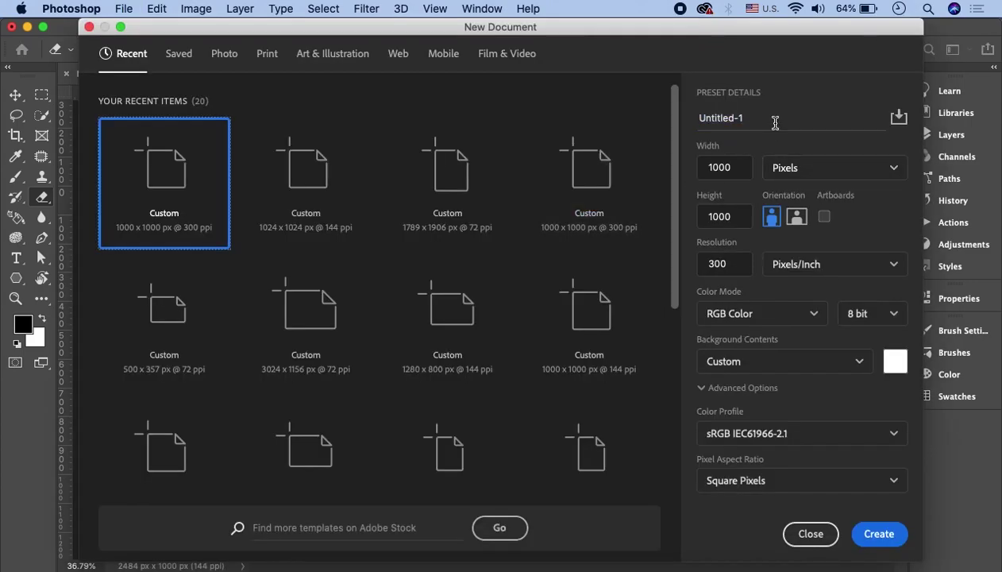
pyautogui.click(873, 533)
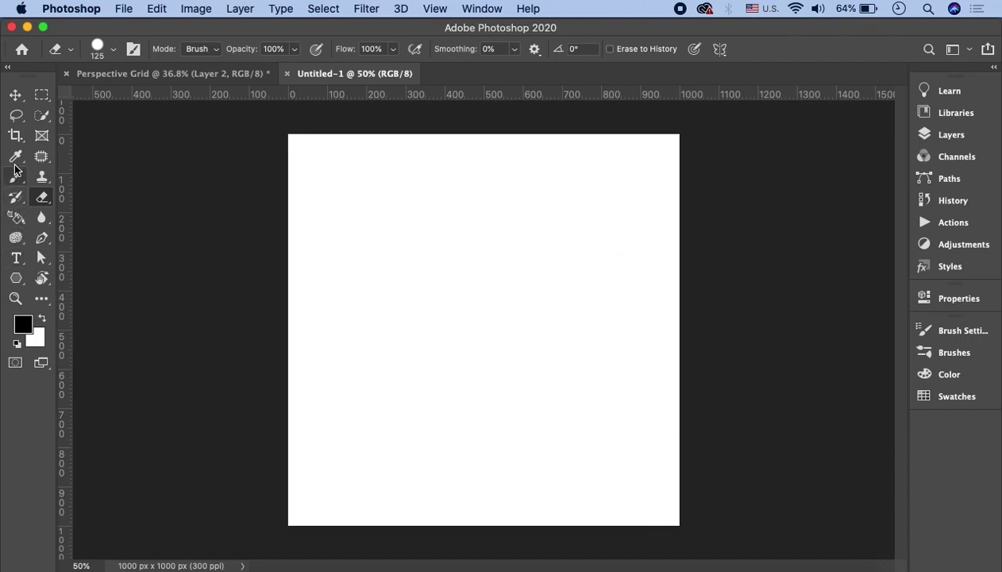
# - Widen the canvas to 4252 px with the Crop tool and fill the empty sides white
pyautogui.click(17, 137)
pyautogui.scroll(-2, 633, 331)
pyautogui.scroll(-2, 633, 331)
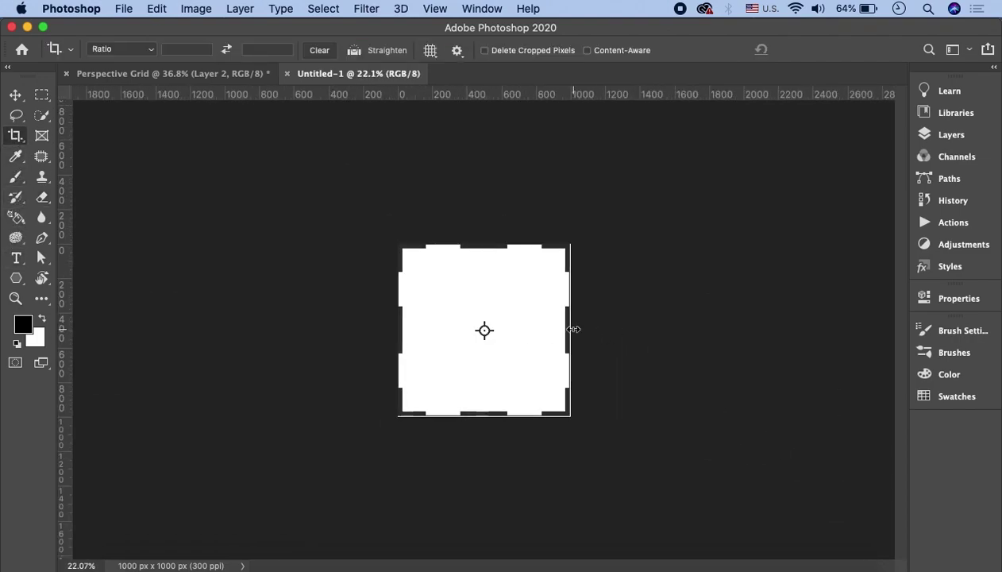
pyautogui.moveTo(571, 330); pyautogui.dragTo(850, 328)
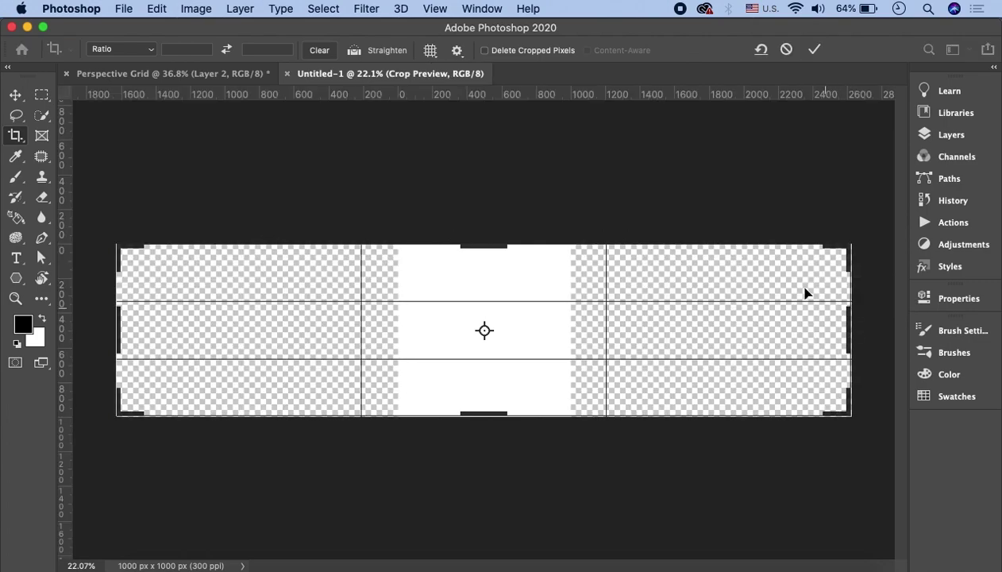
pyautogui.click(814, 49)
pyautogui.click(922, 134)
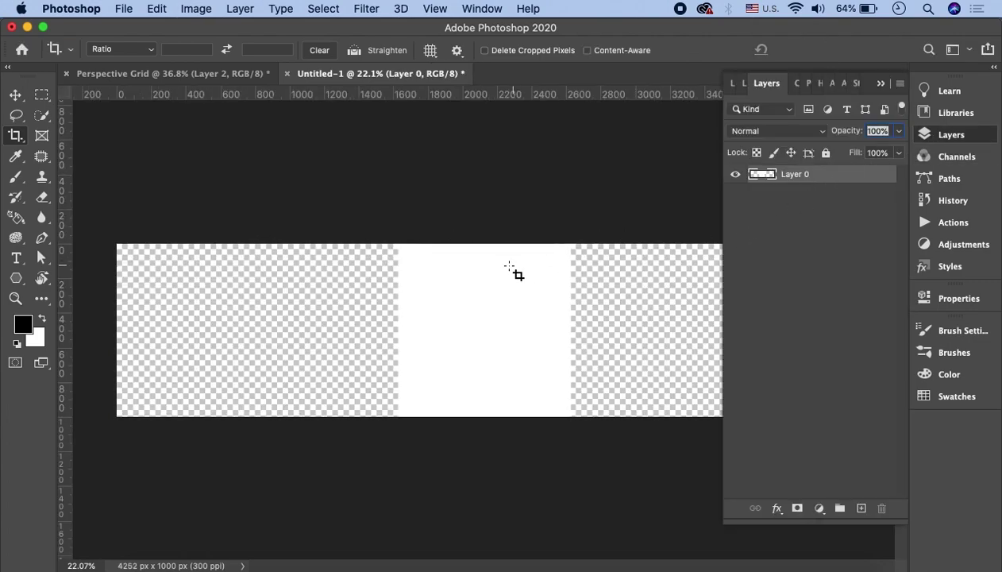
pyautogui.hotkey('ctrl', 'BackSpace')
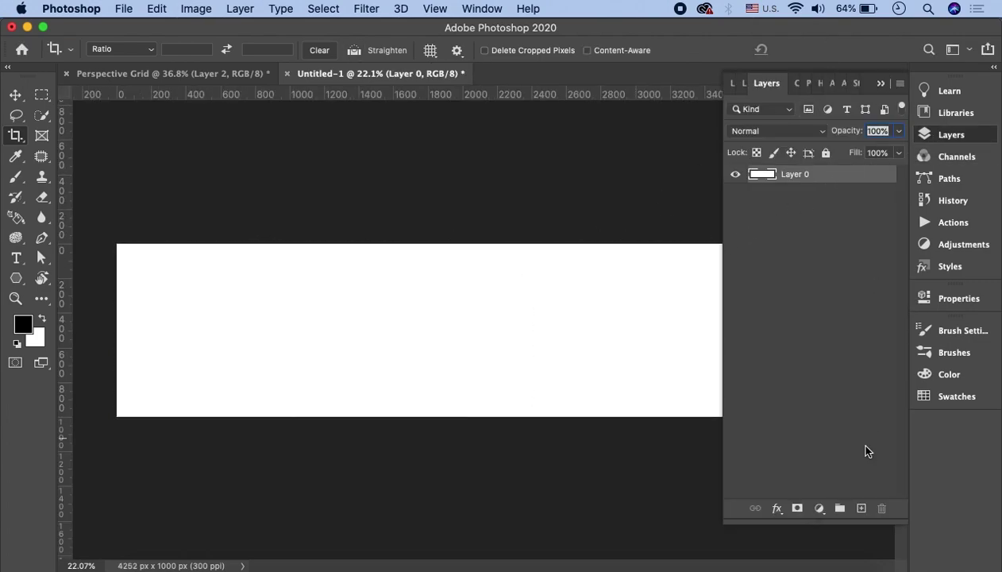
pyautogui.click(881, 82)
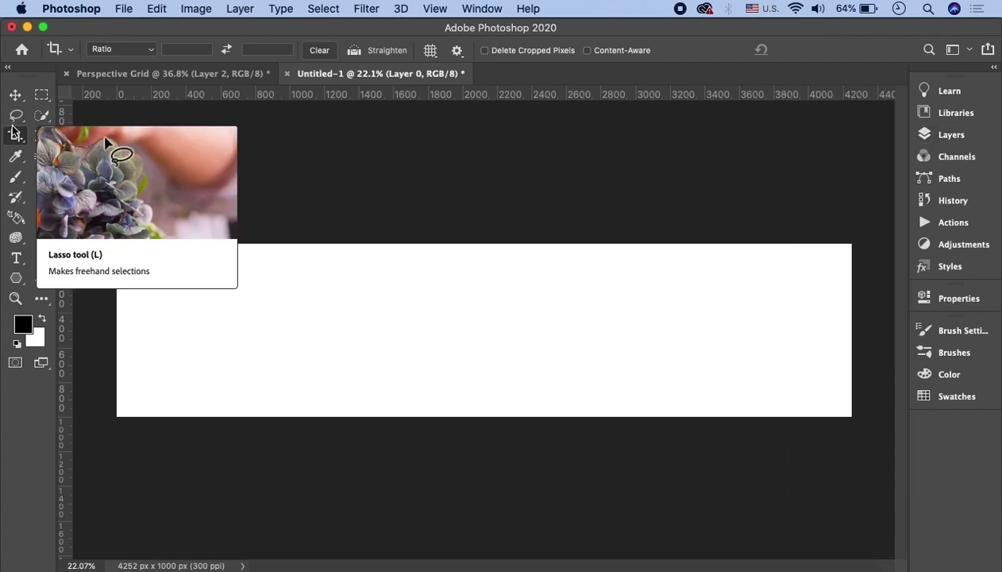
# - Draw a straight horizon line across the middle of the canvas
pyautogui.click(16, 278)
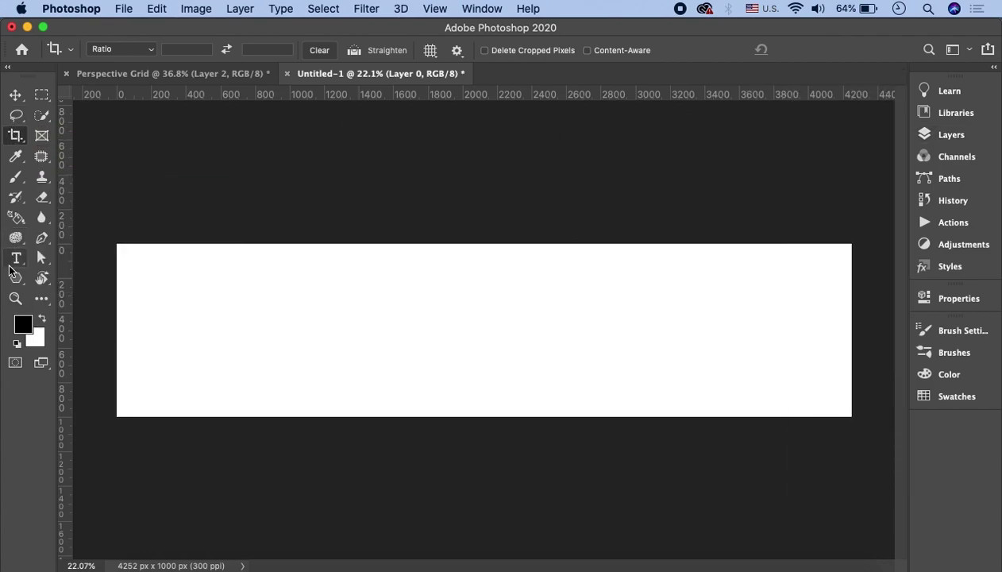
pyautogui.click(16, 176)
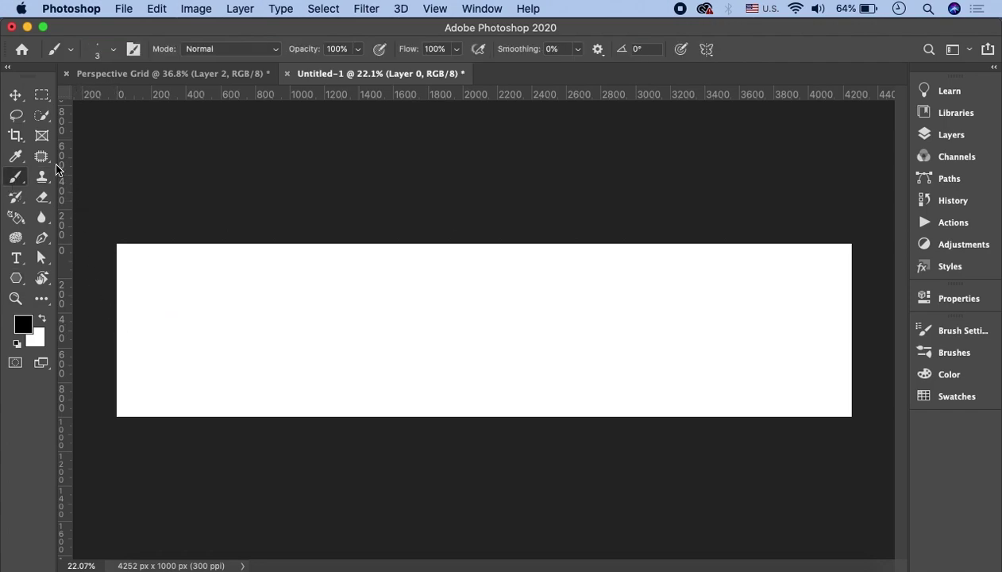
pyautogui.click(15, 135)
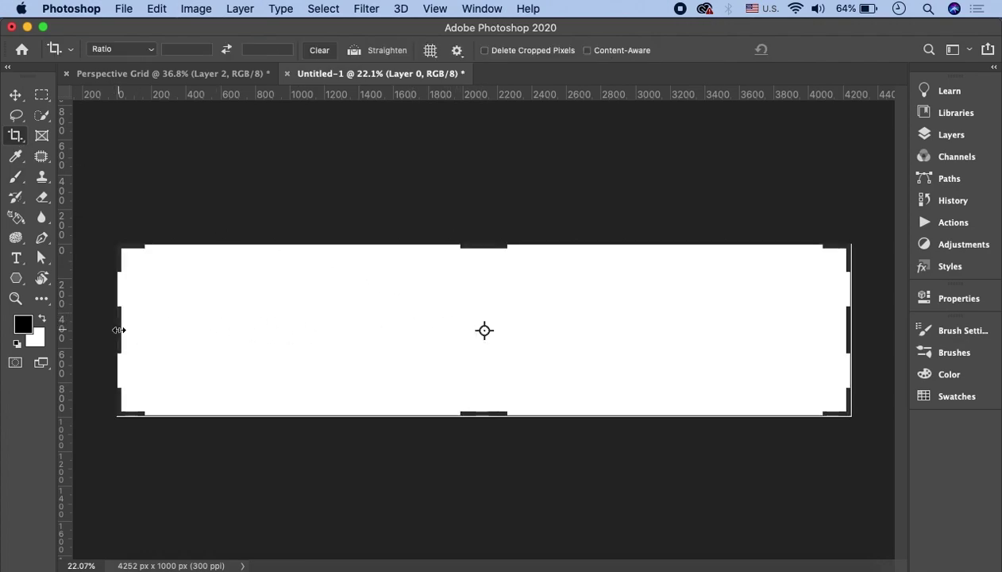
pyautogui.click(16, 177)
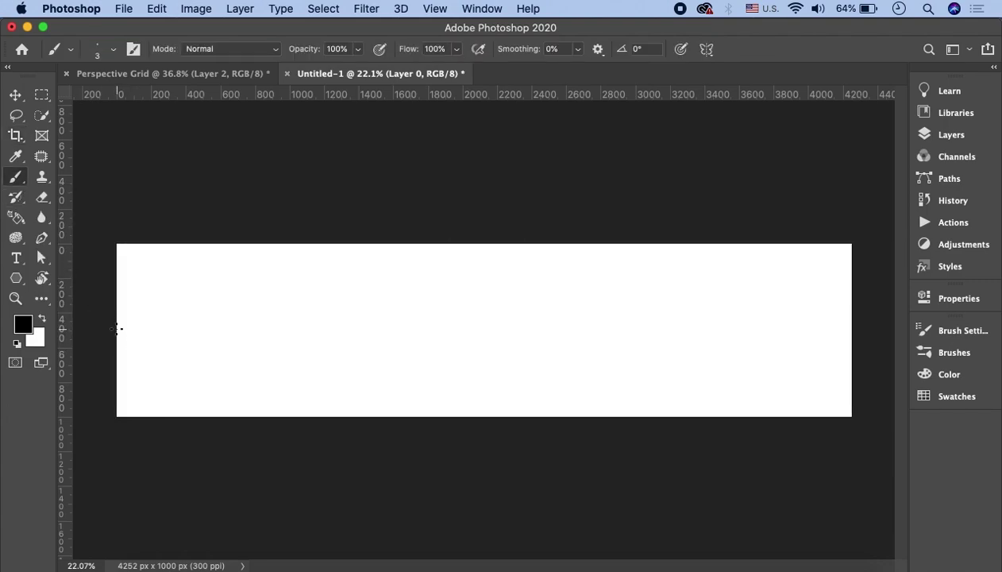
pyautogui.moveTo(116, 328); pyautogui.dragTo(837, 334)
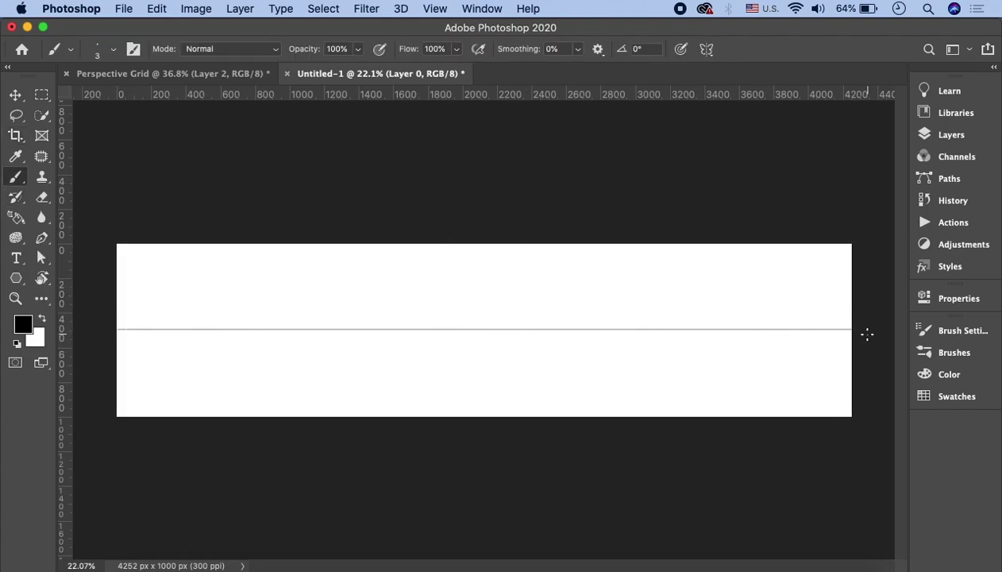
# - Choose the Polygon shape tool and reset colours to default black and white
pyautogui.click(16, 277)
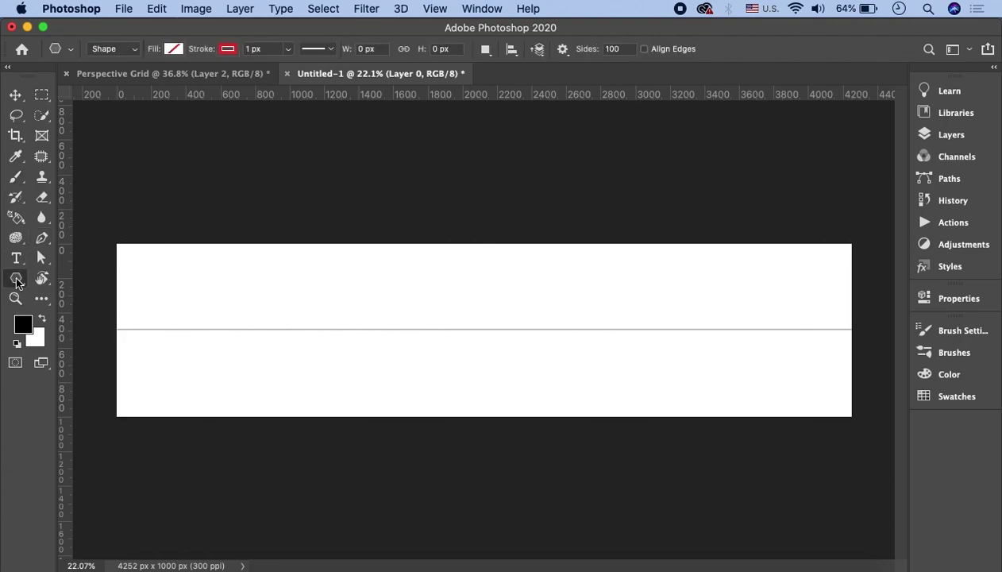
pyautogui.rightClick(13, 282)
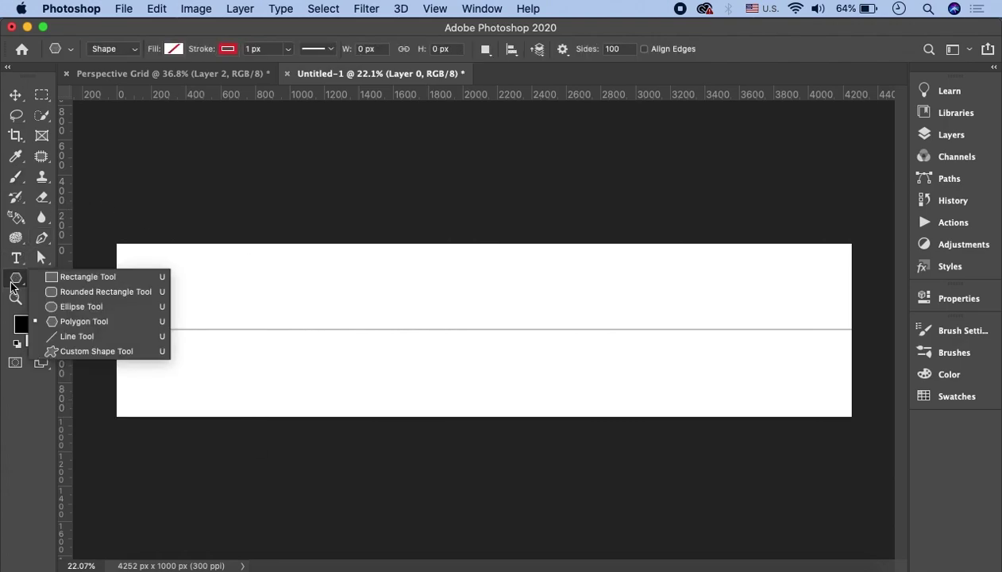
pyautogui.click(13, 286)
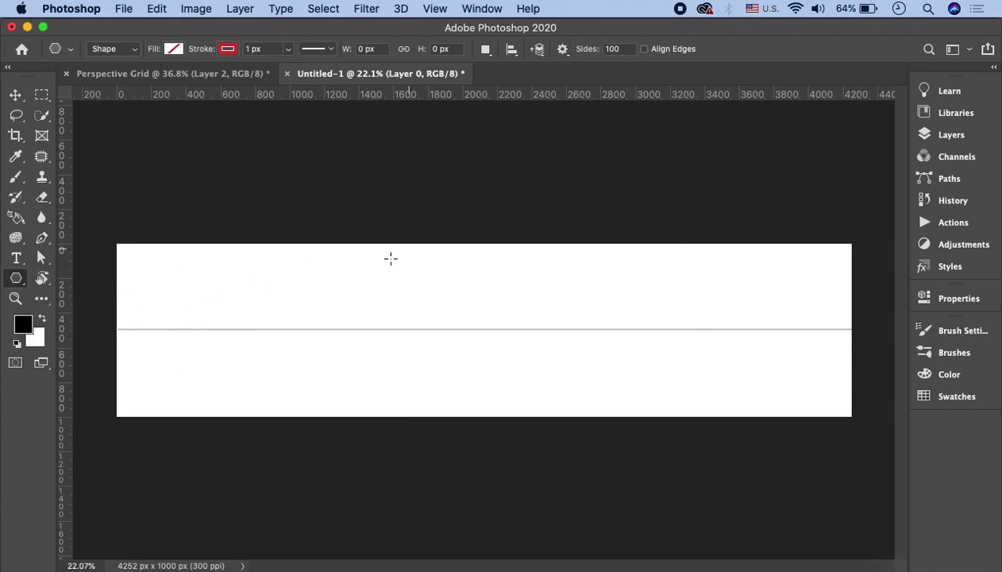
pyautogui.scroll(-5, 376, 339)
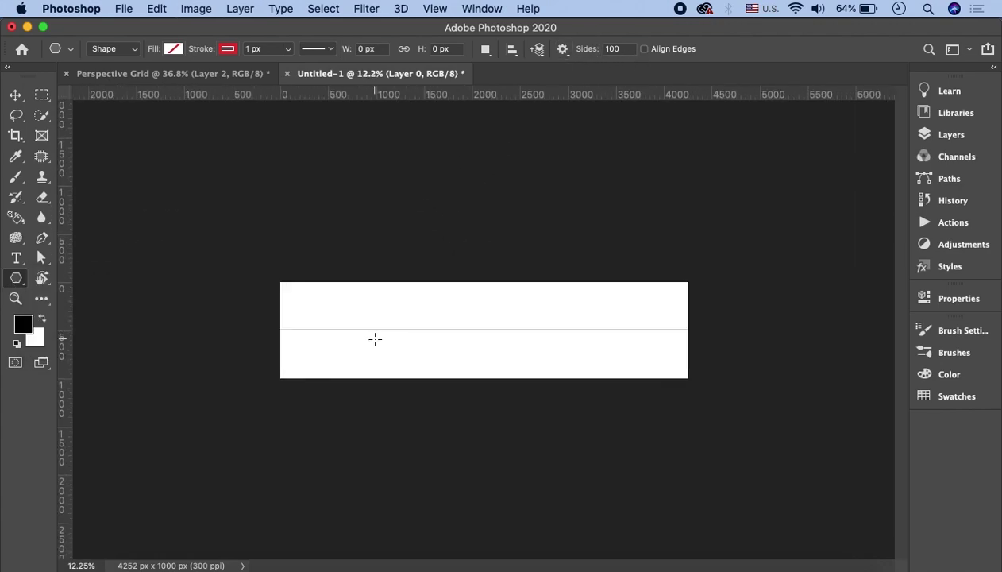
pyautogui.click(285, 328)
pyautogui.click(13, 342)
# - Drag red radiating polygon starbursts from the horizon line's left and right ends
pyautogui.moveTo(287, 328)
pyautogui.mouseDown()
pyautogui.moveTo(566, 220)
pyautogui.moveTo(521, 245)
pyautogui.mouseUp()
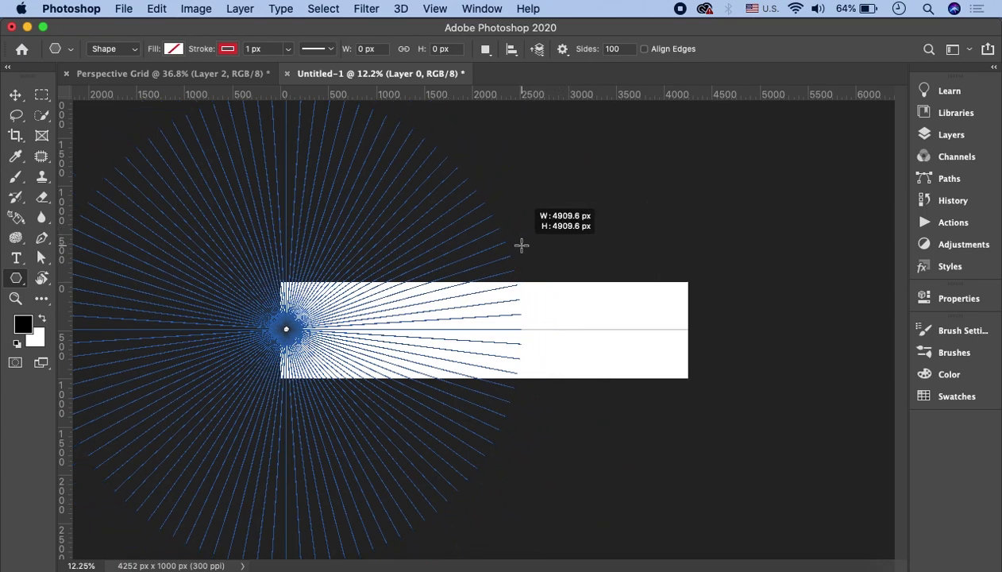
pyautogui.moveTo(521, 246)
pyautogui.mouseDown()
pyautogui.moveTo(514, 252)
pyautogui.moveTo(583, 264)
pyautogui.mouseUp()
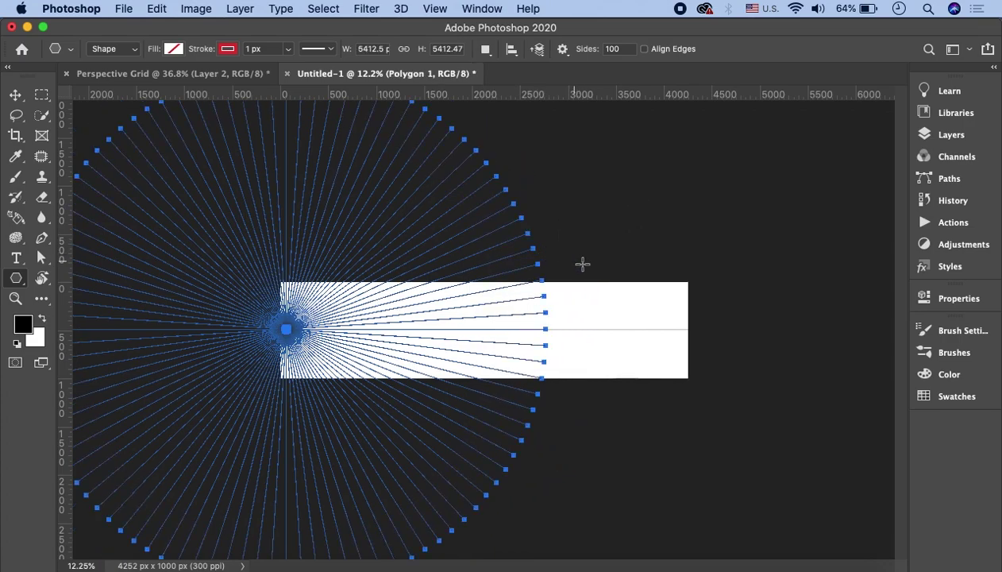
pyautogui.click(15, 97)
pyautogui.click(14, 281)
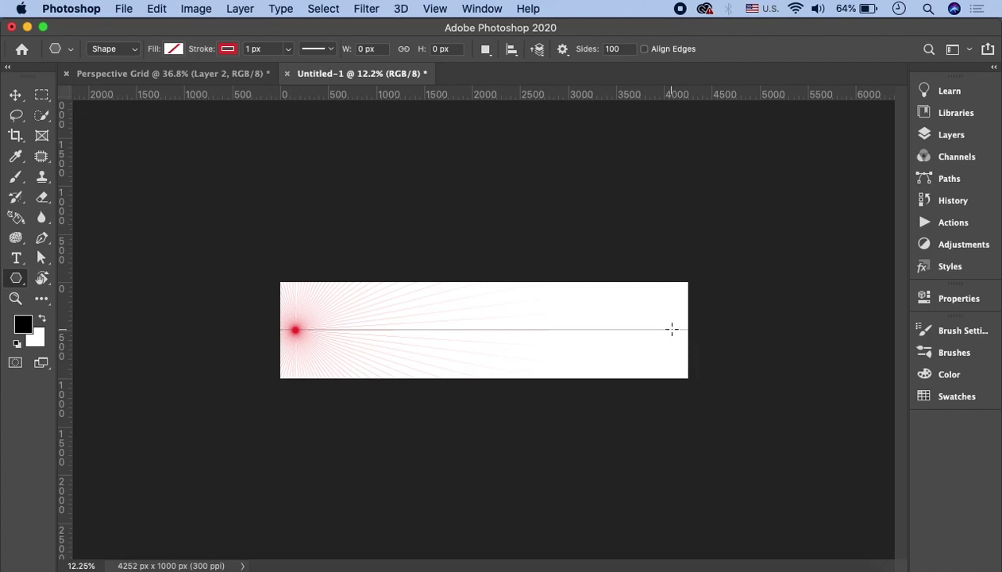
pyautogui.moveTo(672, 328)
pyautogui.mouseDown()
pyautogui.moveTo(935, 170)
pyautogui.moveTo(976, 162)
pyautogui.mouseUp()
# - Commit the right vanishing-point starburst and collapse the layers list
pyautogui.click(15, 95)
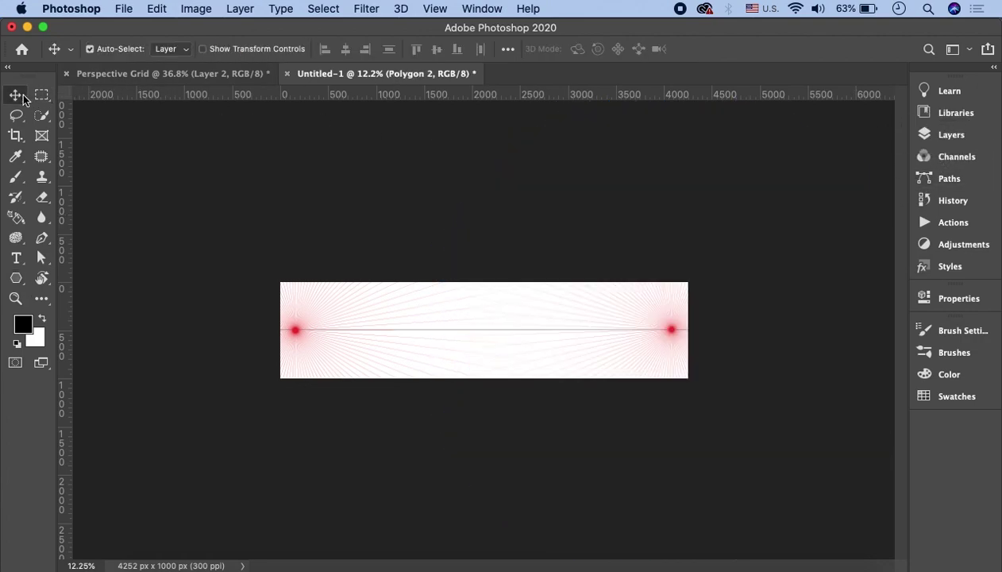
pyautogui.scroll(3, 510, 320)
pyautogui.scroll(3, 409, 347)
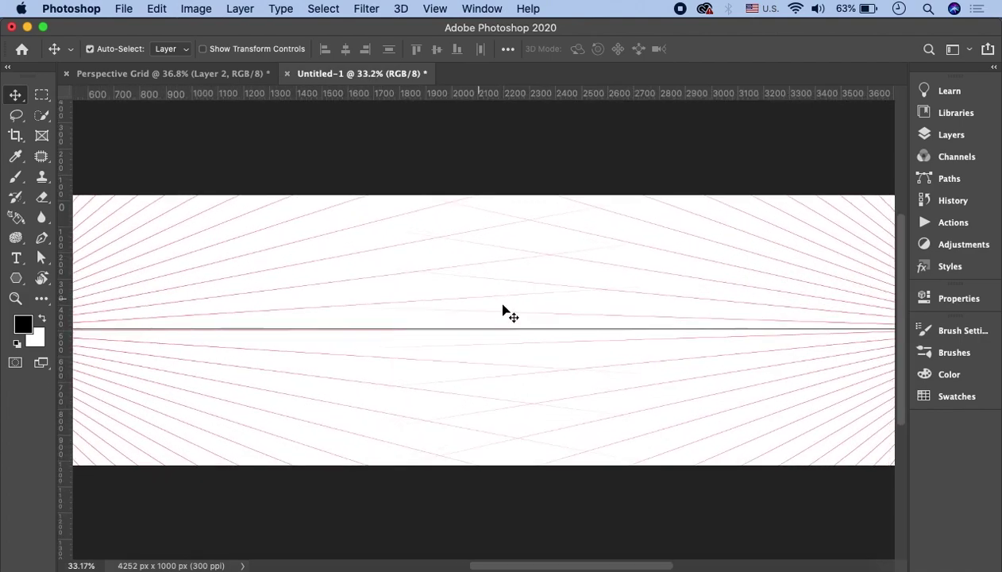
pyautogui.scroll(3, 503, 313)
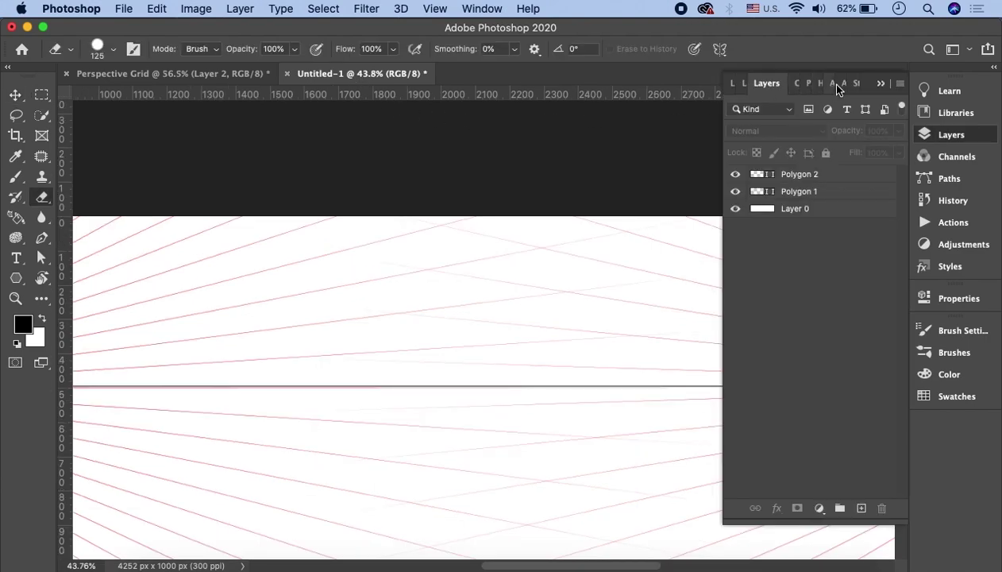
pyautogui.click(880, 83)
pyautogui.scroll(-3, 455, 396)
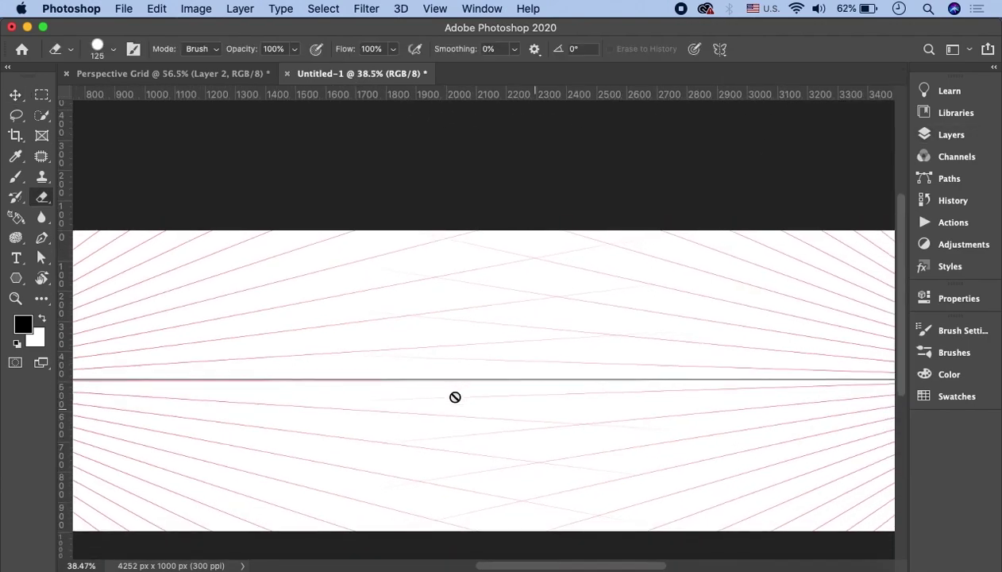
pyautogui.scroll(-2, 455, 397)
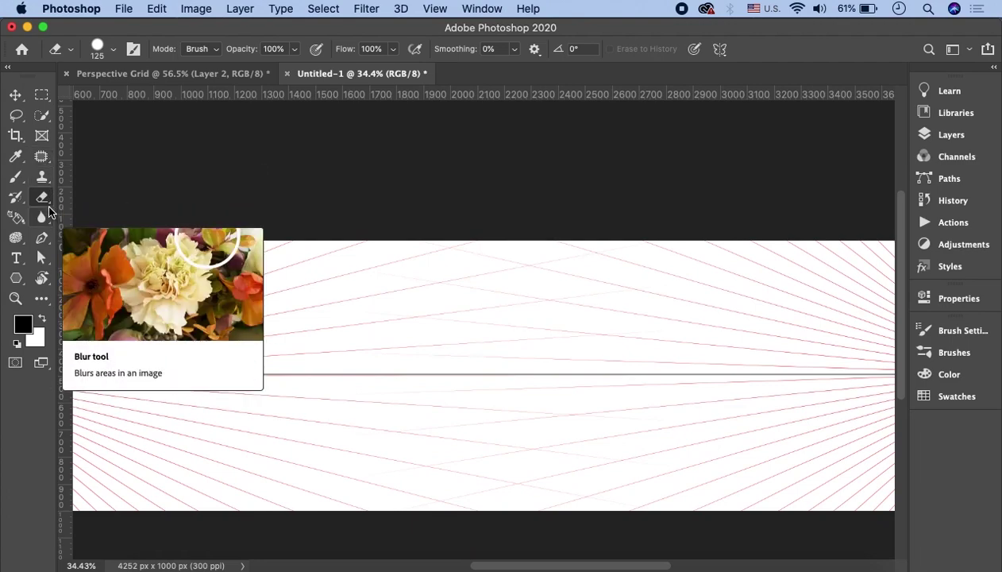
# - Select the Brush and add a new empty Layer 1 above the polygon layers
pyautogui.click(16, 176)
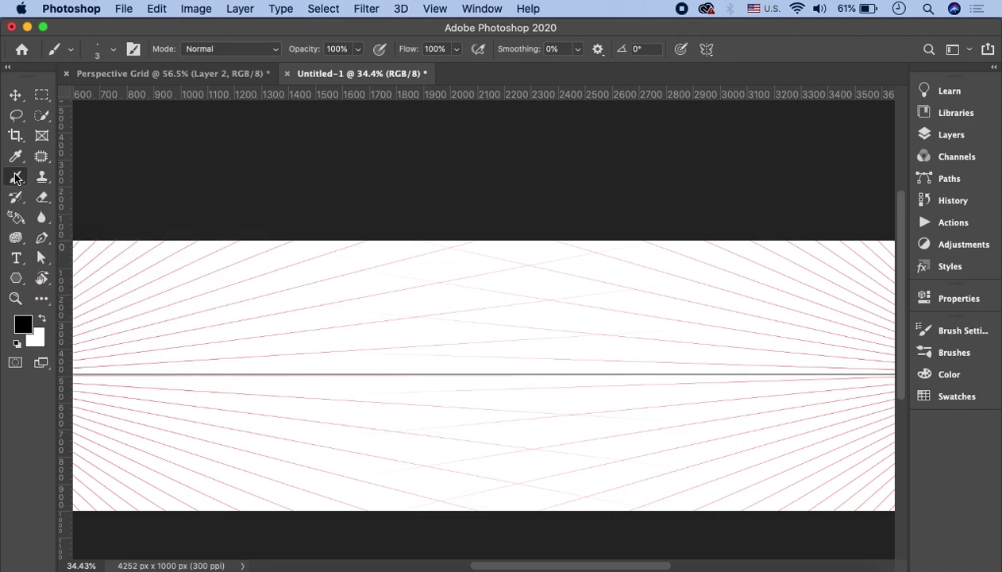
pyautogui.click(949, 135)
pyautogui.click(861, 507)
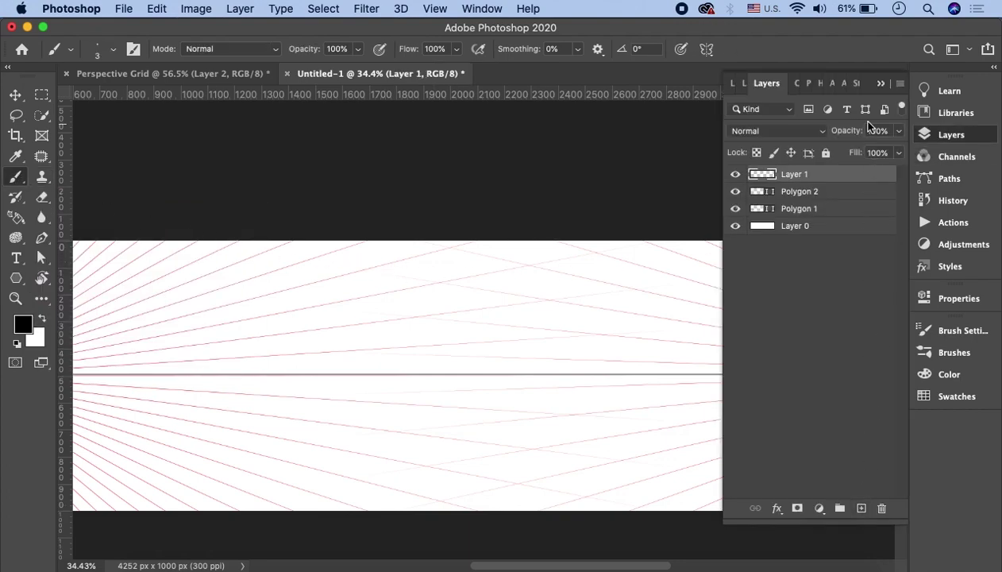
pyautogui.click(880, 82)
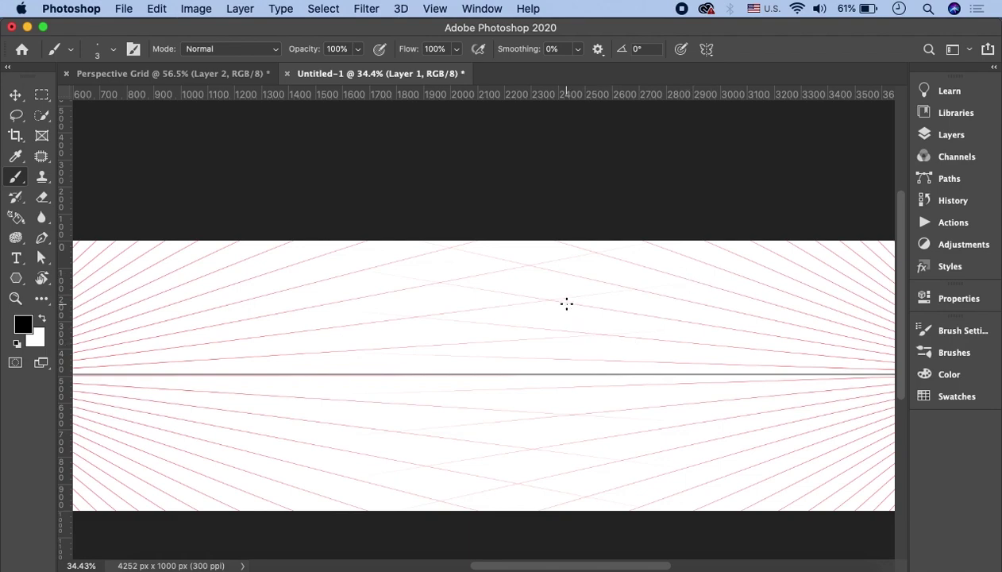
# - Draw the box's front vertical corner edge across the horizon, redoing misplaced strokes
pyautogui.moveTo(566, 304); pyautogui.dragTo(575, 442)
pyautogui.scroll(2, 712, 356)
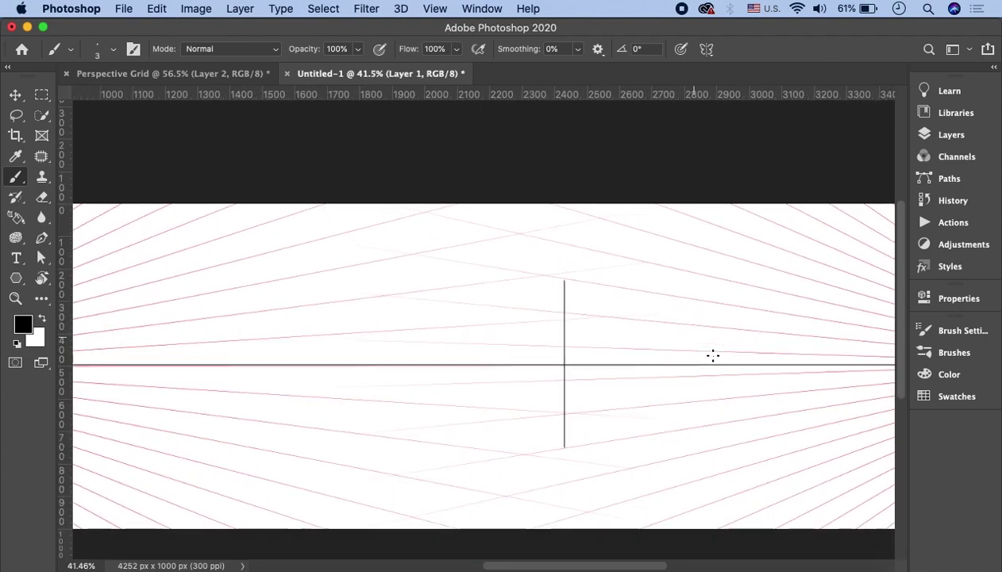
pyautogui.scroll(1, 687, 356)
pyautogui.scroll(2, 687, 356)
pyautogui.hscroll(2, 672, 358)
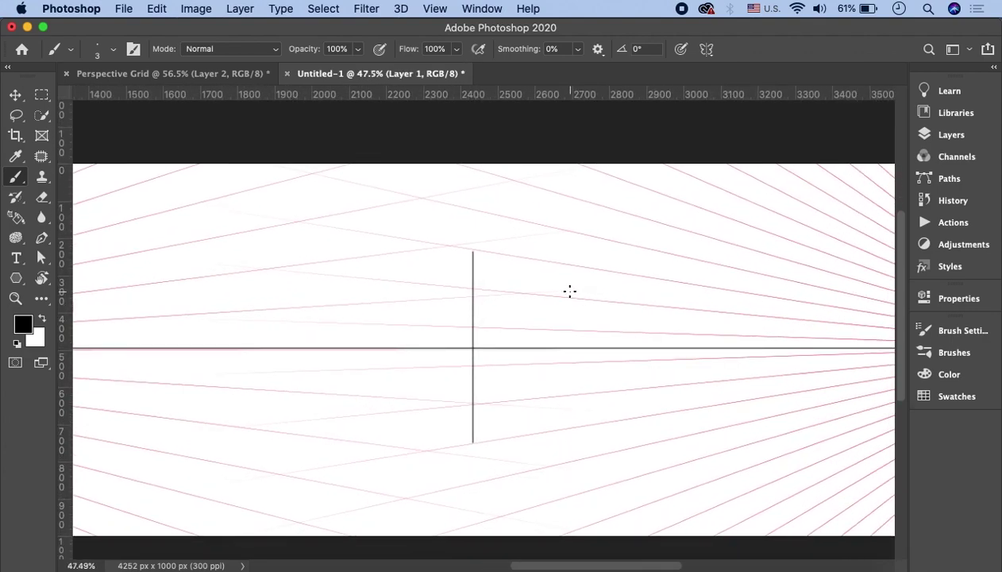
pyautogui.press('super+z')
pyautogui.moveTo(447, 246); pyautogui.dragTo(453, 406)
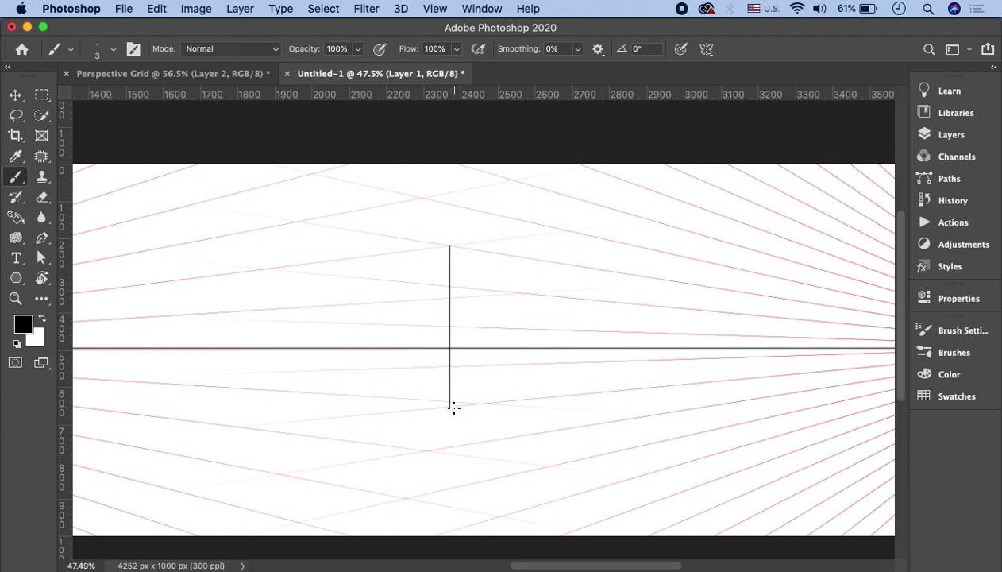
pyautogui.press('super+z')
pyautogui.moveTo(452, 247); pyautogui.dragTo(463, 405)
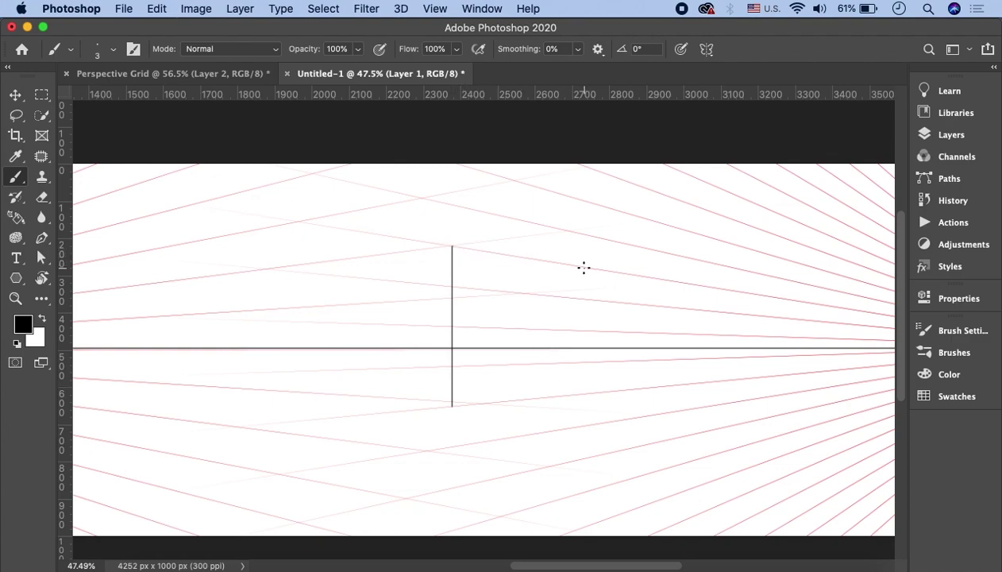
# - Draw the right face: top edge toward the right vanishing point, back vertical, and bottom edge
pyautogui.keyDown('shift'); pyautogui.click(584, 267); pyautogui.keyUp('shift')
pyautogui.keyDown('shift'); pyautogui.click(584, 278); pyautogui.keyUp('shift')
pyautogui.press('super+z')
pyautogui.keyDown('shift'); pyautogui.click(584, 308); pyautogui.keyUp('shift')
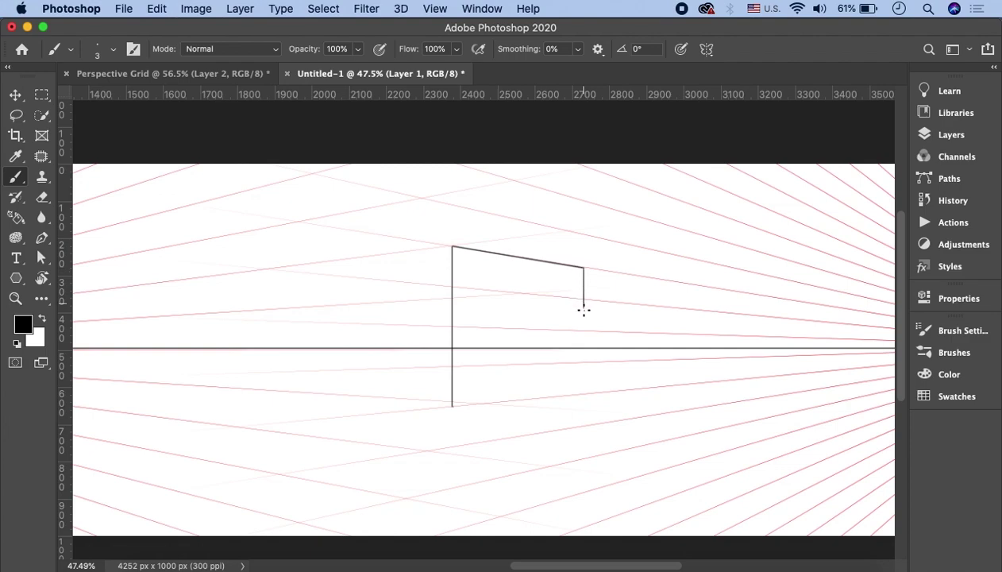
pyautogui.moveTo(584, 309); pyautogui.dragTo(586, 393)
pyautogui.keyDown('shift'); pyautogui.click(452, 405); pyautogui.keyUp('shift')
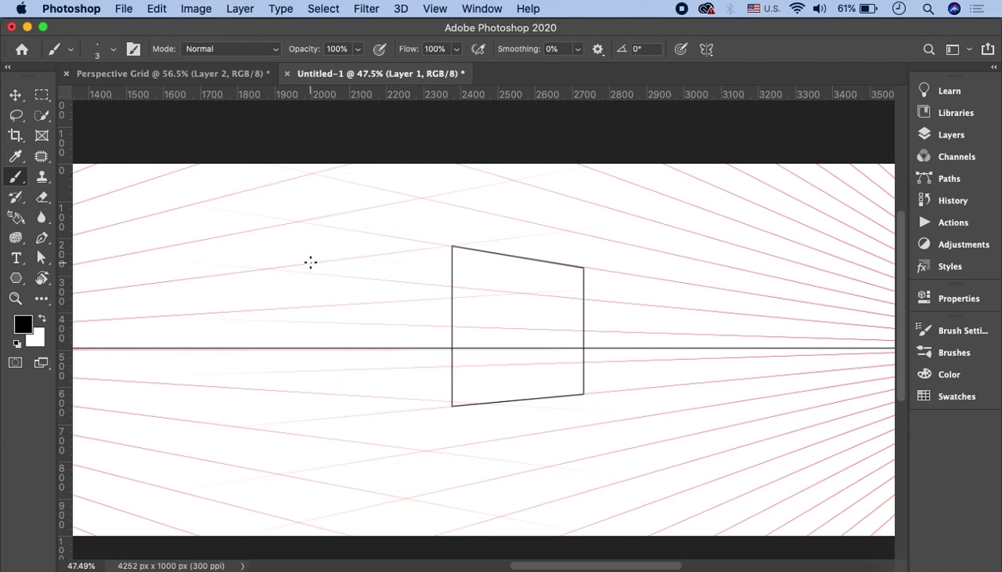
# - Close the left face with its top edge, back vertical edge and bottom edge
pyautogui.keyDown('shift'); pyautogui.click(301, 264); pyautogui.keyUp('shift')
pyautogui.moveTo(301, 264); pyautogui.dragTo(302, 396)
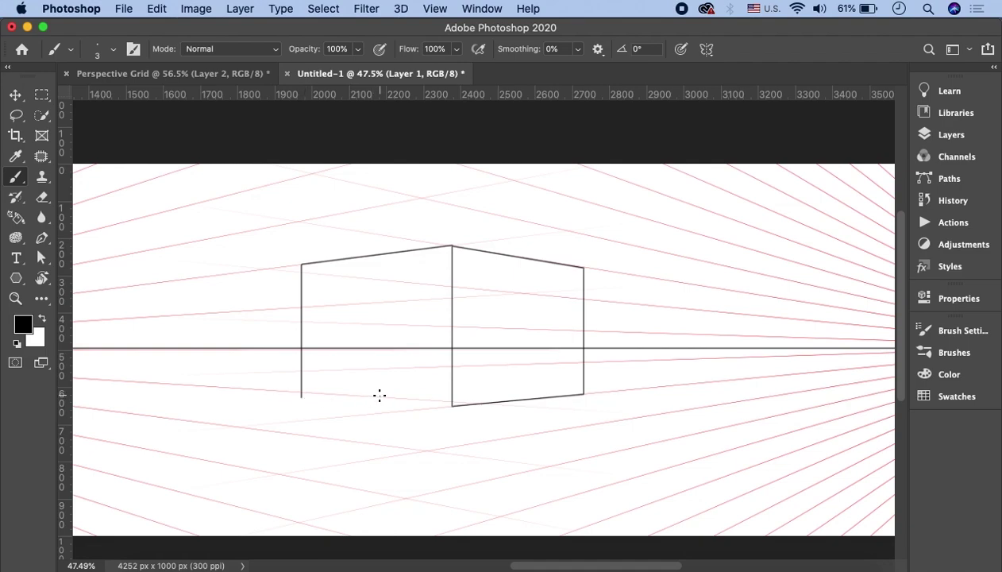
pyautogui.keyDown('shift'); pyautogui.click(451, 406); pyautogui.keyUp('shift')
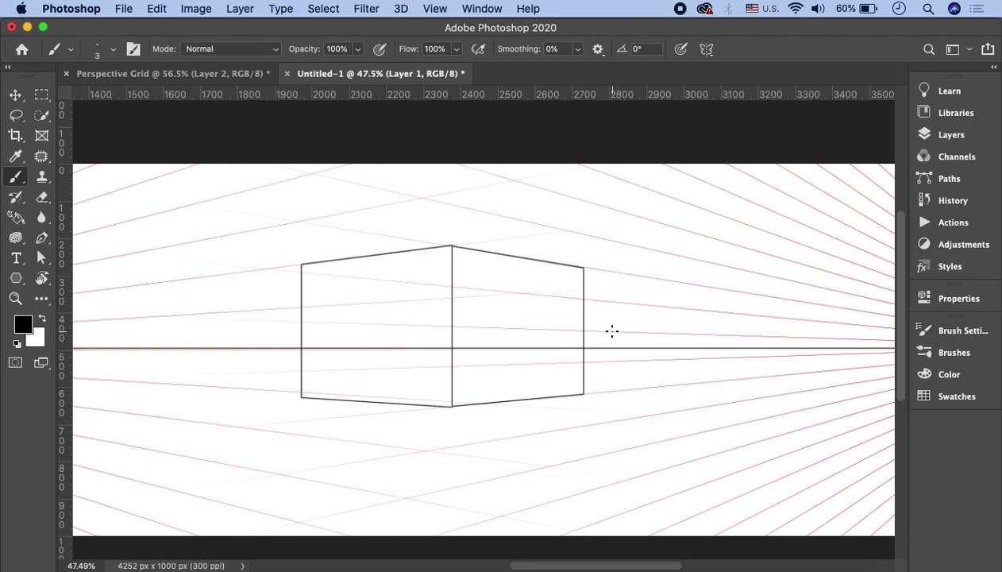
pyautogui.scroll(-4, 611, 334)
pyautogui.scroll(4, 610, 334)
pyautogui.hscroll(-3, 419, 286)
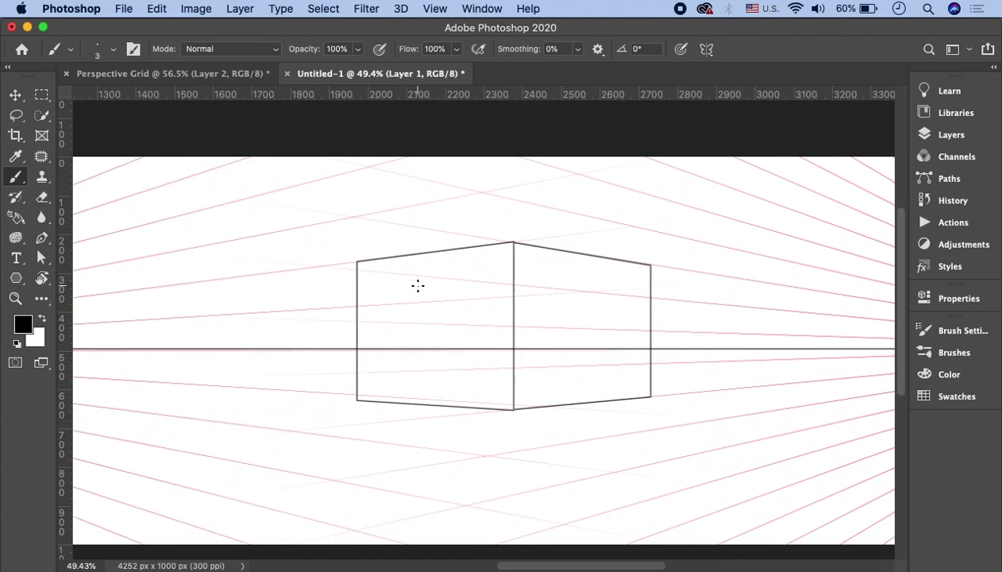
pyautogui.hscroll(-3, 419, 286)
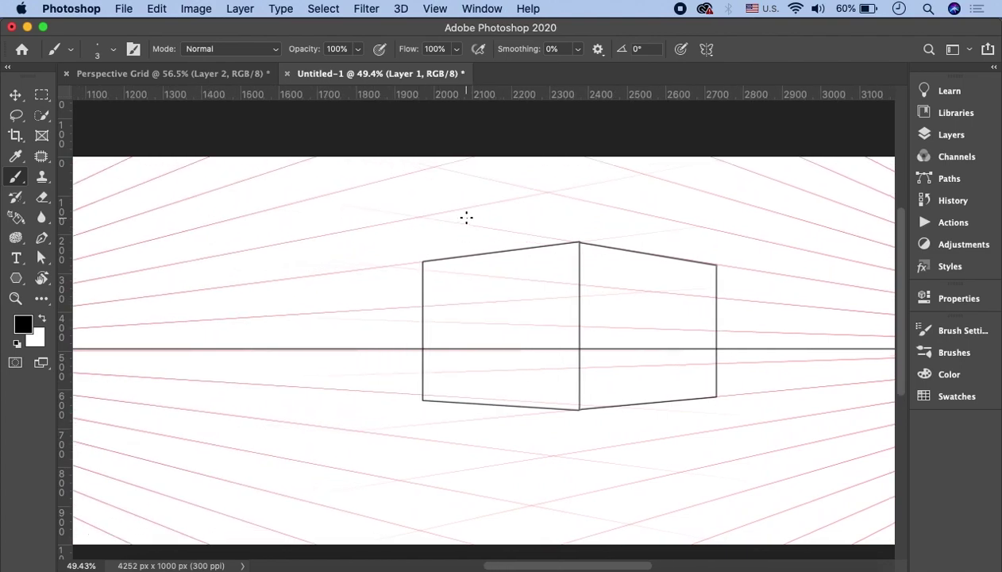
# - Draw the taller second box's front vertical, top-left edge and far-left edge joining the first box
pyautogui.click(442, 259)
pyautogui.keyDown('shift'); pyautogui.click(443, 165); pyautogui.keyUp('shift')
pyautogui.hotkey('ctrl', 'z')
pyautogui.moveTo(441, 259); pyautogui.dragTo(441, 165)
pyautogui.keyDown('shift'); pyautogui.click(318, 196); pyautogui.keyUp('shift')
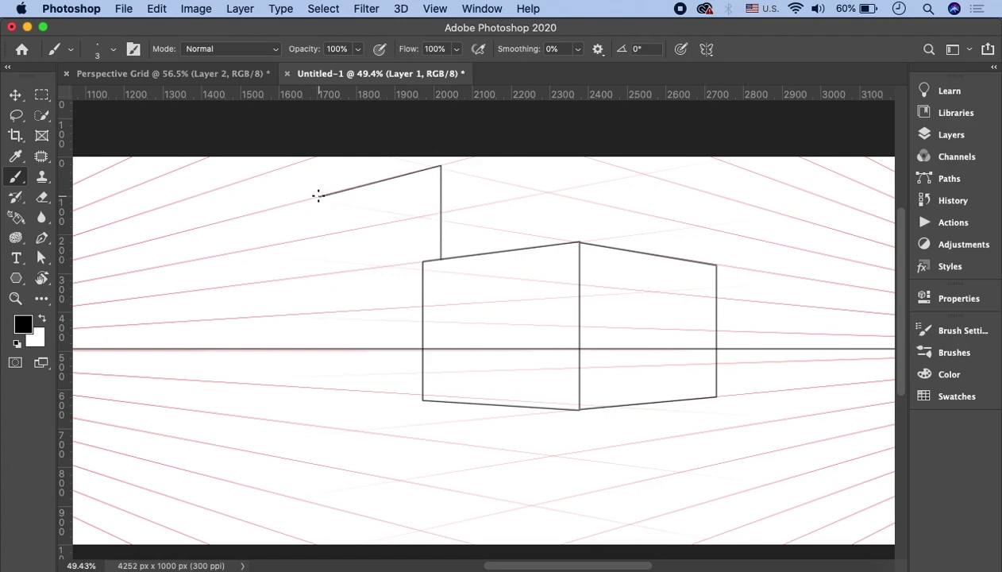
pyautogui.moveTo(318, 197); pyautogui.dragTo(319, 387)
pyautogui.keyDown('shift'); pyautogui.click(422, 398); pyautogui.keyUp('shift')
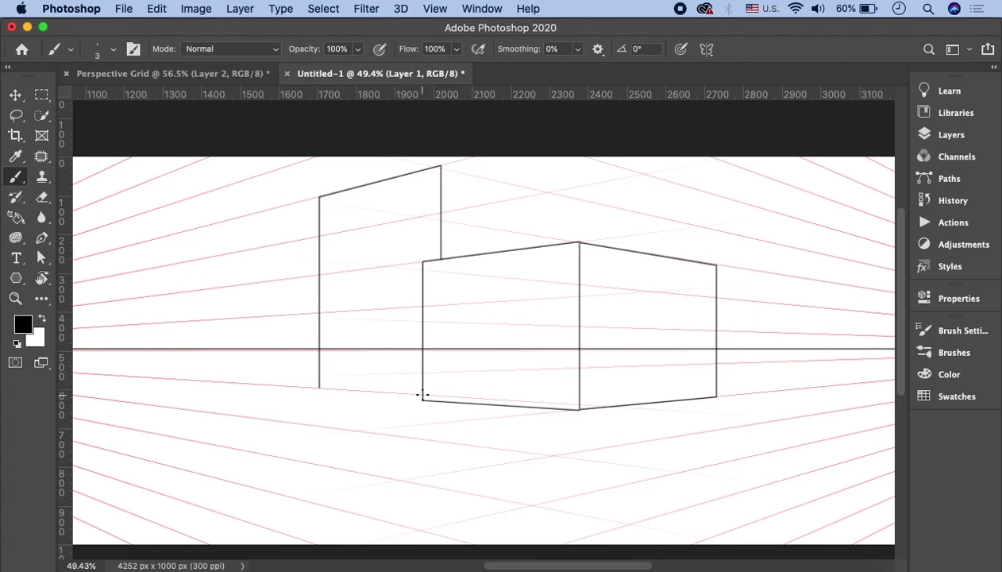
pyautogui.keyDown('shift'); pyautogui.click(423, 394); pyautogui.keyUp('shift')
# - Add the second box's top-right edge and a vertical dropping to meet the first box
pyautogui.keyDown('shift'); pyautogui.click(521, 182); pyautogui.keyUp('shift')
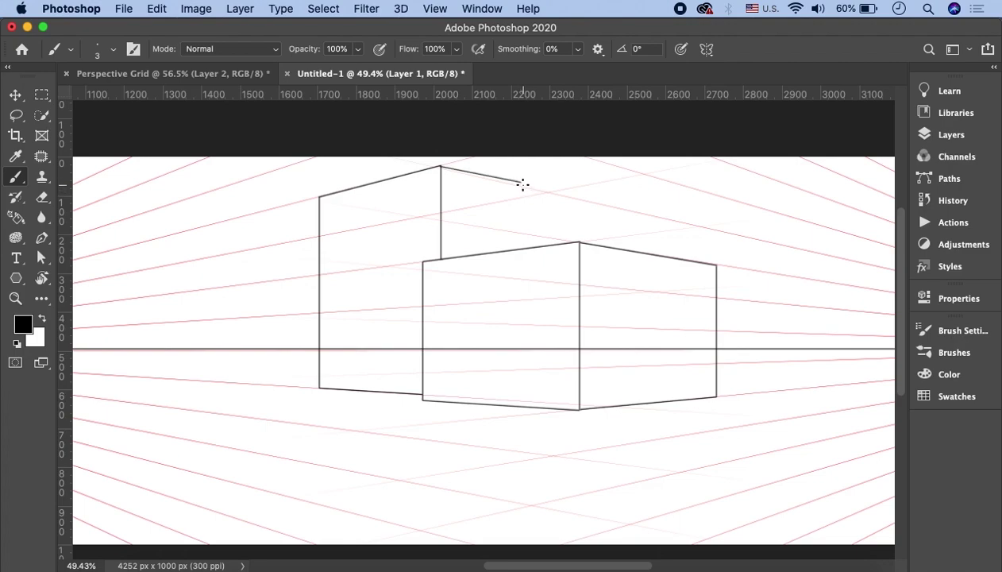
pyautogui.moveTo(521, 182); pyautogui.dragTo(521, 250)
pyautogui.scroll(-3, 729, 294)
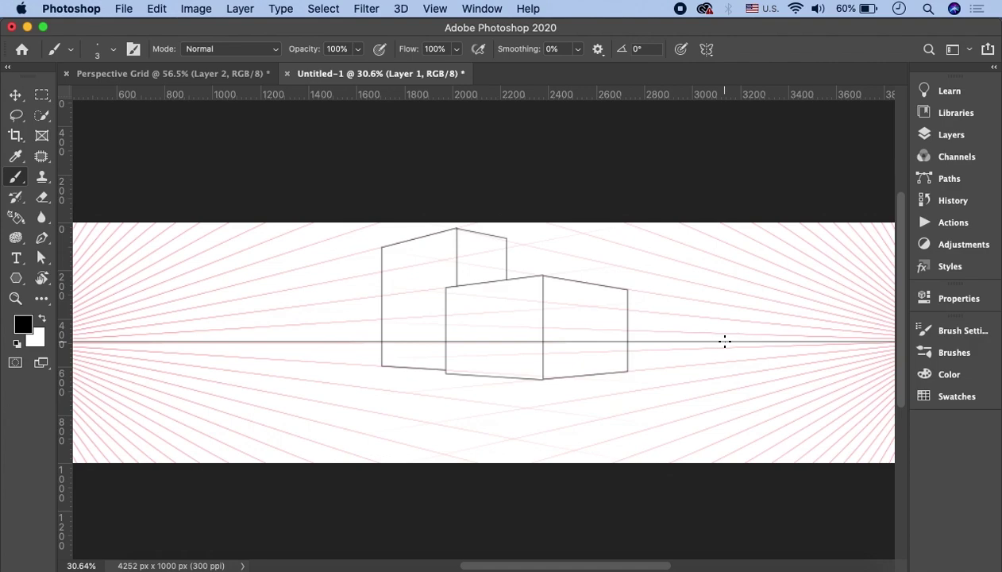
pyautogui.scroll(-2, 724, 341)
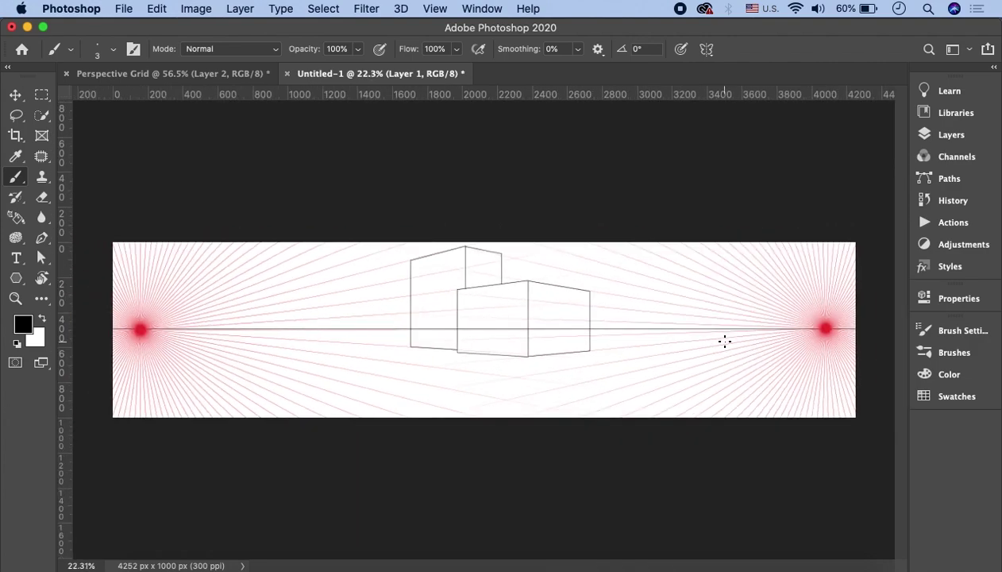